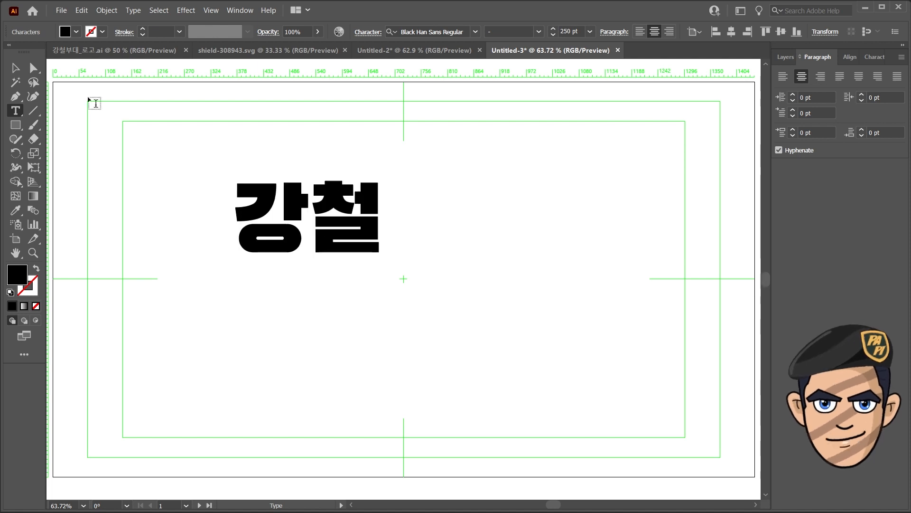
# Step: Center the 강철 text horizontally and vertically using the Align options
pyautogui.click(853, 54)
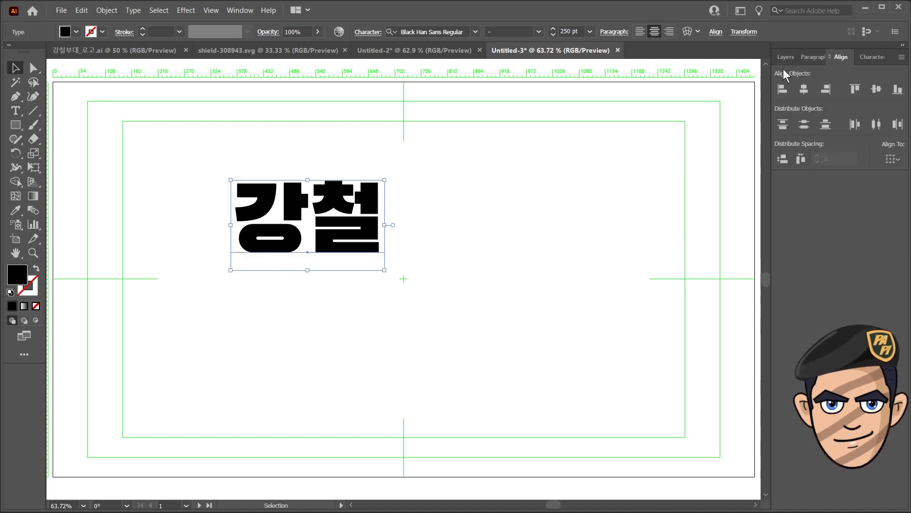
pyautogui.click(804, 89)
pyautogui.click(877, 89)
# Step: Duplicate the 강철 text in front and move the copy straight down below the original
pyautogui.click(786, 57)
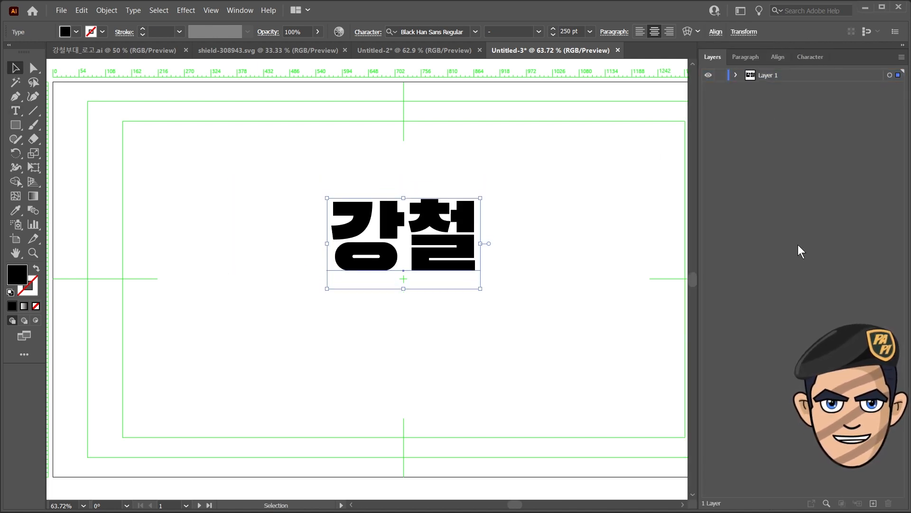
pyautogui.hotkey('ctrl', 'c')
pyautogui.hotkey('ctrl', 'f')
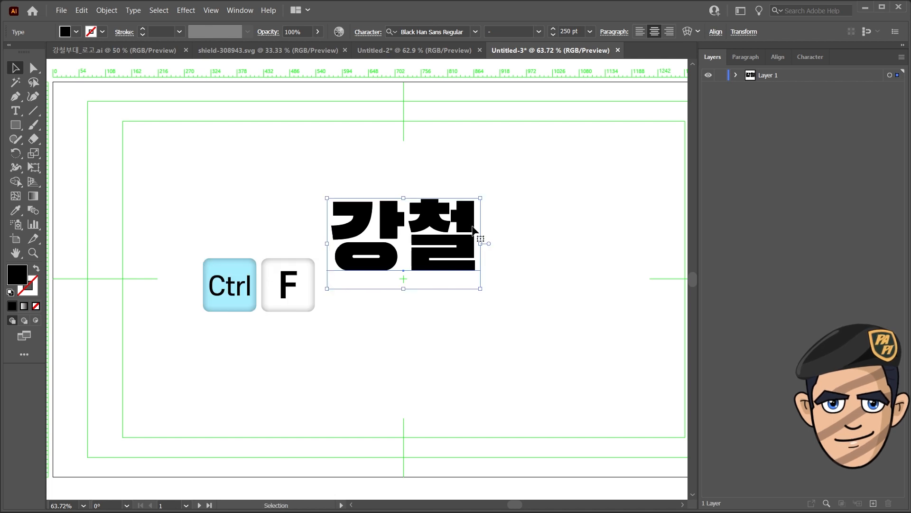
pyautogui.hotkey('shift', 'Down')
pyautogui.hotkey('shift', 'Down')
pyautogui.hotkey('shift', 'Down')
pyautogui.hotkey('shift', 'Down')
pyautogui.hotkey('shift', 'Down')
pyautogui.hotkey('shift', 'Down')
pyautogui.hotkey('shift', 'Down')
pyautogui.hotkey('shift', 'Down')
pyautogui.hotkey('shift', 'Down')
pyautogui.hotkey('shift', 'Down')
pyautogui.hotkey('shift', 'Down')
pyautogui.hotkey('shift', 'Down')
pyautogui.hotkey('shift', 'Down')
pyautogui.hotkey('shift', 'Down')
pyautogui.hotkey('shift', 'Down')
pyautogui.hotkey('shift', 'Down')
# Step: Change the lower copy's text to PAPI and set its font size to 160 pt
pyautogui.click(736, 75)
pyautogui.doubleClick(453, 310)
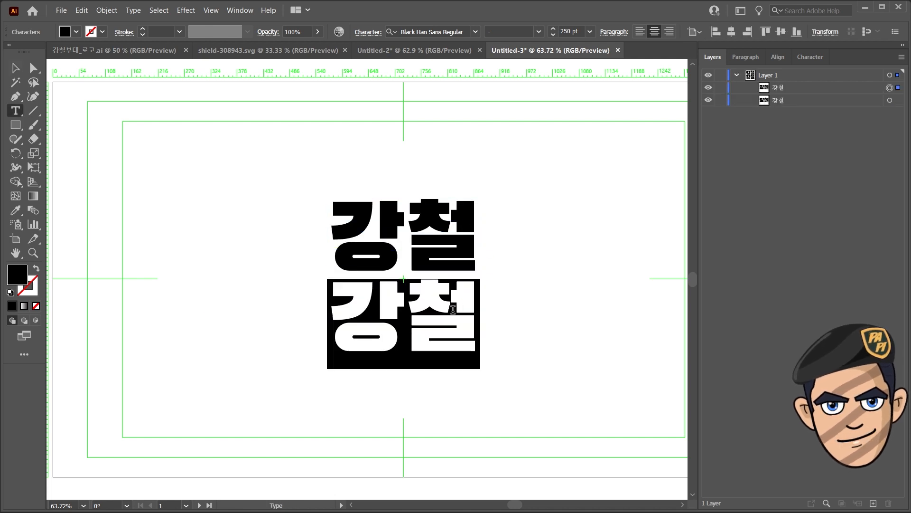
pyautogui.write('PA')
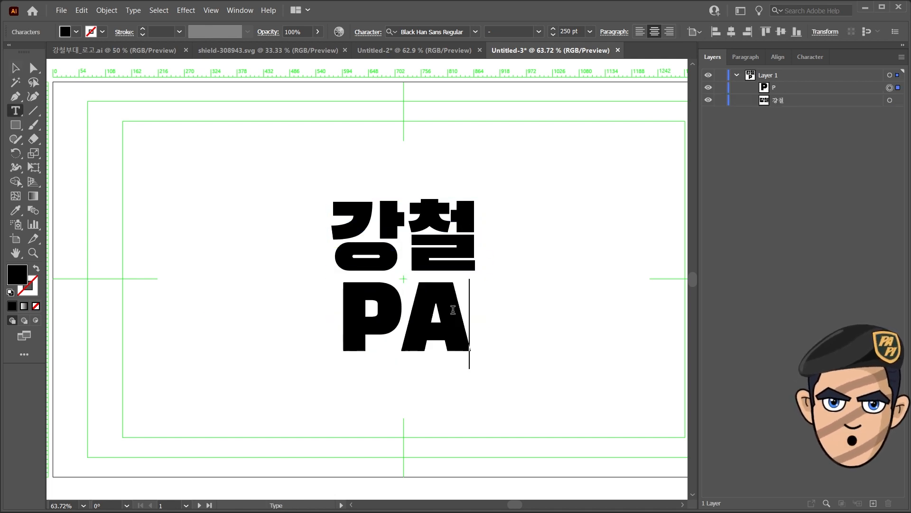
pyautogui.write('PI')
pyautogui.press('Escape')
pyautogui.hotkey('ctrl', 't')
pyautogui.write('160')
pyautogui.press('Return')
# Step: Move 강철 slightly closer to PAPI and convert both text objects to outlines
pyautogui.click(404, 235)
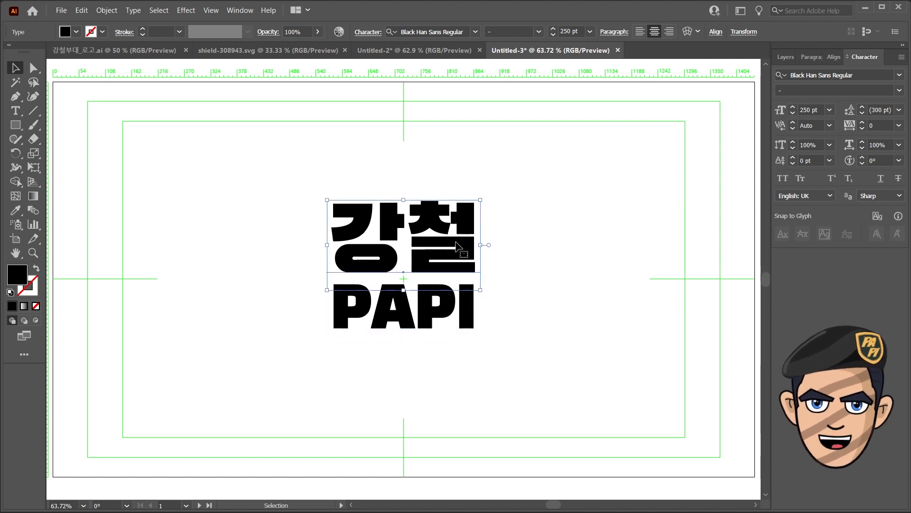
pyautogui.press('F7')
pyautogui.moveTo(542, 368); pyautogui.dragTo(266, 180)
pyautogui.rightClick(468, 256)
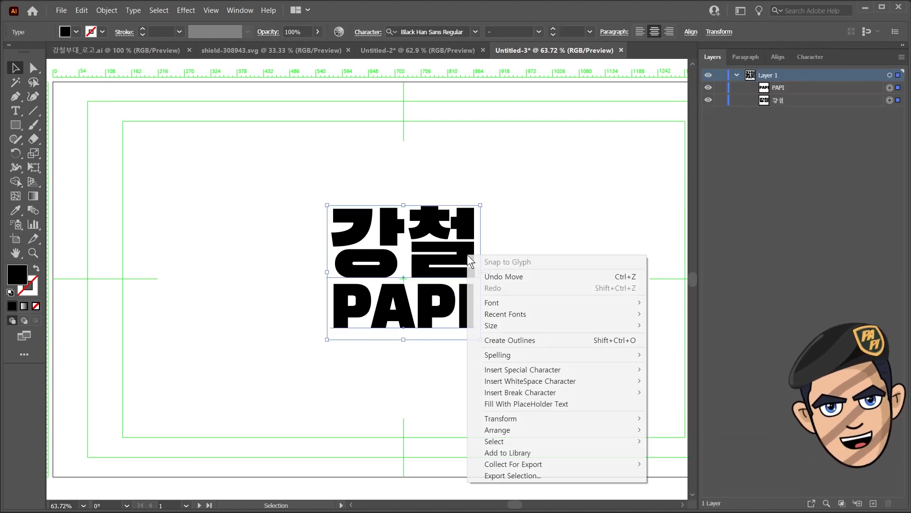
pyautogui.click(504, 342)
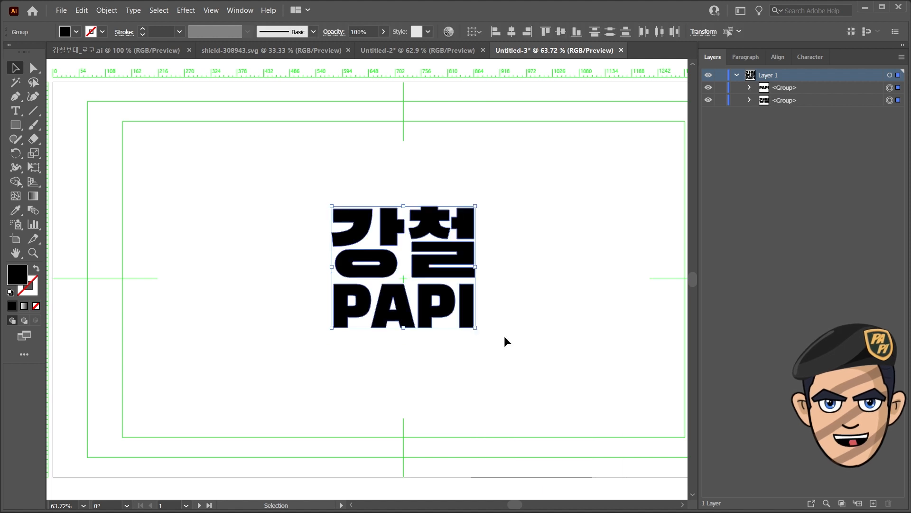
# Step: Ungroup the outlined 강철 and PAPI lettering into separate character shapes
pyautogui.click(749, 88)
pyautogui.click(106, 10)
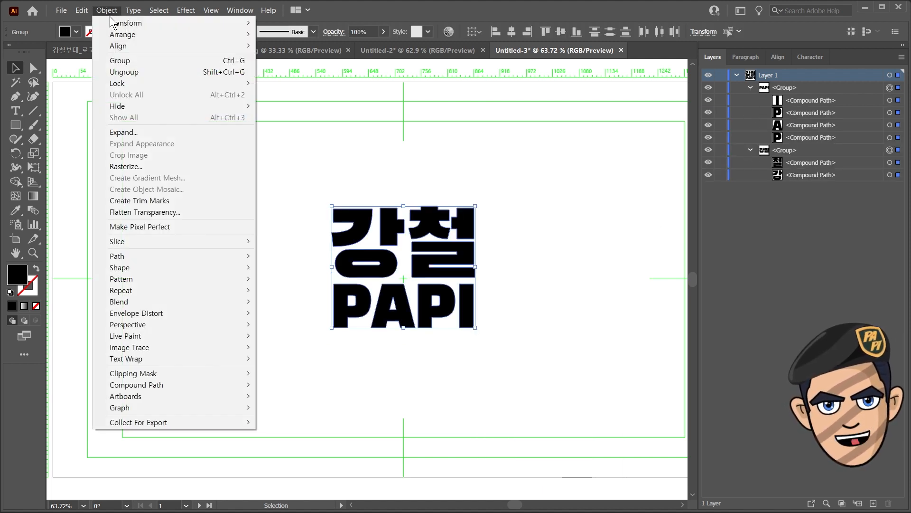
pyautogui.click(142, 69)
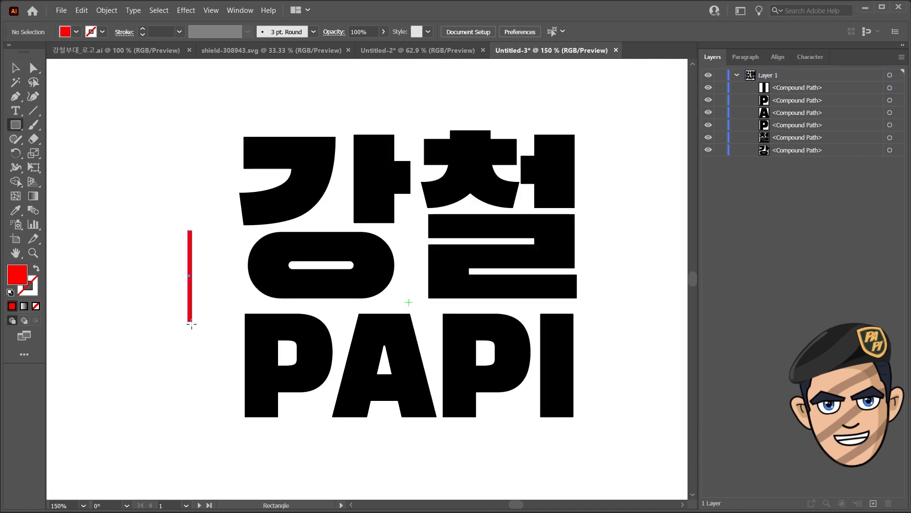
# Step: Place thin red bars vertically across the ㅇ of 강, horizontally over the first P and slanted over the A
pyautogui.moveTo(194, 261); pyautogui.dragTo(327, 240)
pyautogui.moveTo(322, 284); pyautogui.dragTo(394, 380)
pyautogui.click(207, 323)
pyautogui.moveTo(209, 281); pyautogui.dragTo(250, 344)
pyautogui.click(393, 337)
pyautogui.moveTo(393, 301); pyautogui.dragTo(415, 289)
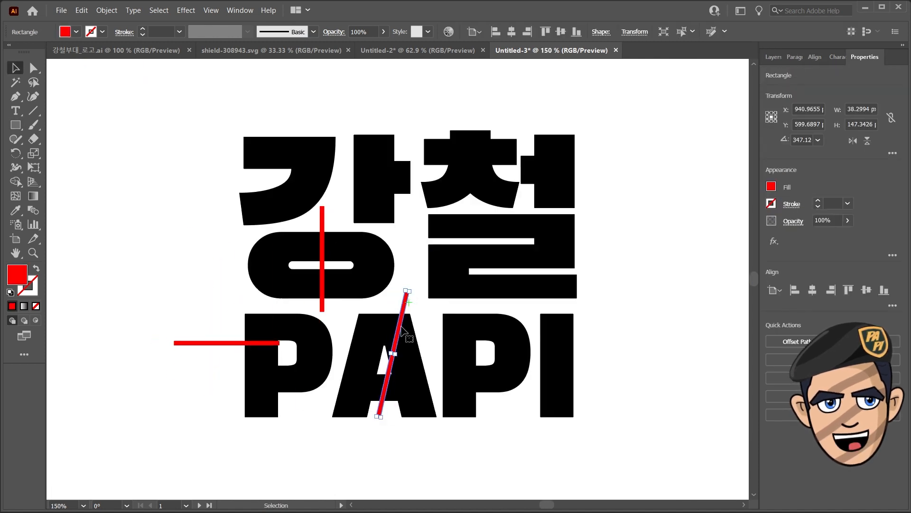
pyautogui.moveTo(401, 327); pyautogui.dragTo(388, 343)
# Step: Fine-tune the red bars' positions against the counter edges of the letters
pyautogui.press('a')
pyautogui.click(281, 257)
pyautogui.scroll(3, 281, 257)
pyautogui.moveTo(423, 306); pyautogui.dragTo(511, 161)
pyautogui.moveTo(334, 344); pyautogui.dragTo(333, 342)
pyautogui.moveTo(639, 401); pyautogui.dragTo(470, 215)
pyautogui.moveTo(470, 212); pyautogui.dragTo(388, 401)
pyautogui.scroll(-2, 460, 215)
# Step: Subtract the vertical bar from the 강 shape with Pathfinder Minus Front
pyautogui.press('v')
pyautogui.click(296, 241)
pyautogui.keyDown('shift'); pyautogui.click(315, 204); pyautogui.keyUp('shift')
pyautogui.click(793, 340)
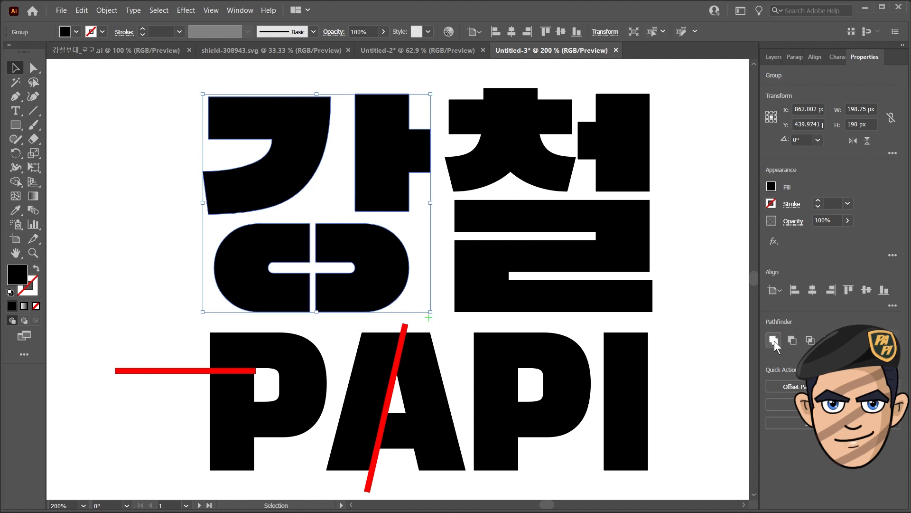
# Step: Subtract the horizontal bar from the first P and the slanted bar from the A
pyautogui.moveTo(248, 356); pyautogui.dragTo(204, 372)
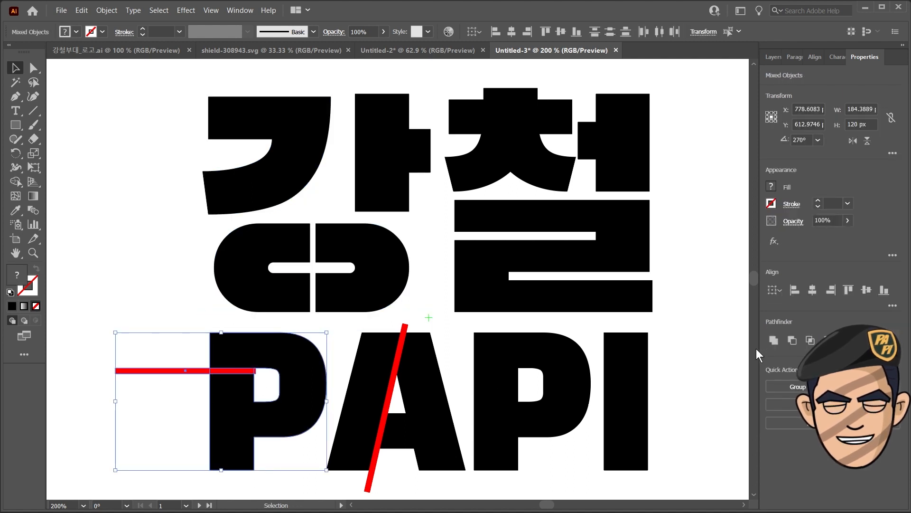
pyautogui.click(793, 340)
pyautogui.click(389, 380)
pyautogui.keyDown('shift'); pyautogui.click(361, 418); pyautogui.keyUp('shift')
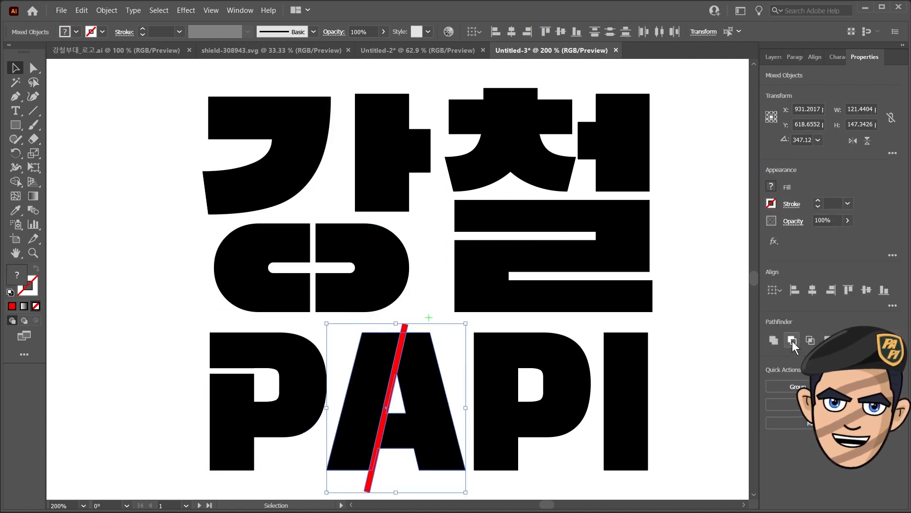
pyautogui.click(793, 340)
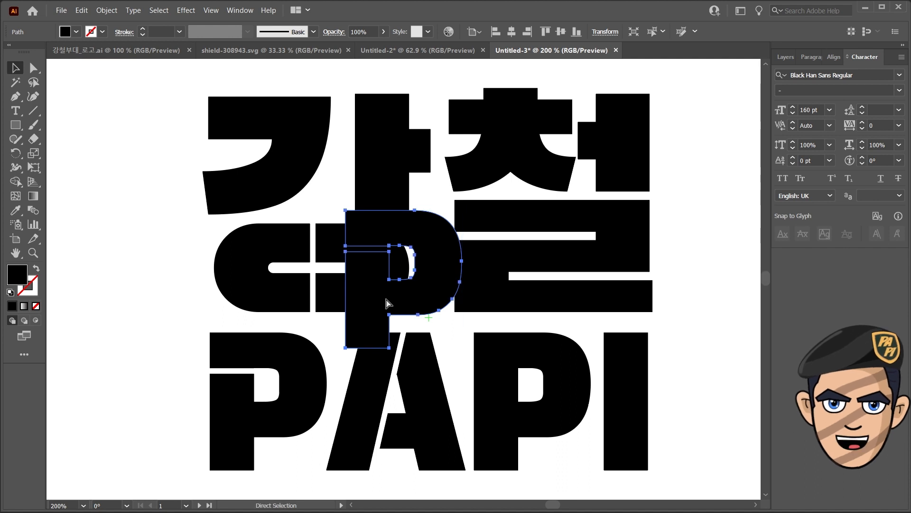
# Step: Replace the second P with a copy of the cut P and clean up the anchor point at the cut's inner corner
pyautogui.moveTo(408, 266); pyautogui.dragTo(545, 423)
pyautogui.press('Delete')
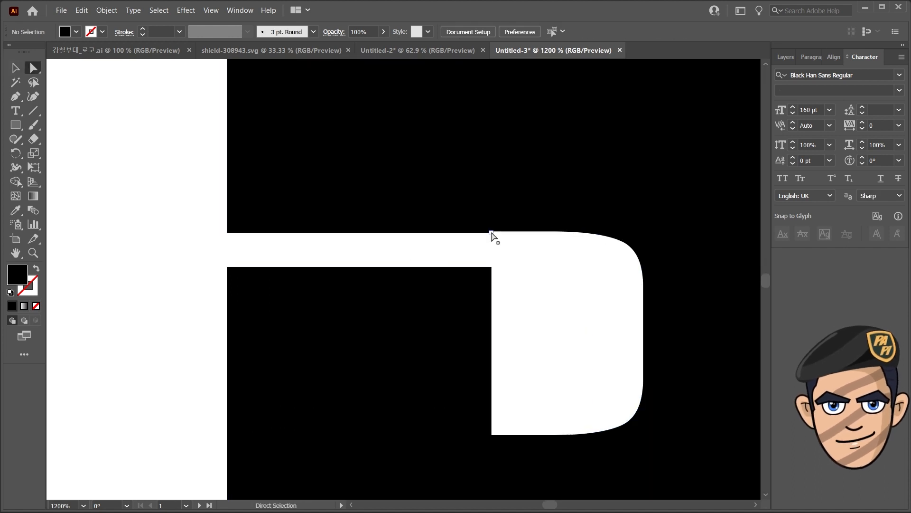
pyautogui.click(491, 231)
pyautogui.press('p')
pyautogui.click(492, 233)
pyautogui.press('a')
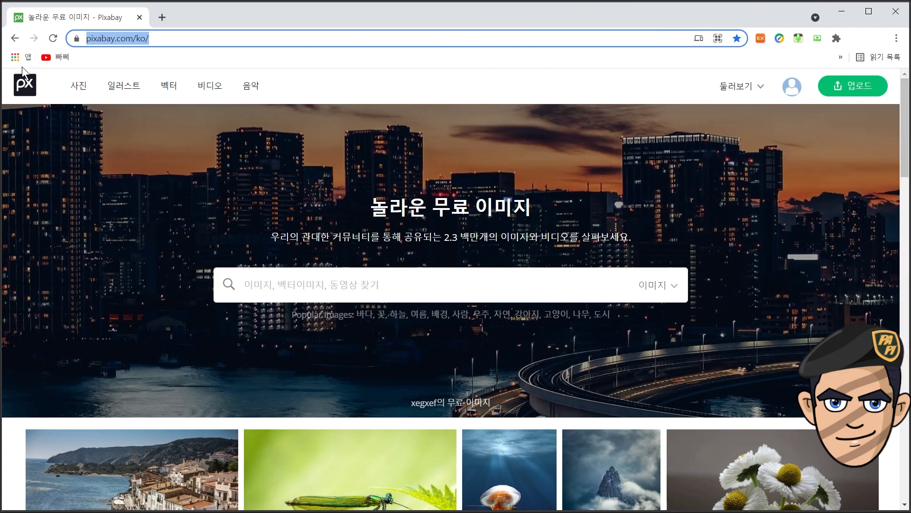
# Step: Search Pixabay for 방패 and download the black shield badge with the grey border as an SVG vector
pyautogui.click(284, 289)
pyautogui.write('뱅ㅍㅐ')
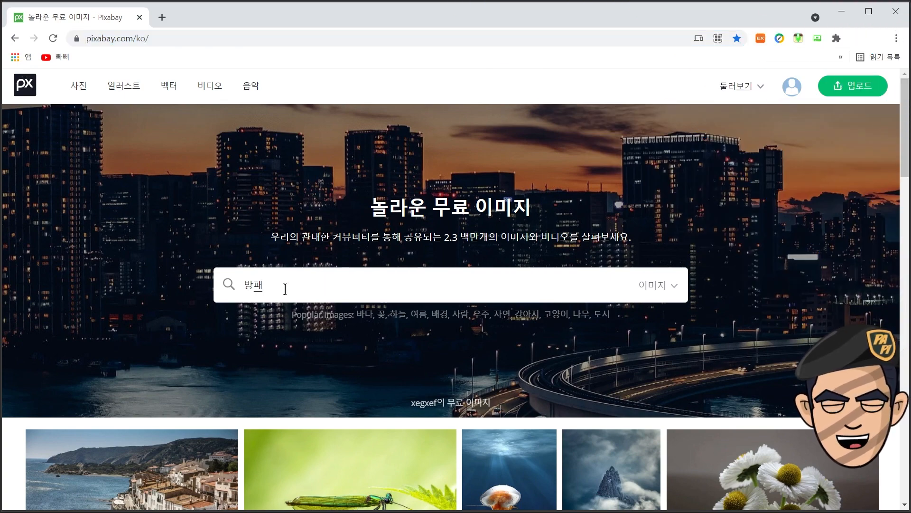
pyautogui.press('Return')
pyautogui.scroll(-5, 612, 314)
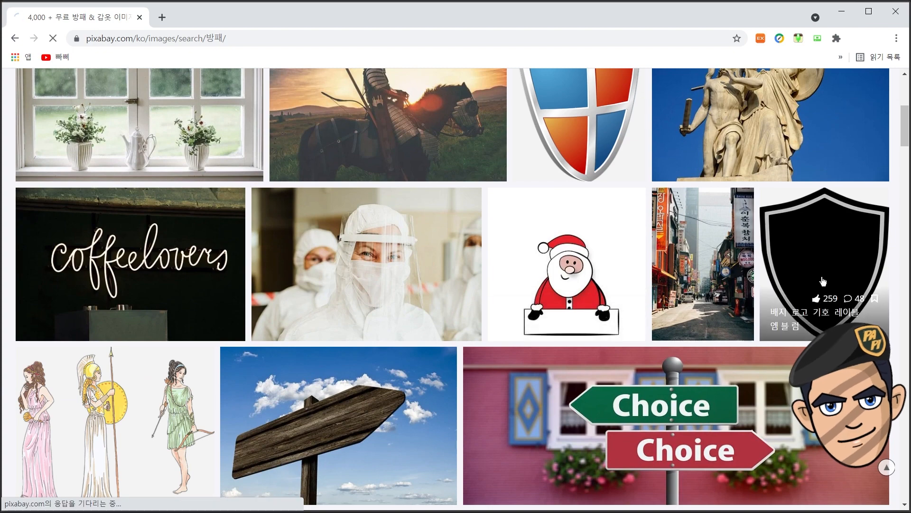
pyautogui.click(823, 281)
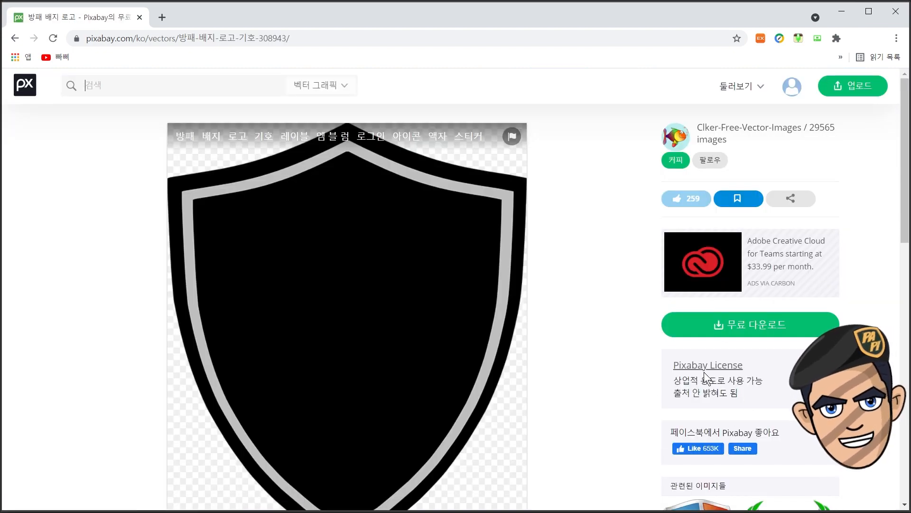
pyautogui.click(745, 330)
pyautogui.click(680, 411)
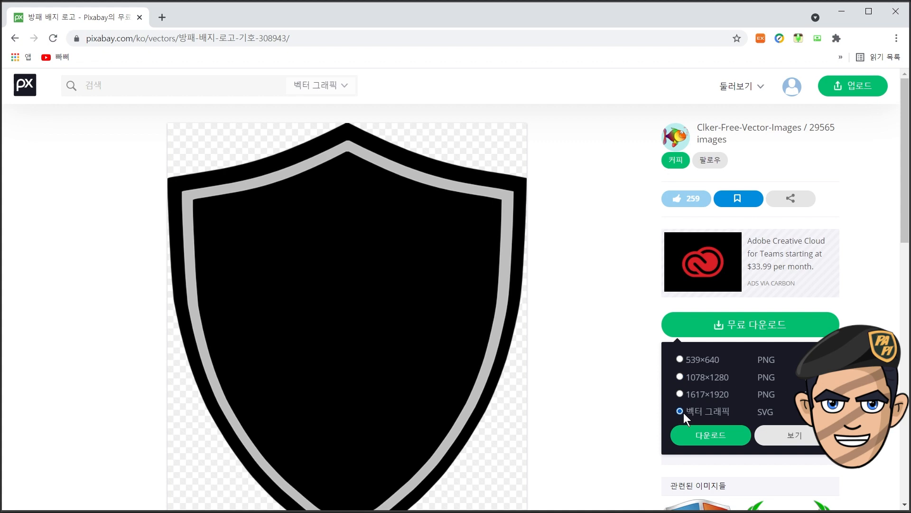
pyautogui.click(723, 440)
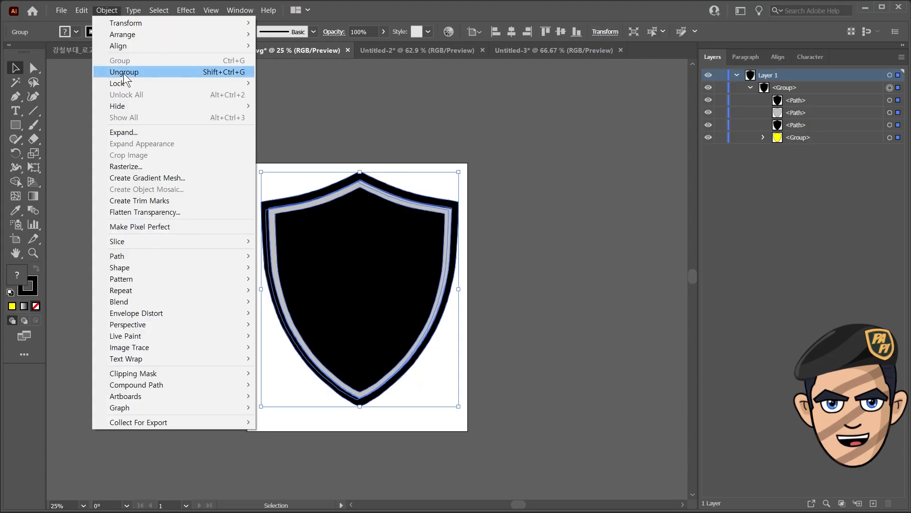
# Step: Ungroup the shield artwork in Illustrator and delete the surplus parts, keeping only the outer and inner shield shapes
pyautogui.click(122, 69)
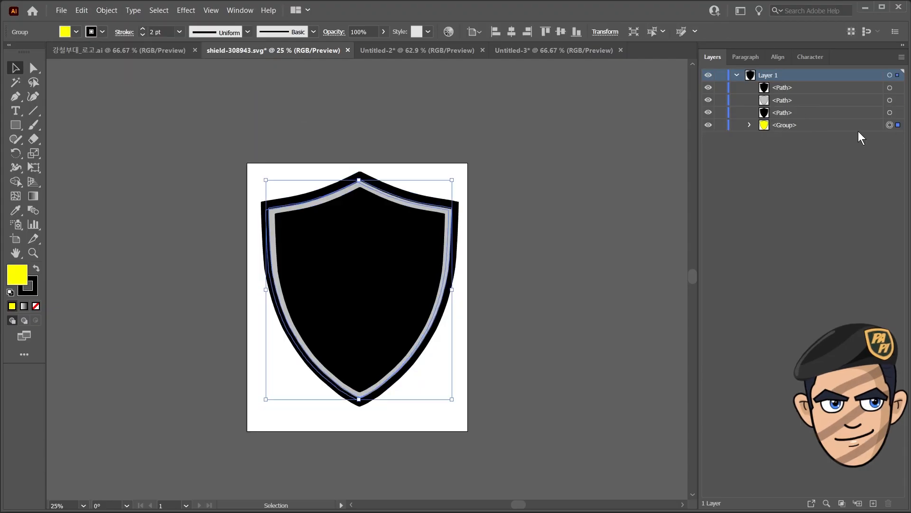
pyautogui.press('Delete')
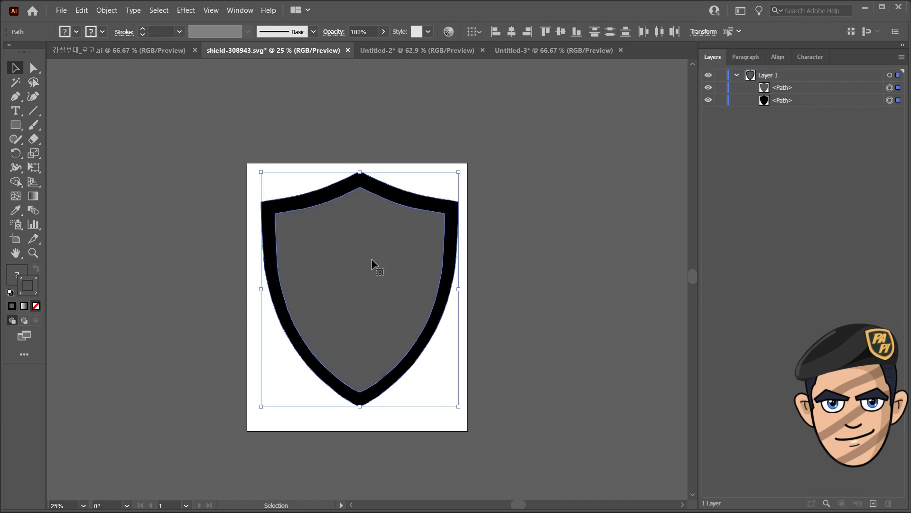
# Step: Copy the two shield shapes into the lettering document, scale them down to fit the artboard and send them behind the lettering
pyautogui.click(397, 306)
pyautogui.hotkey('ctrl', 'c')
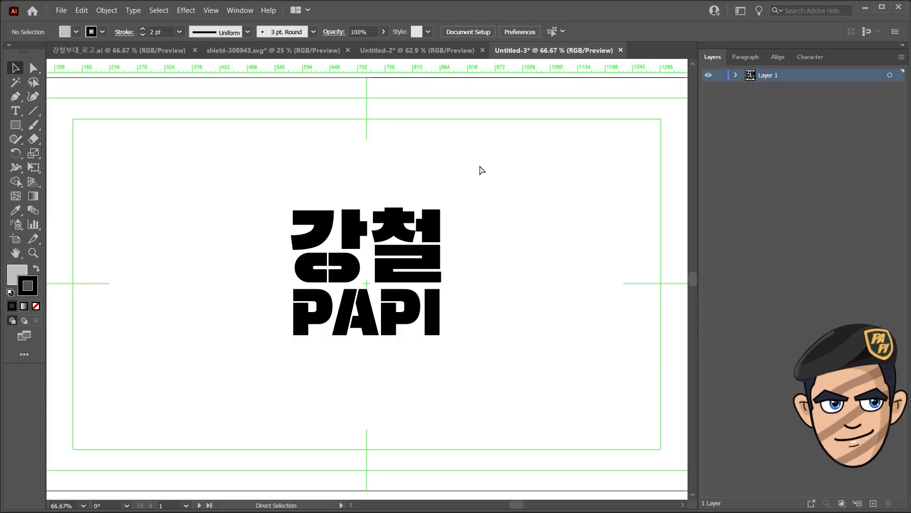
pyautogui.hotkey('ctrl', 'v')
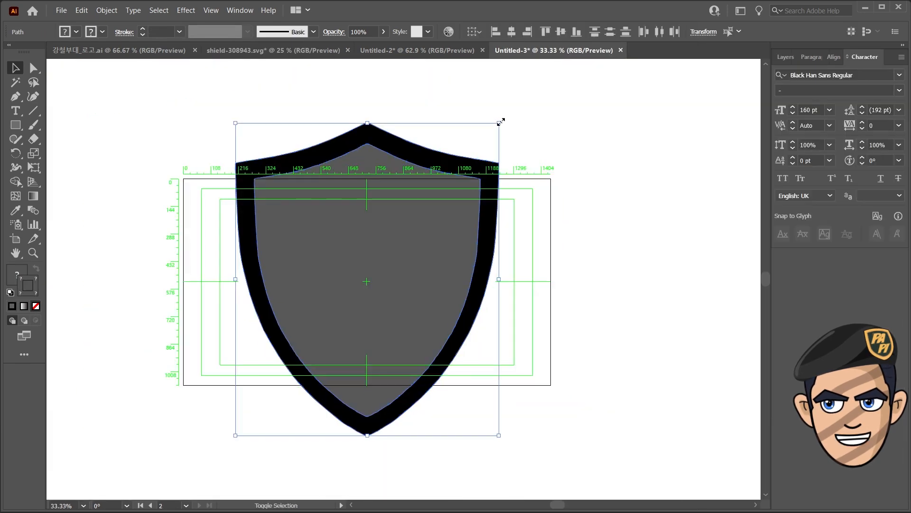
pyautogui.moveTo(498, 118); pyautogui.dragTo(474, 202)
pyautogui.hotkey('ctrl', 'shift', '[')
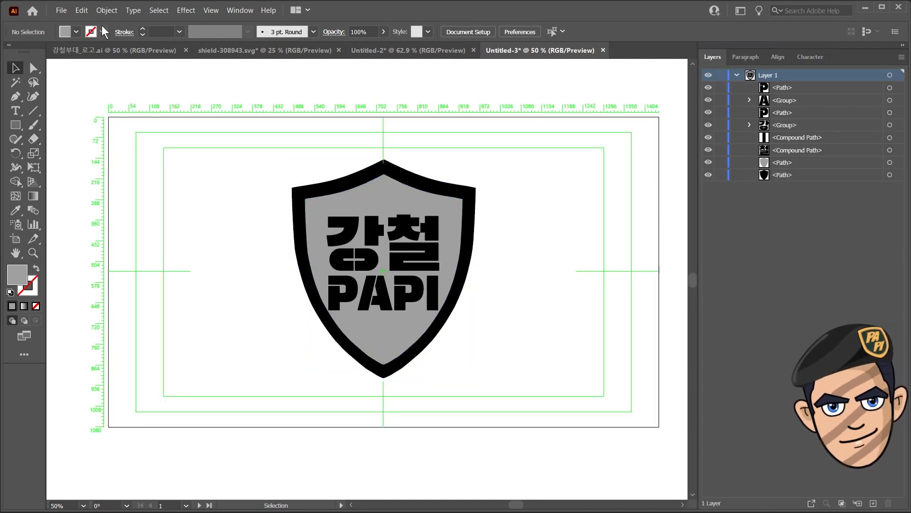
# Step: Switch to Photoshop and create a 1920 x 1080 px, 72 ppi RGB document with background color 1b3a56
pyautogui.click(61, 10)
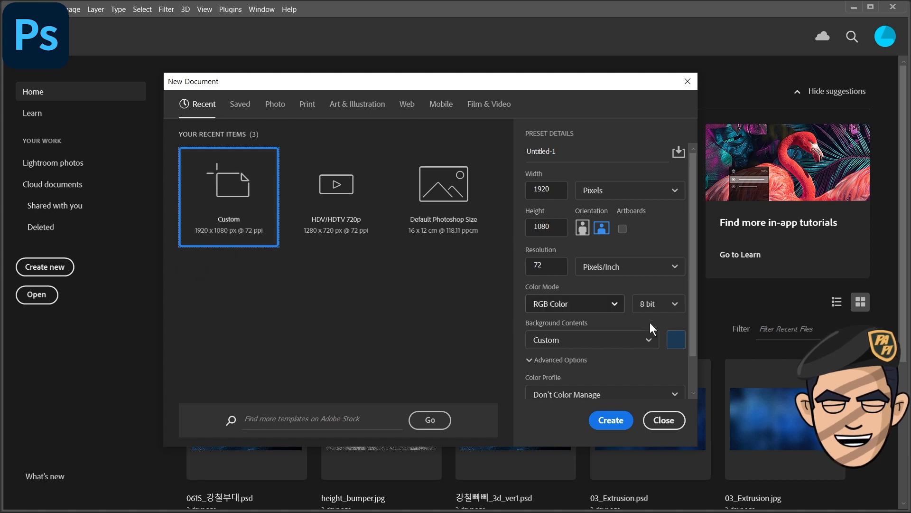
pyautogui.click(676, 340)
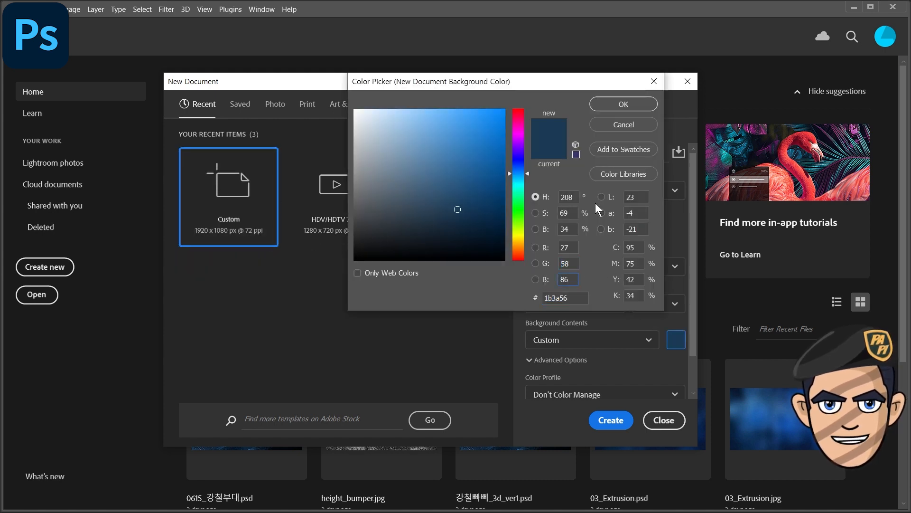
pyautogui.click(624, 104)
pyautogui.click(611, 420)
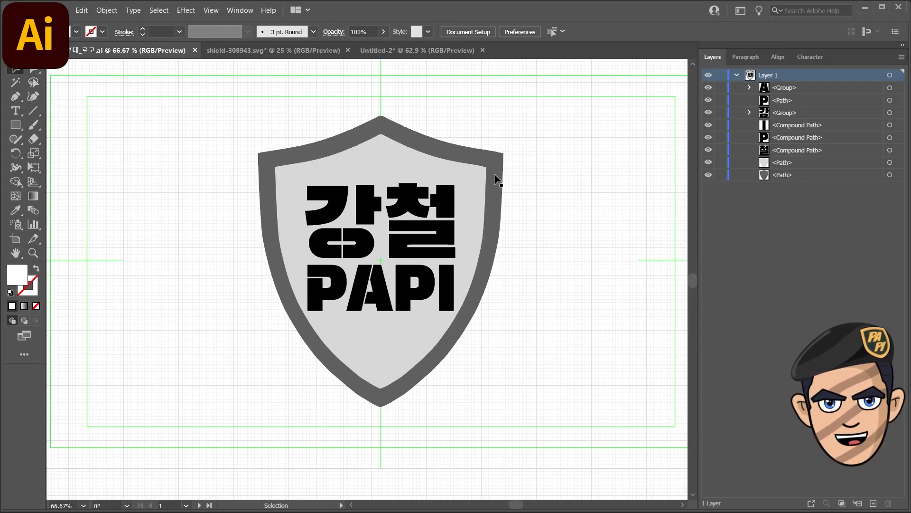
# Step: Copy the outer shield shape from Illustrator and paste it into the Photoshop document as a shape layer named 방패_out
pyautogui.click(501, 158)
pyautogui.press('a')
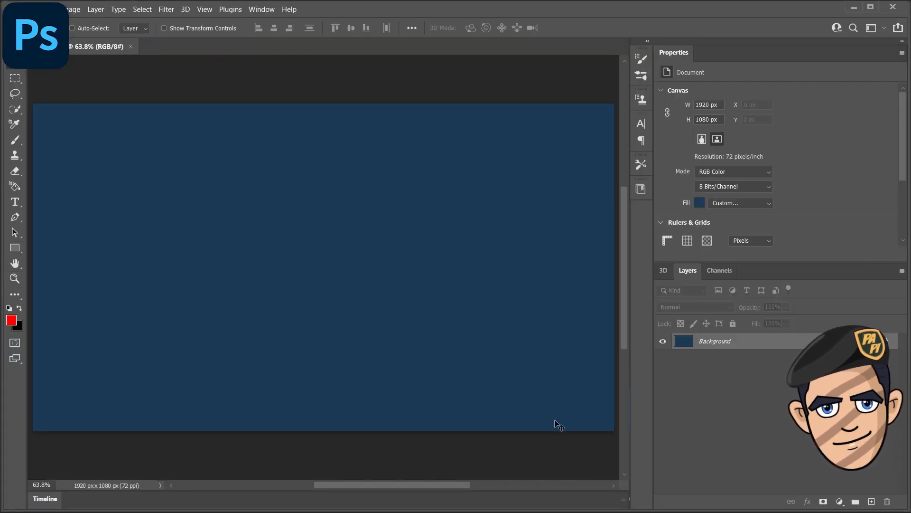
pyautogui.hotkey('ctrl', 'v')
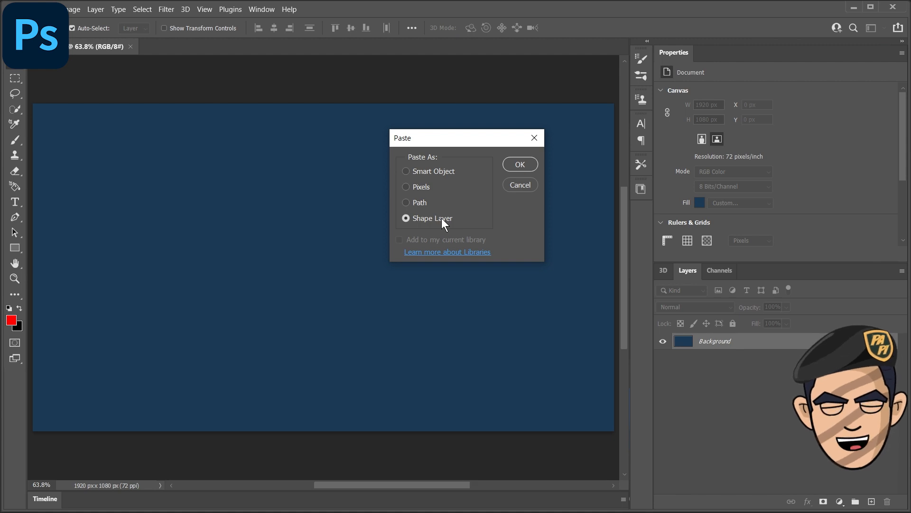
pyautogui.click(520, 164)
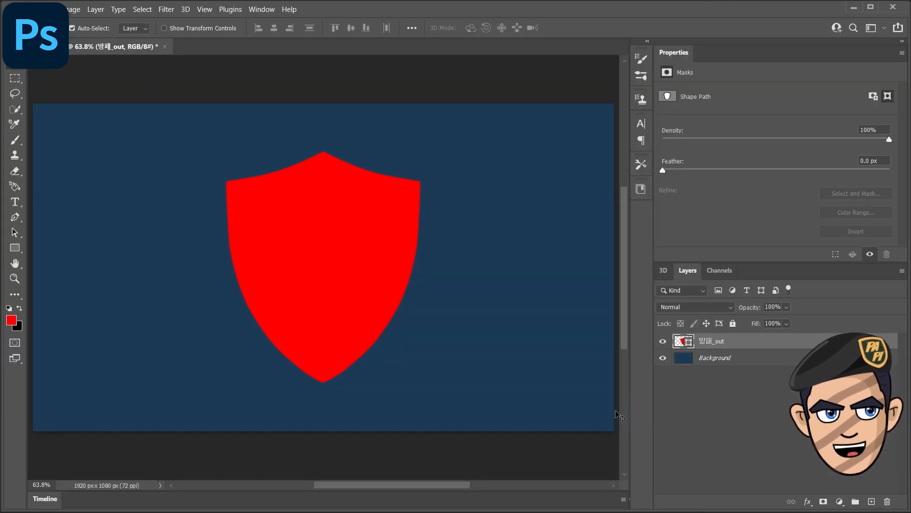
# Step: Paste the inner shield shape as another shape layer and name it 방패_in
pyautogui.hotkey('ctrl', 'v')
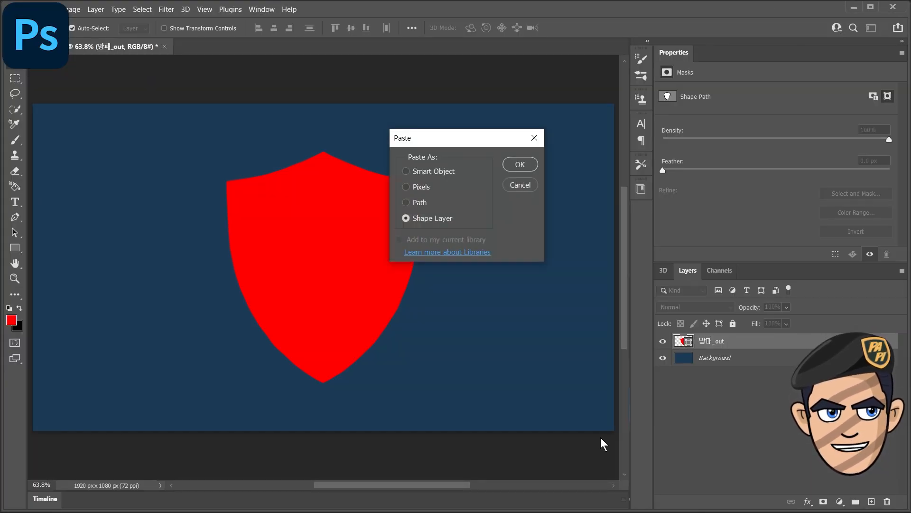
pyautogui.click(520, 164)
pyautogui.click(717, 342)
pyautogui.write('방패_in')
pyautogui.press('Return')
# Step: Change the fill color of the 방패_in shape layer
pyautogui.click(17, 247)
pyautogui.click(142, 29)
pyautogui.click(158, 90)
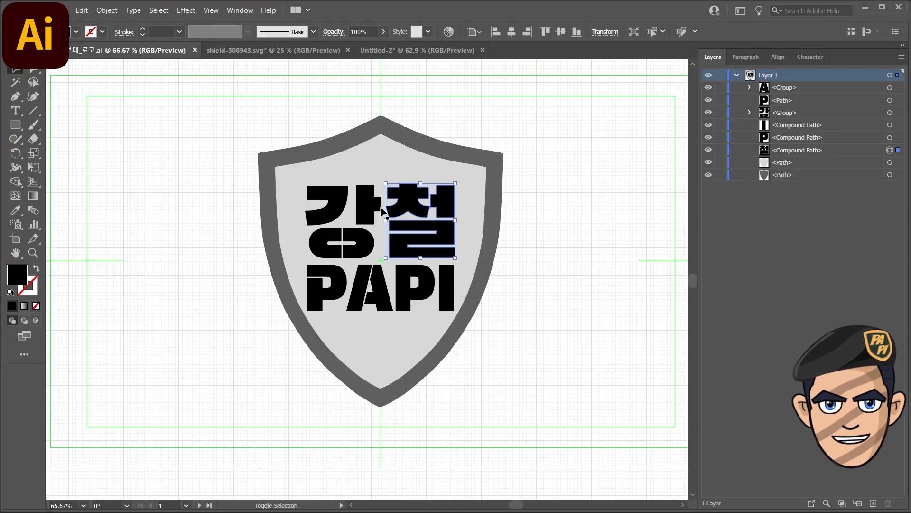
# Step: Copy the 강철 lettering from Illustrator into Photoshop as a shape layer named 강철 and fill it with white ffffff
pyautogui.click(369, 236)
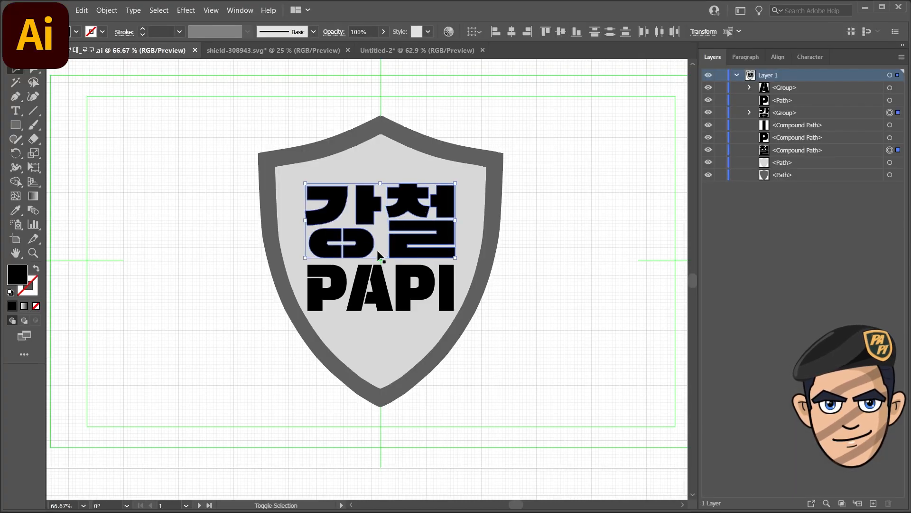
pyautogui.hotkey('ctrl', 'v')
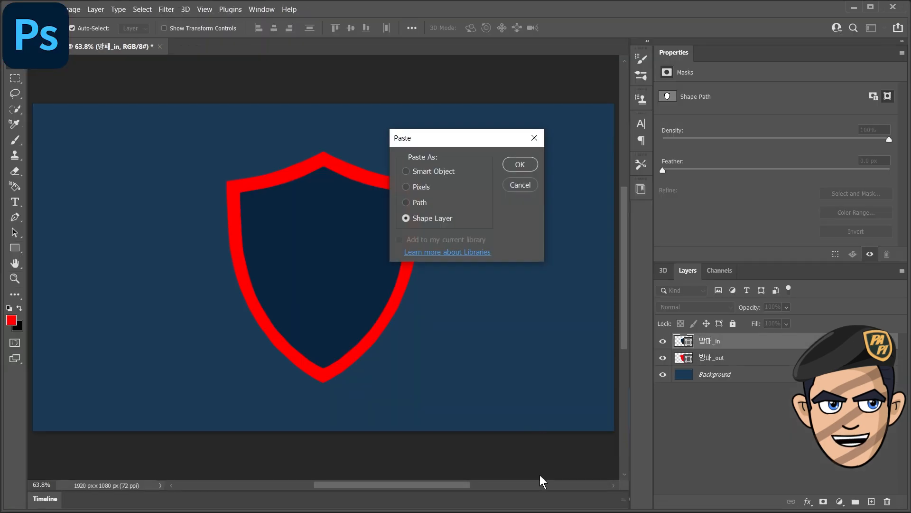
pyautogui.click(527, 171)
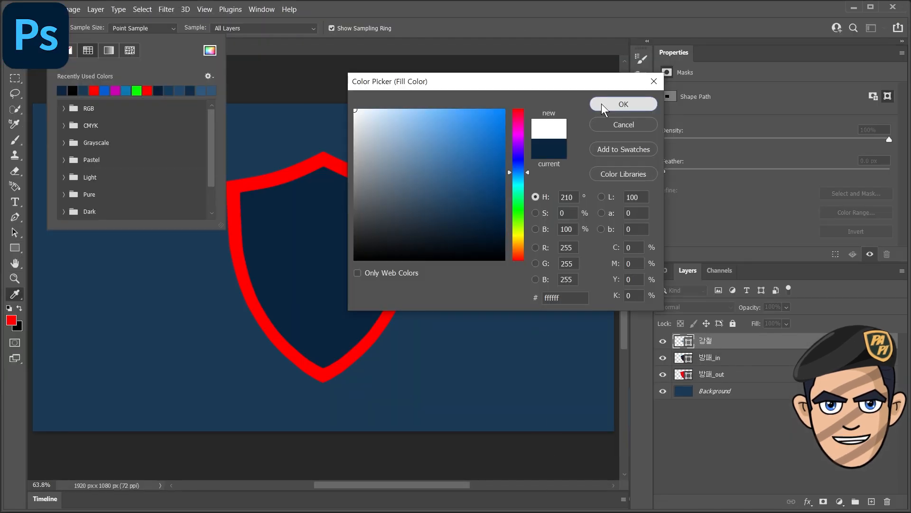
pyautogui.click(602, 103)
pyautogui.press('Escape')
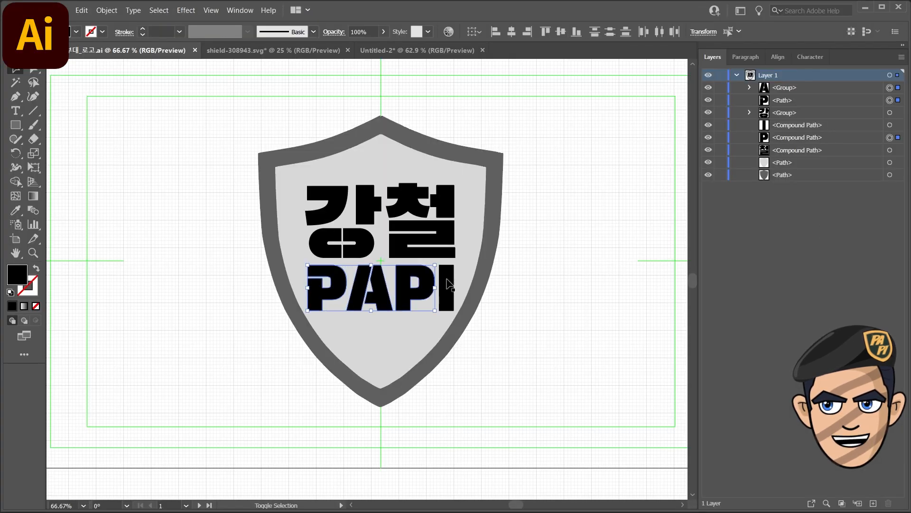
# Step: Copy the four PAPI letters from Illustrator into the Photoshop document as a shape layer named PAPI
pyautogui.keyDown('shift'); pyautogui.click(448, 285); pyautogui.keyUp('shift')
pyautogui.hotkey('ctrl', 'v')
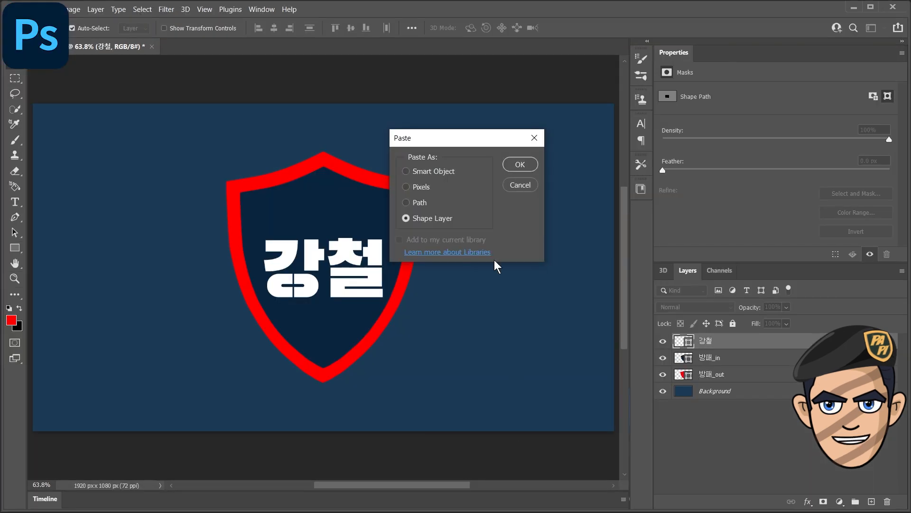
pyautogui.press('Return')
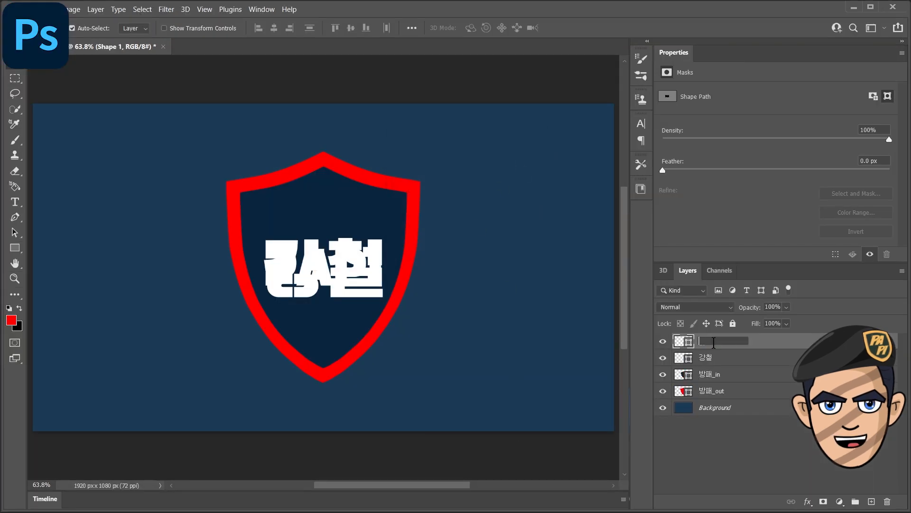
pyautogui.write('I')
pyautogui.press('Return')
# Step: Move the PAPI lettering down inside the shield and the 강철 lettering up so they sit on two separate lines
pyautogui.hotkey('shift', 'Down')
pyautogui.hotkey('shift', 'Down')
pyautogui.hotkey('shift', 'Down')
pyautogui.hotkey('shift', 'Down')
pyautogui.hotkey('shift', 'Down')
pyautogui.hotkey('shift', 'Down')
pyautogui.hotkey('shift', 'Down')
pyautogui.hotkey('shift', 'Down')
pyautogui.click(712, 361)
pyautogui.hotkey('shift', 'Up')
pyautogui.hotkey('shift', 'Up')
pyautogui.hotkey('shift', 'Up')
pyautogui.hotkey('shift', 'Up')
pyautogui.hotkey('shift', 'Up')
pyautogui.hotkey('shift', 'Up')
pyautogui.hotkey('shift', 'Up')
pyautogui.hotkey('shift', 'Up')
pyautogui.hotkey('shift', 'Up')
pyautogui.hotkey('shift', 'Up')
pyautogui.hotkey('shift', 'Up')
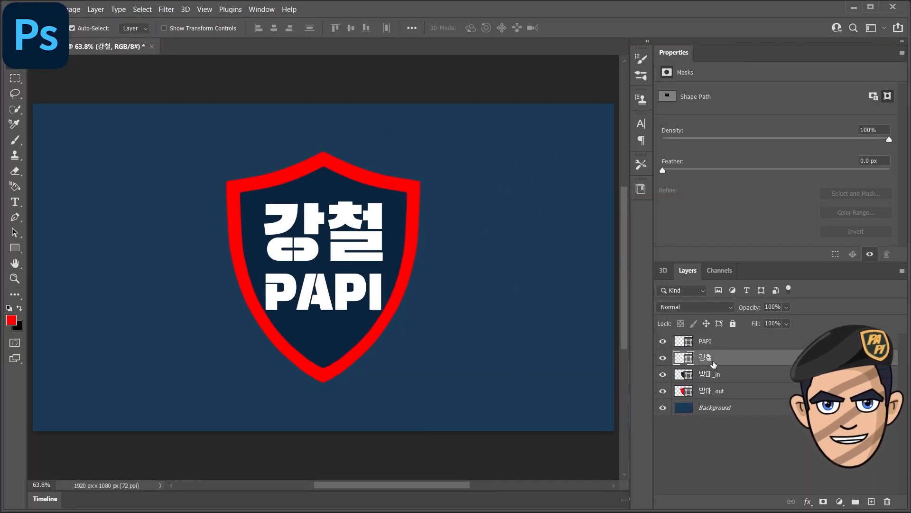
# Step: Nudge the lettering upward in small increments to tighten the gap between PAPI and 강철
pyautogui.click(362, 291)
pyautogui.press('Up')
pyautogui.press('Up')
pyautogui.press('Up')
pyautogui.press('Up')
pyautogui.press('Up')
pyautogui.press('Up')
pyautogui.press('Up')
pyautogui.press('Up')
pyautogui.press('Up')
pyautogui.press('Up')
pyautogui.press('Up')
pyautogui.press('Up')
pyautogui.press('Up')
pyautogui.press('Up')
pyautogui.click(354, 236)
pyautogui.press('Up')
pyautogui.press('Up')
pyautogui.press('Up')
pyautogui.press('Up')
# Step: Change the fill color of the outer shield shape 방패_out to a bright blue
pyautogui.click(414, 247)
pyautogui.press('u')
pyautogui.click(137, 28)
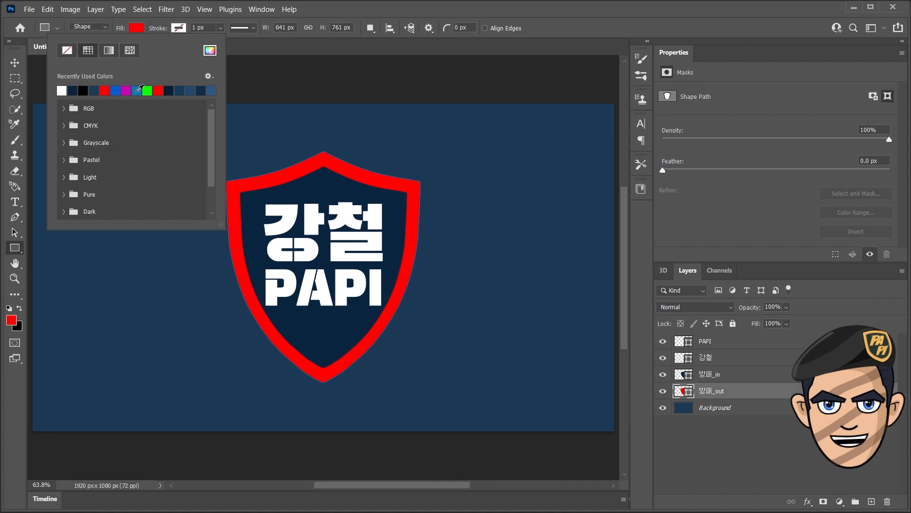
pyautogui.click(210, 51)
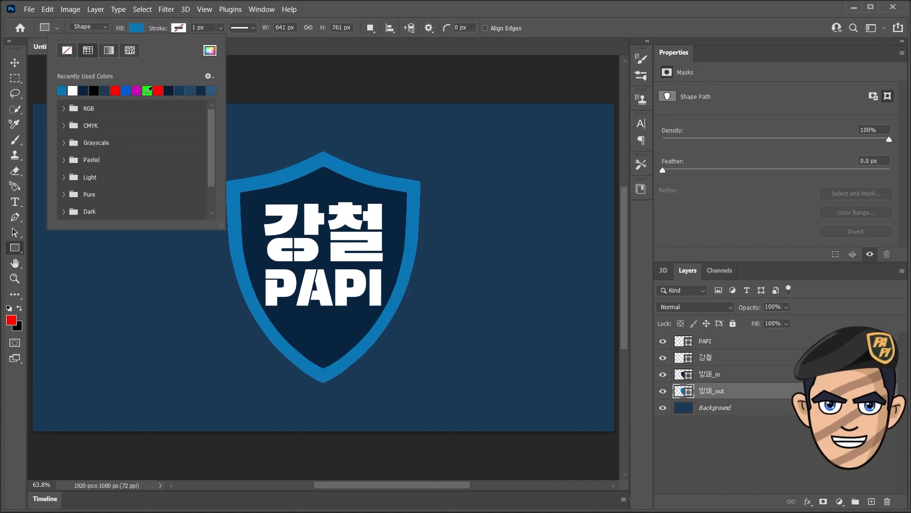
pyautogui.click(322, 52)
pyautogui.press('v')
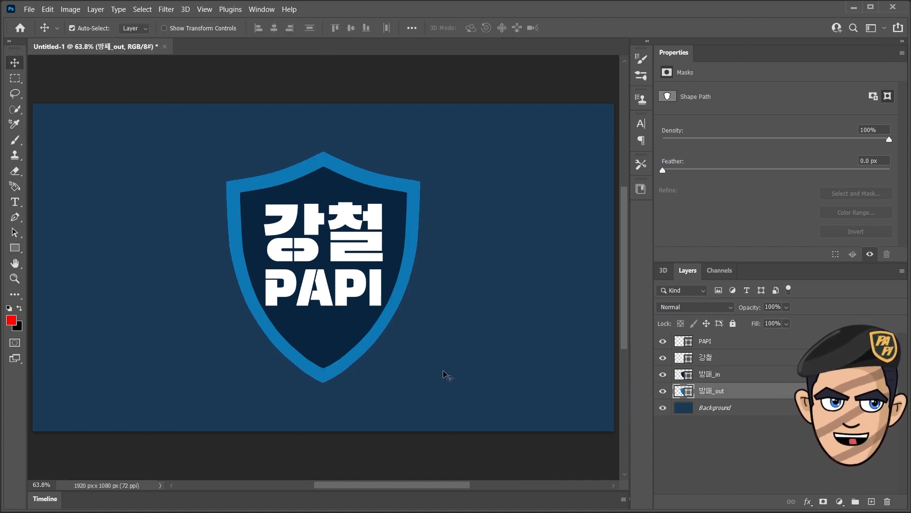
# Step: Save the document as 강철빠삐_ver2021.psd
pyautogui.click(367, 255)
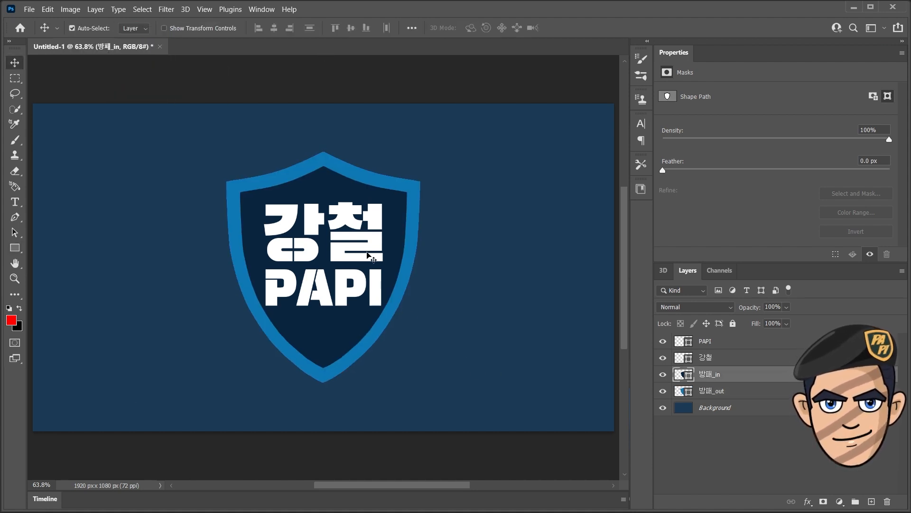
pyautogui.click(749, 449)
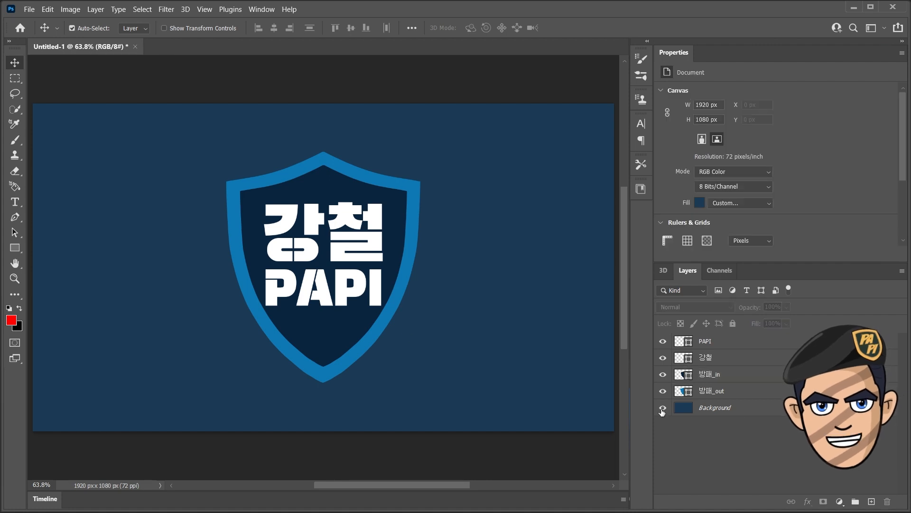
pyautogui.click(29, 9)
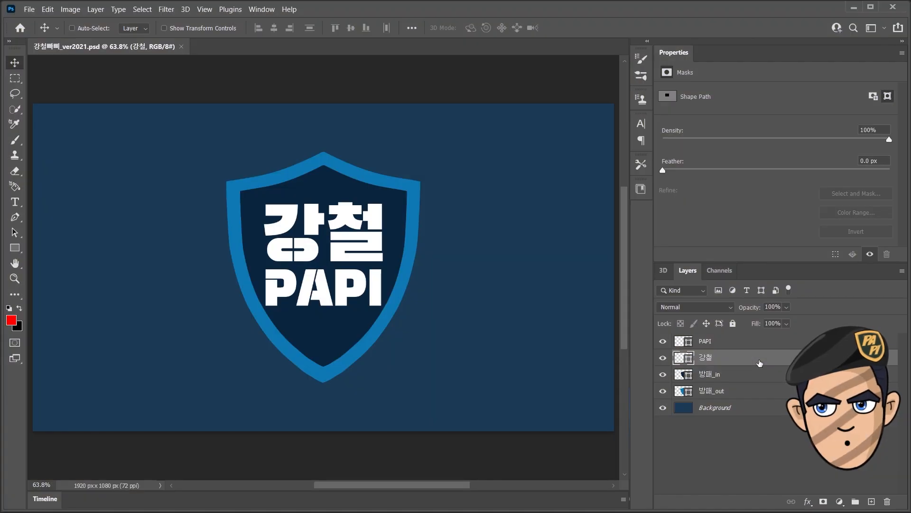
# Step: Place the 강철 layer above PAPI and create a new 3D extrusion from the path of each of these two layers
pyautogui.hotkey('ctrl', ']')
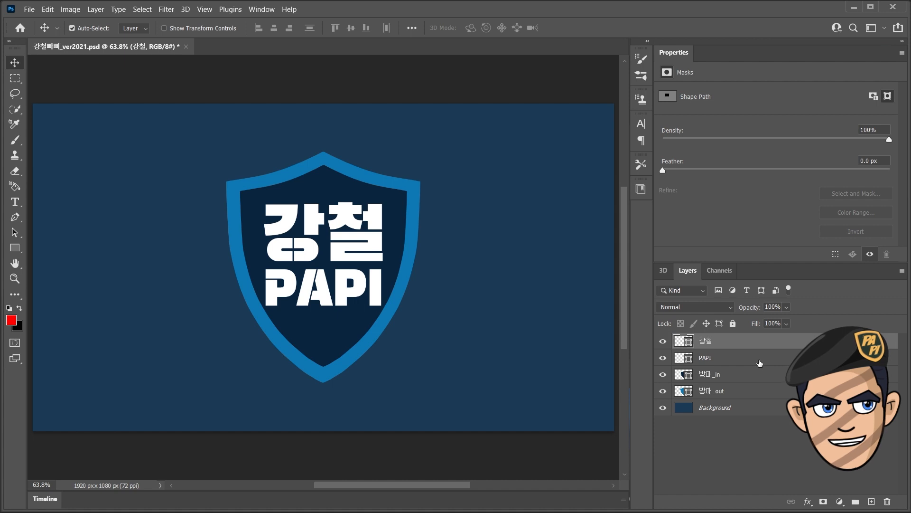
pyautogui.click(186, 10)
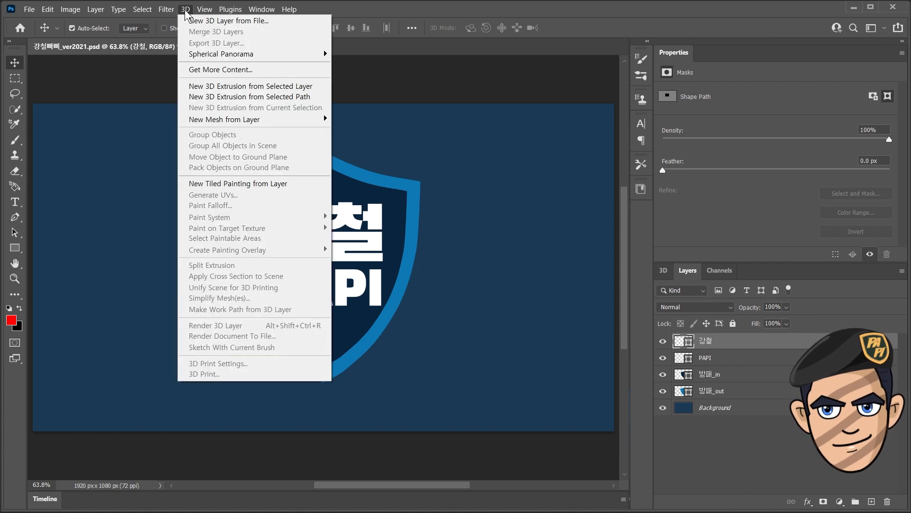
pyautogui.click(232, 99)
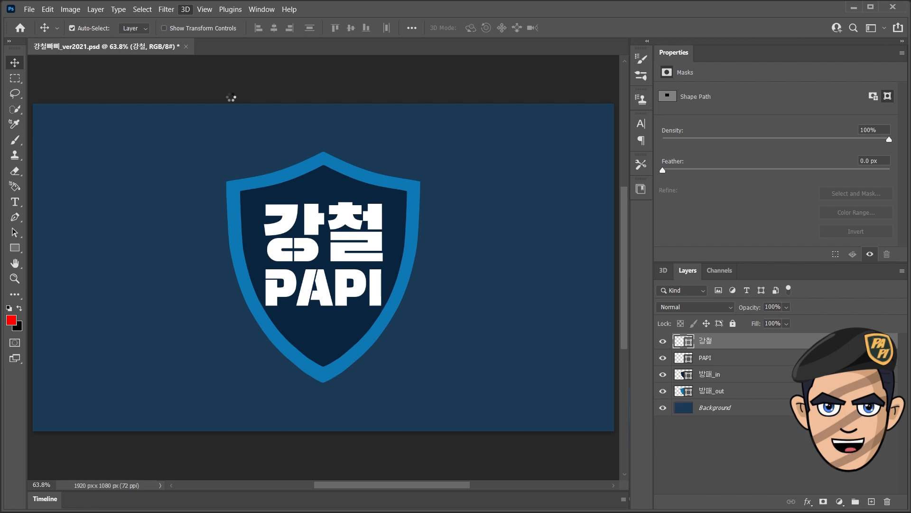
pyautogui.click(707, 427)
pyautogui.click(186, 10)
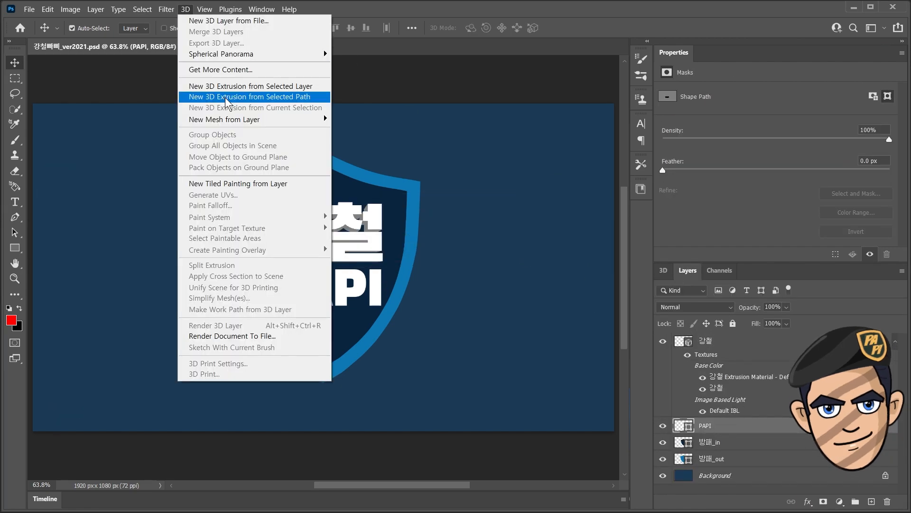
pyautogui.click(226, 102)
# Step: Create new 3D extrusions of the 방패_in and 방패_out shape layers
pyautogui.hotkey('alt', '[')
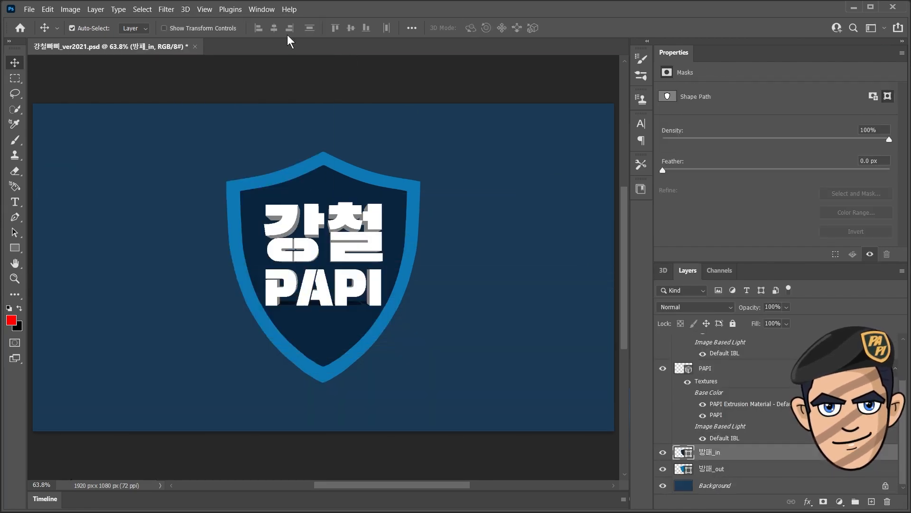
pyautogui.click(185, 9)
pyautogui.click(232, 99)
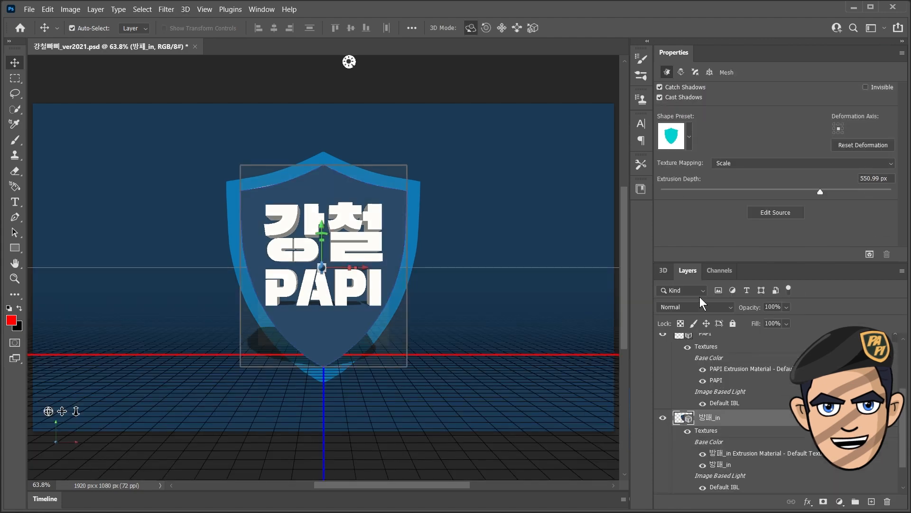
pyautogui.scroll(-2, 721, 427)
pyautogui.click(732, 472)
pyautogui.click(185, 10)
pyautogui.click(238, 89)
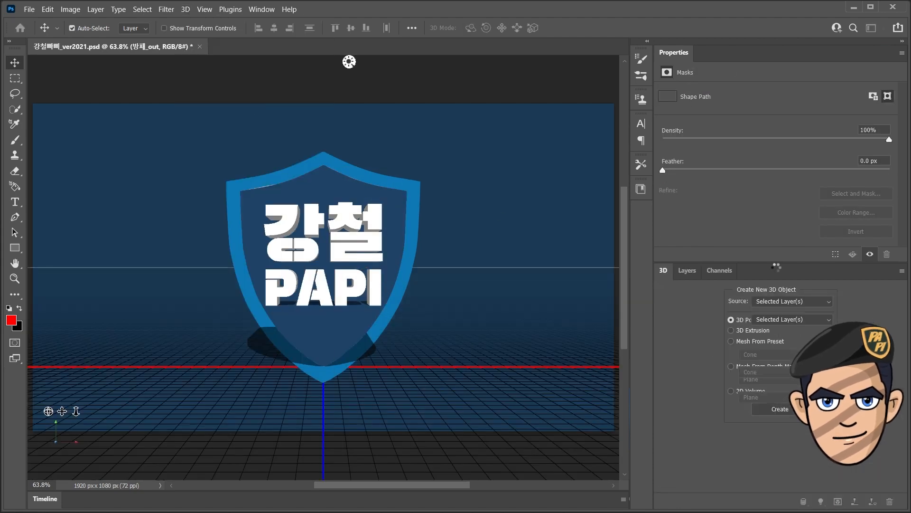
# Step: Merge the 강철, PAPI, 방패_in and 방패_out 3D layers into a single 3D layer and name it 강철PAPI
pyautogui.click(692, 201)
pyautogui.moveTo(902, 366); pyautogui.dragTo(895, 317)
pyautogui.click(752, 397)
pyautogui.click(745, 312)
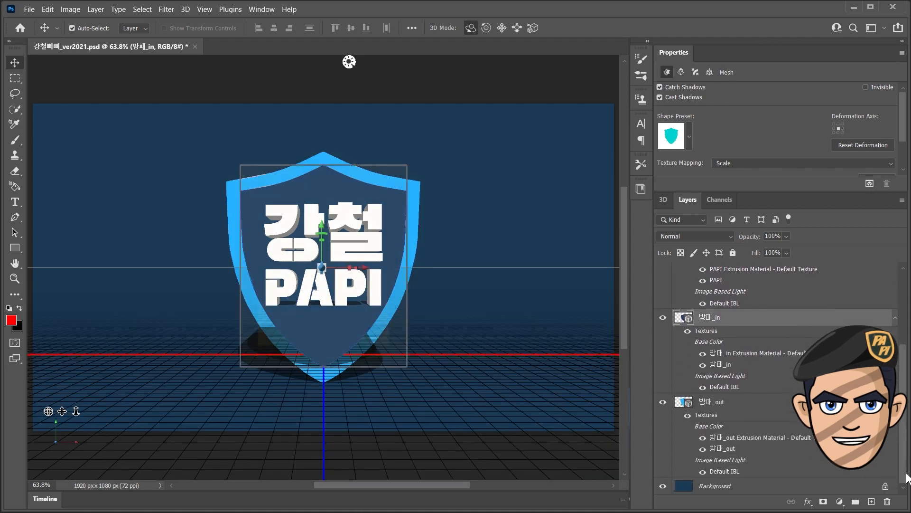
pyautogui.click(785, 365)
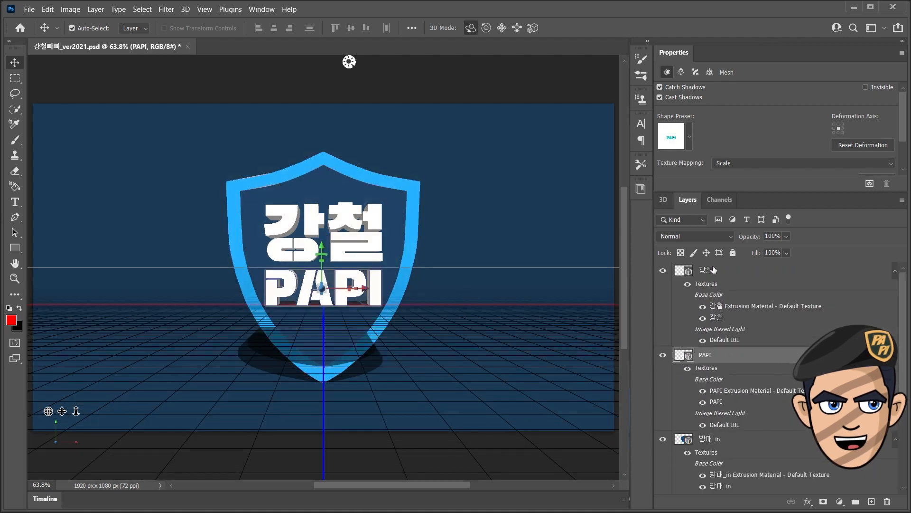
pyautogui.scroll(-1, 759, 380)
pyautogui.keyDown('shift'); pyautogui.click(684, 403); pyautogui.keyUp('shift')
pyautogui.scroll(3, 901, 273)
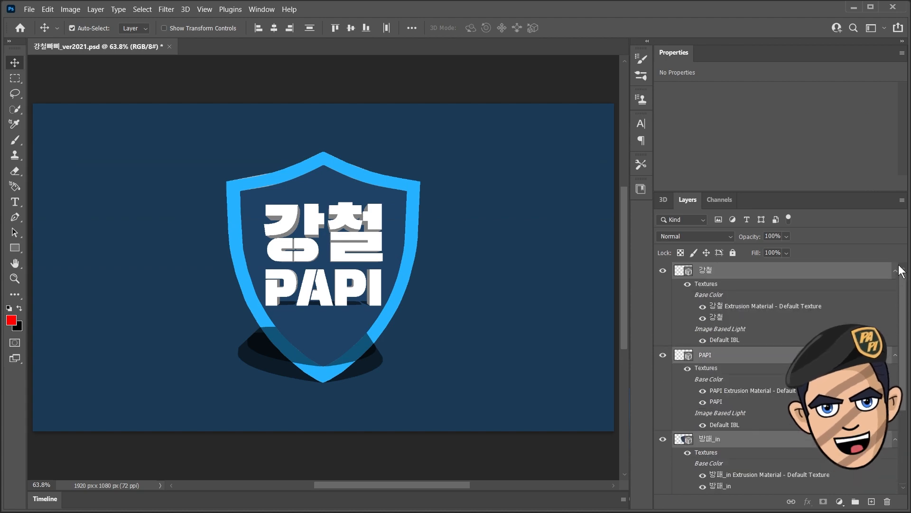
pyautogui.click(184, 10)
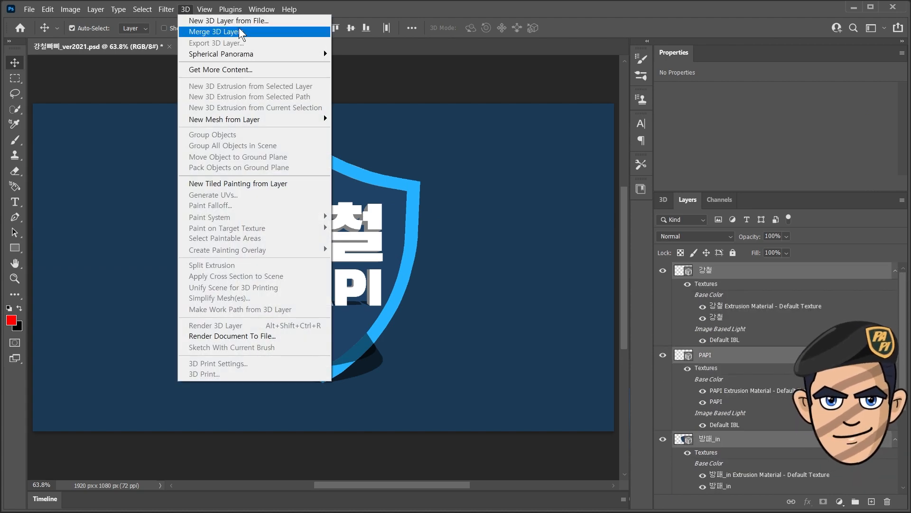
pyautogui.click(260, 32)
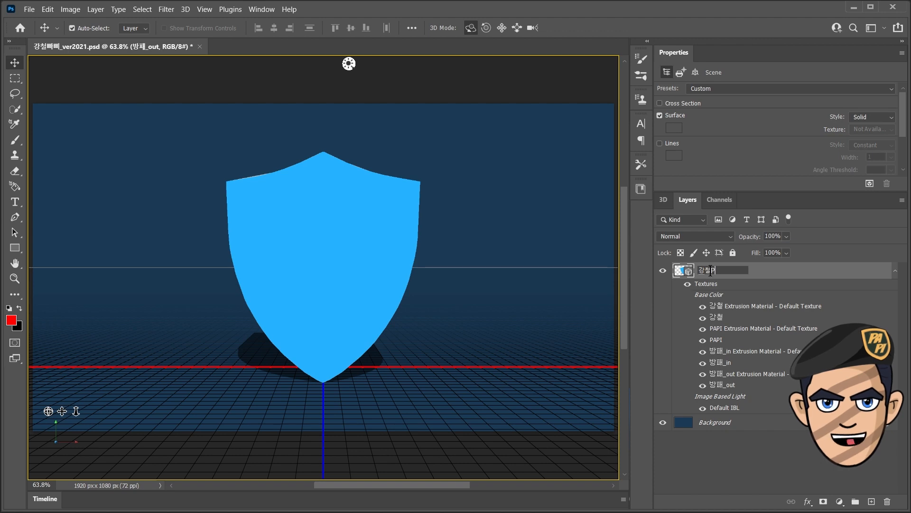
# Step: Offset the meshes of the 강철PAPI scene in depth so the inner shield and both lettering meshes stand in front of the outer shield
pyautogui.click(664, 200)
pyautogui.moveTo(904, 302); pyautogui.dragTo(898, 349)
pyautogui.click(751, 365)
pyautogui.scroll(-1, 750, 370)
pyautogui.click(697, 443)
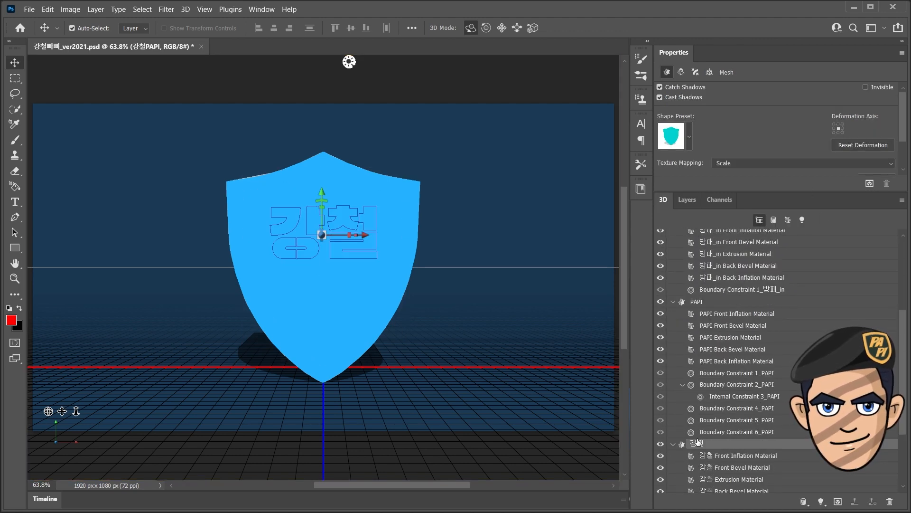
pyautogui.moveTo(349, 61); pyautogui.dragTo(534, 61)
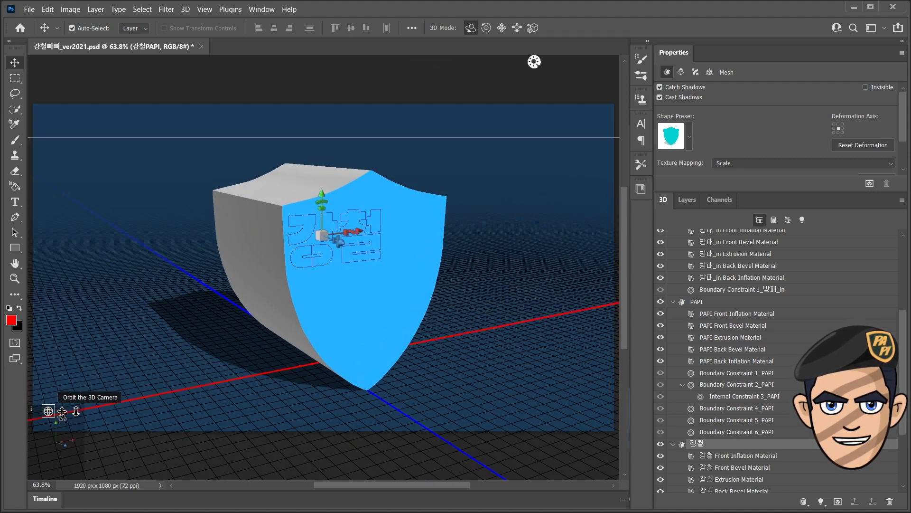
pyautogui.scroll(5, 756, 354)
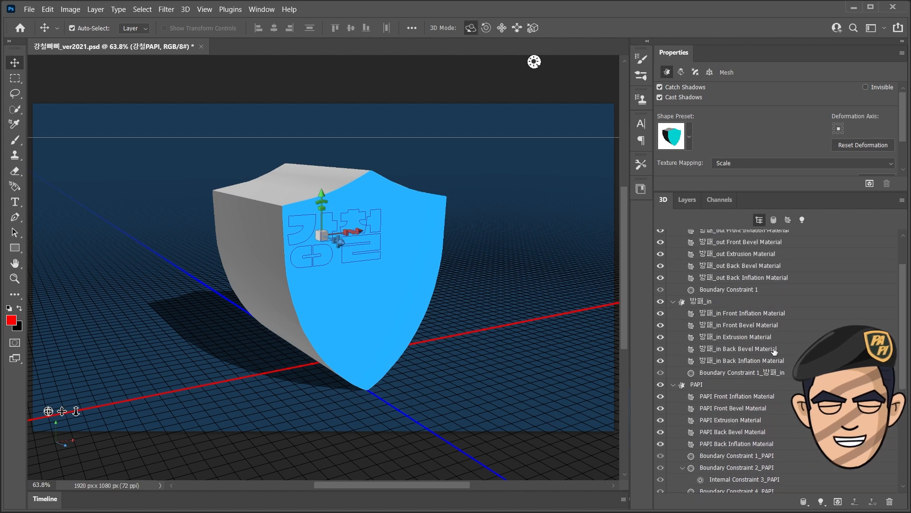
pyautogui.click(703, 254)
pyautogui.moveTo(323, 252); pyautogui.dragTo(386, 307)
pyautogui.click(712, 420)
pyautogui.scroll(-4, 711, 425)
pyautogui.keyDown('ctrl'); pyautogui.click(698, 469); pyautogui.keyUp('ctrl')
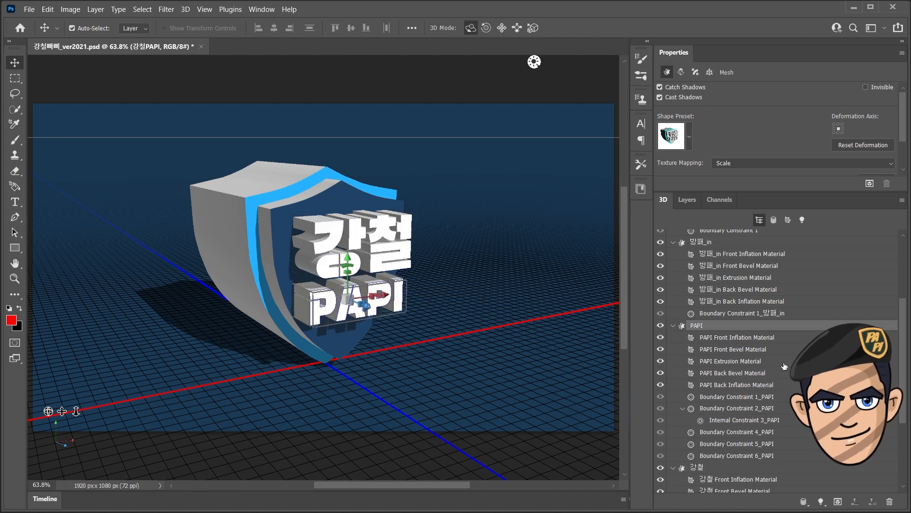
# Step: Set the 방패_out mesh's extrusion depth to 30 px and its Z position to 0
pyautogui.scroll(4, 731, 361)
pyautogui.click(702, 254)
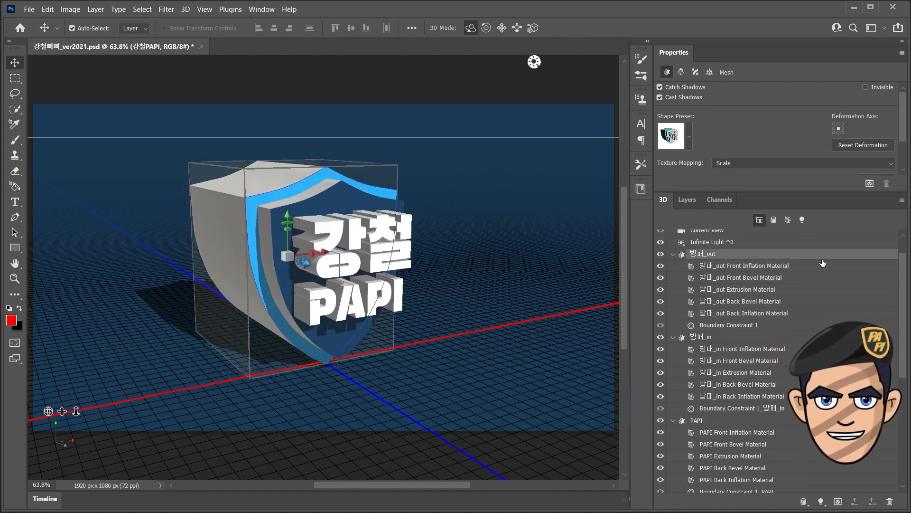
pyautogui.moveTo(857, 191); pyautogui.dragTo(858, 231)
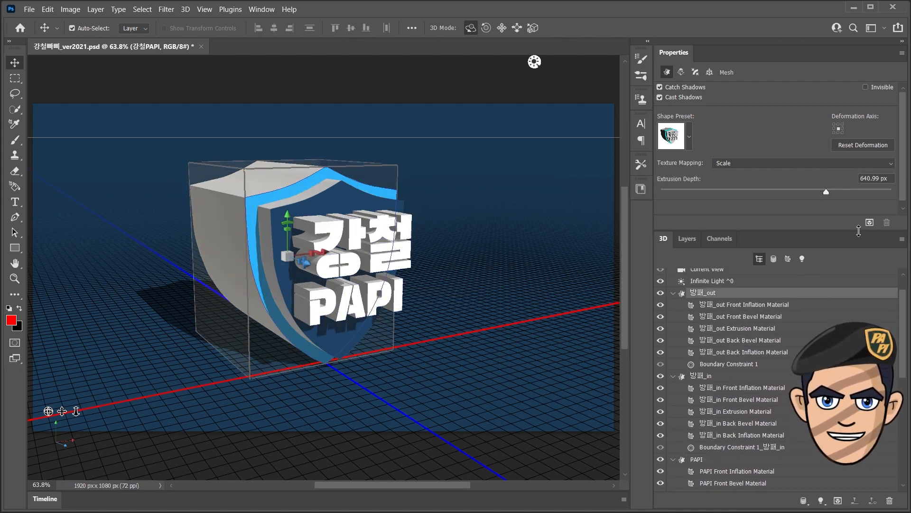
pyautogui.write('30')
pyautogui.press('Return')
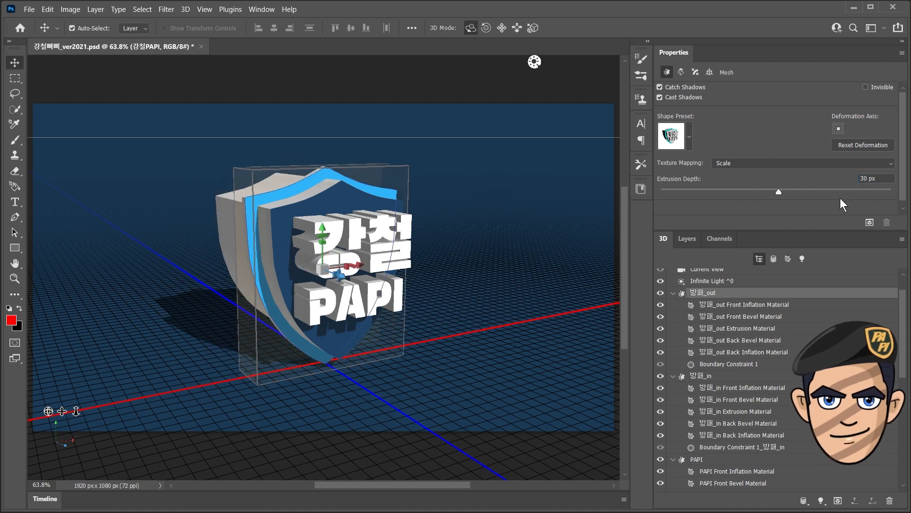
pyautogui.click(710, 72)
pyautogui.doubleClick(742, 152)
pyautogui.write('0')
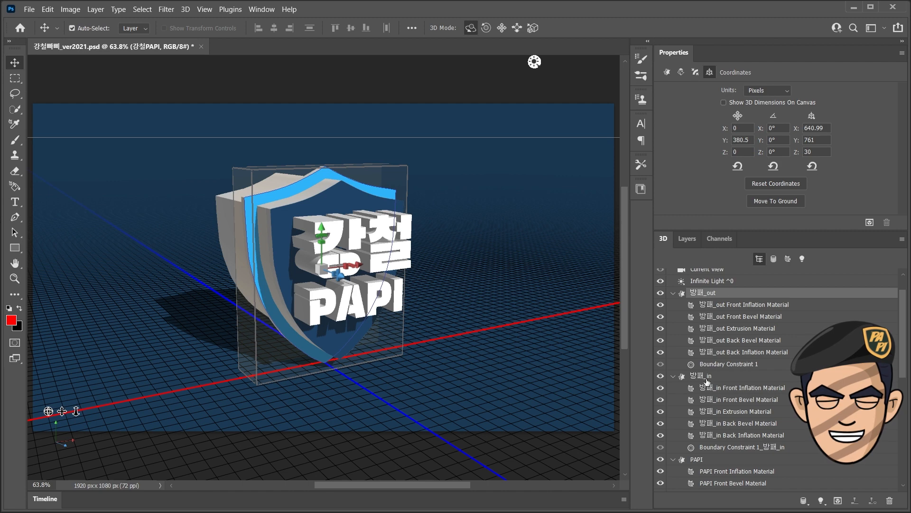
# Step: Set the 방패_in mesh's extrusion depth to 60 px and its Z position to 0
pyautogui.click(706, 378)
pyautogui.click(668, 72)
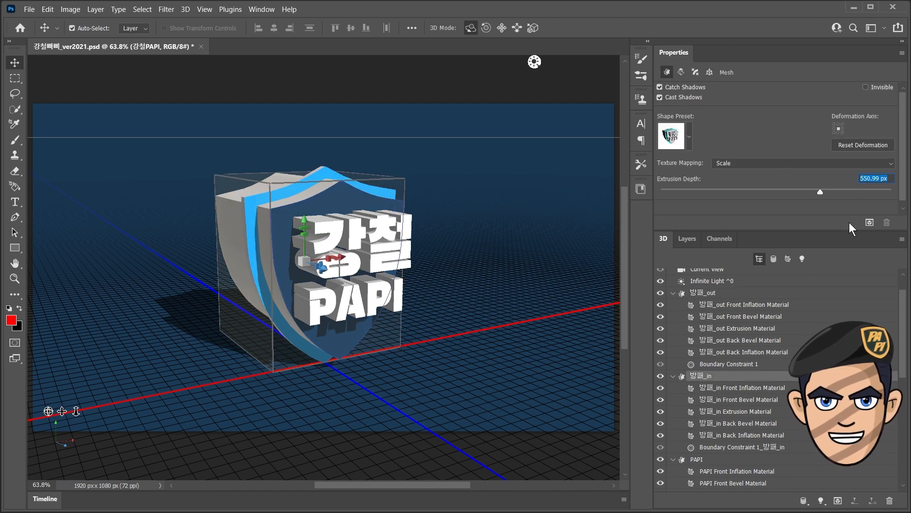
pyautogui.write('60')
pyautogui.press('Return')
pyautogui.click(710, 72)
pyautogui.click(727, 152)
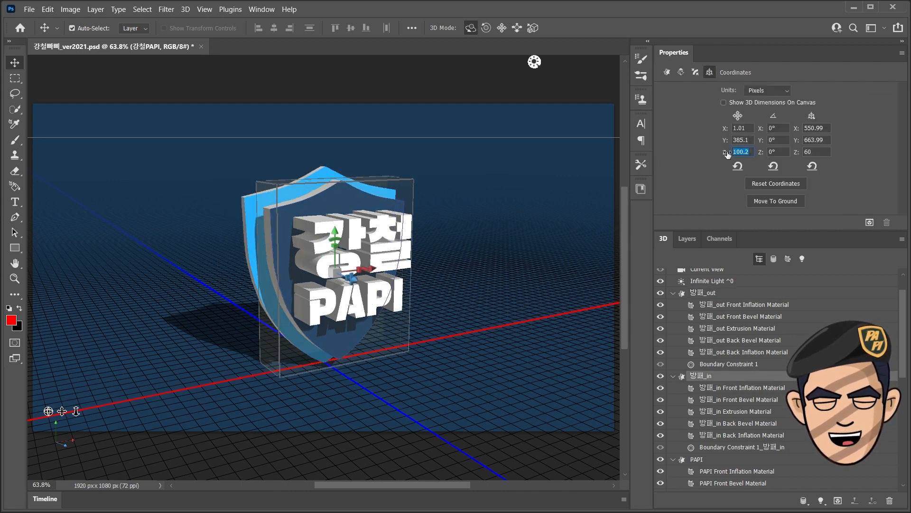
pyautogui.write('0')
# Step: Set the 강철 mesh's extrusion depth to 300 px and its Z position to 0
pyautogui.scroll(-5, 904, 390)
pyautogui.click(697, 442)
pyautogui.click(667, 72)
pyautogui.click(876, 179)
pyautogui.write('300')
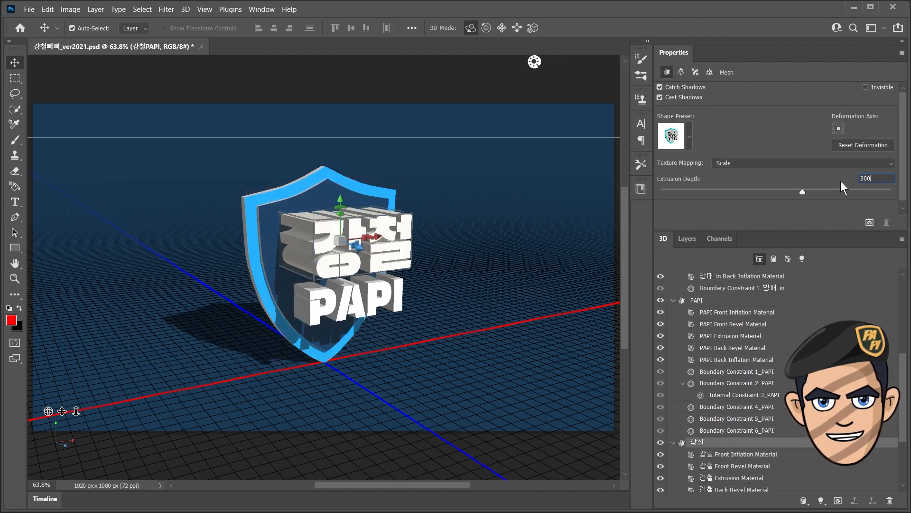
pyautogui.click(710, 72)
pyautogui.click(727, 152)
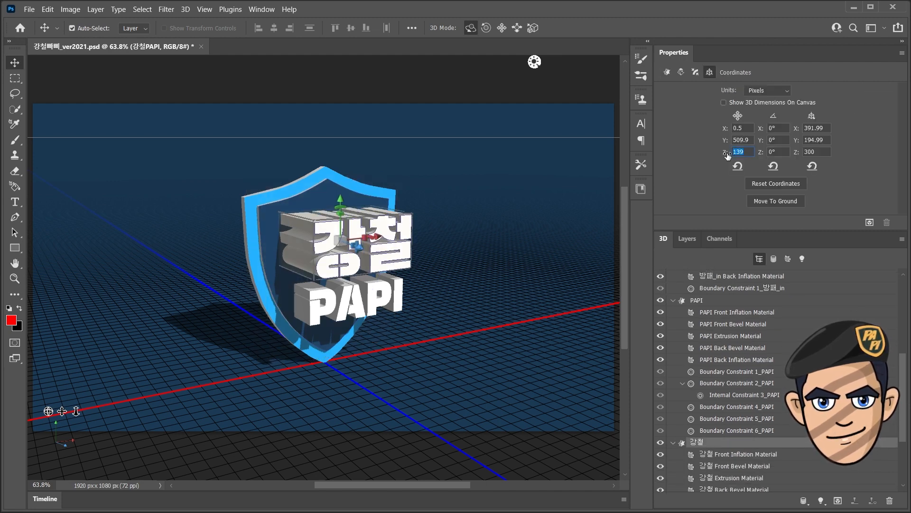
pyautogui.write('0')
# Step: Set the PAPI mesh's extrusion depth to 300 px and its Z position to 0
pyautogui.click(698, 300)
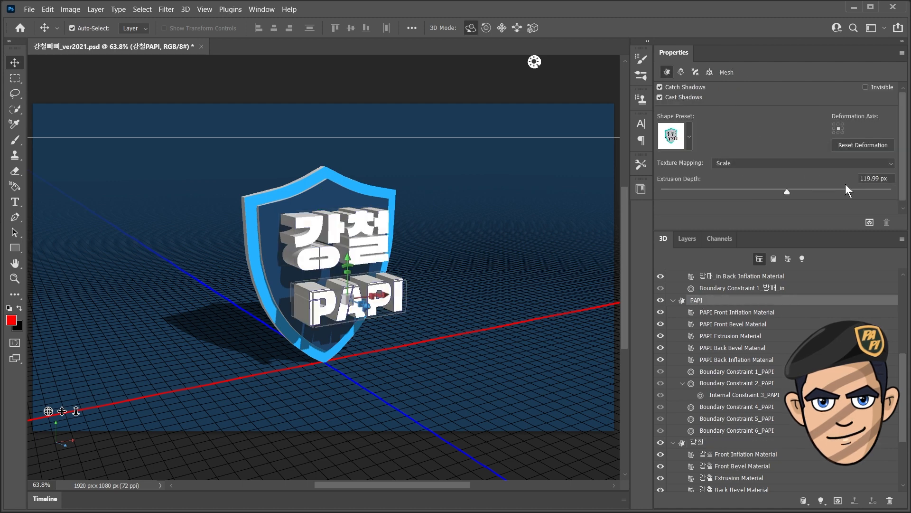
pyautogui.write('300')
pyautogui.press('Return')
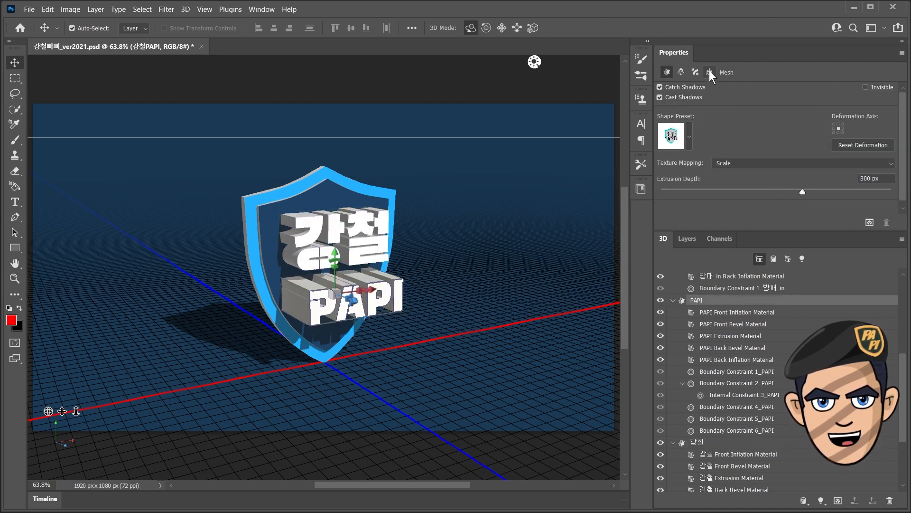
pyautogui.click(710, 72)
pyautogui.click(752, 152)
pyautogui.write('0')
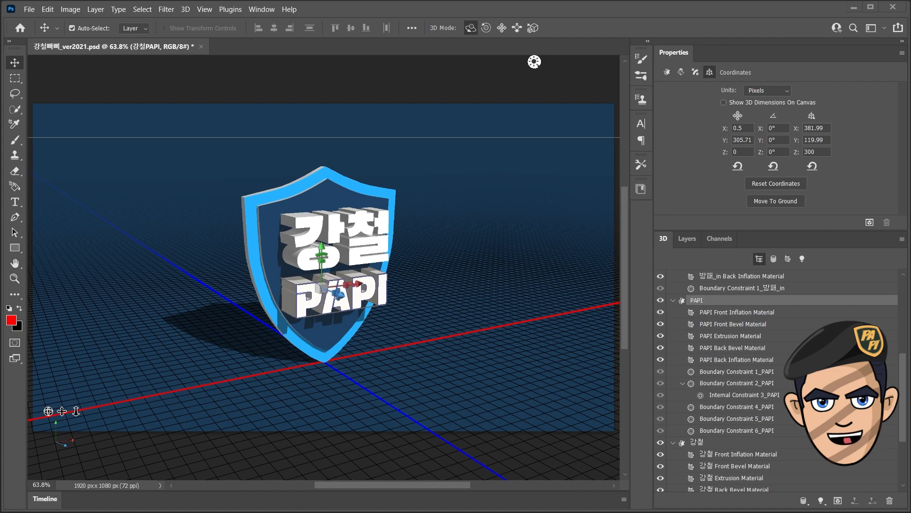
# Step: Turn on line rendering for the whole 3D scene so the mesh wireframes are drawn over the surfaces
pyautogui.moveTo(48, 411)
pyautogui.mouseDown()
pyautogui.moveTo(79, 412)
pyautogui.moveTo(62, 411)
pyautogui.mouseUp()
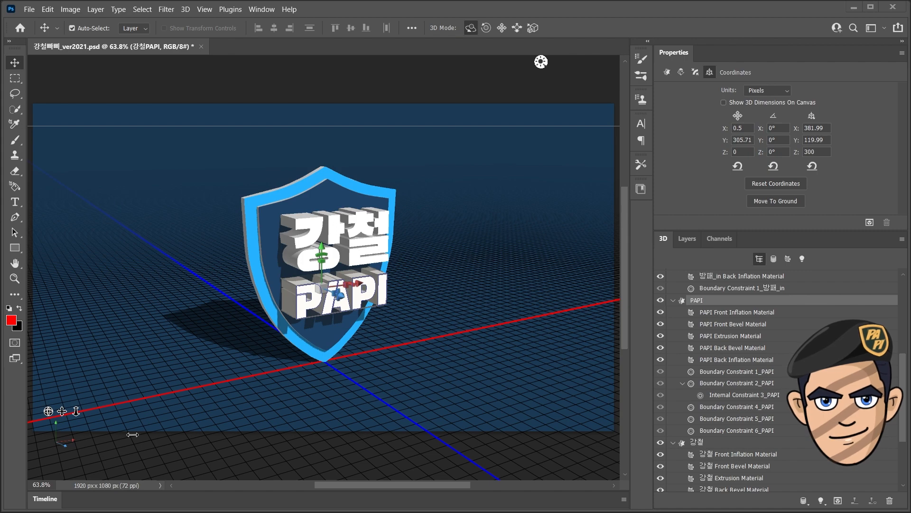
pyautogui.moveTo(76, 411); pyautogui.dragTo(107, 488)
pyautogui.moveTo(48, 412); pyautogui.dragTo(79, 420)
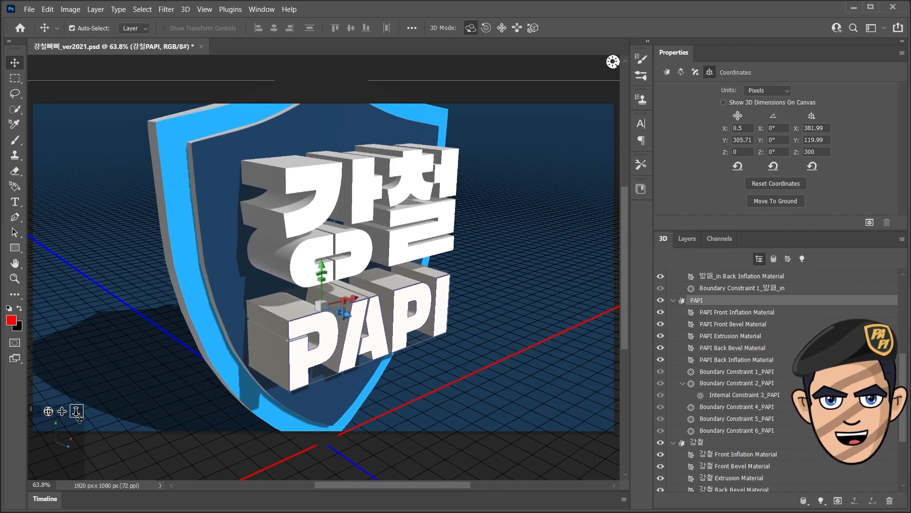
pyautogui.scroll(6, 712, 309)
pyautogui.click(688, 286)
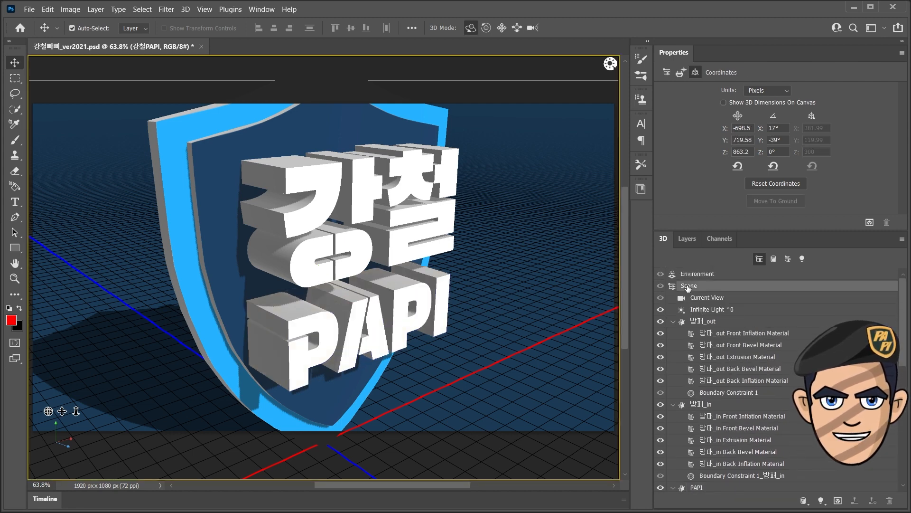
pyautogui.click(666, 71)
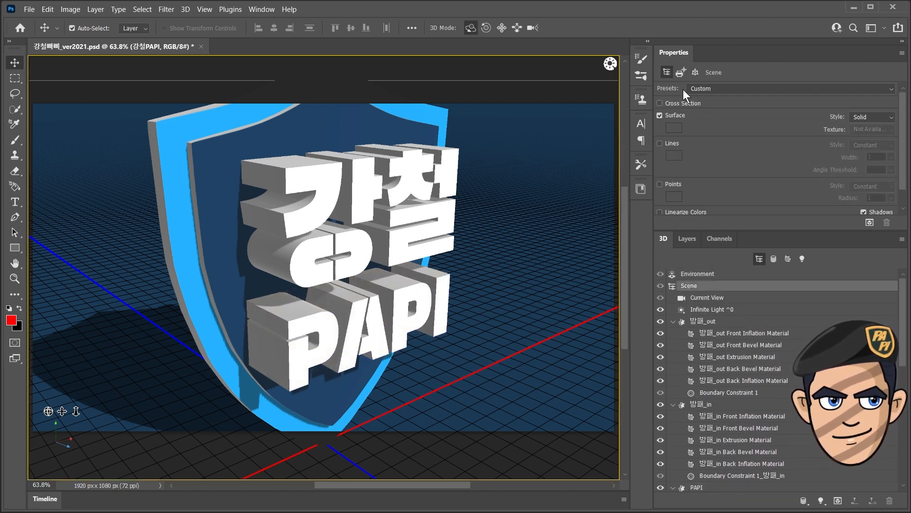
pyautogui.moveTo(849, 230); pyautogui.dragTo(849, 243)
pyautogui.click(660, 143)
pyautogui.click(659, 143)
pyautogui.click(659, 143)
pyautogui.click(660, 143)
pyautogui.click(660, 143)
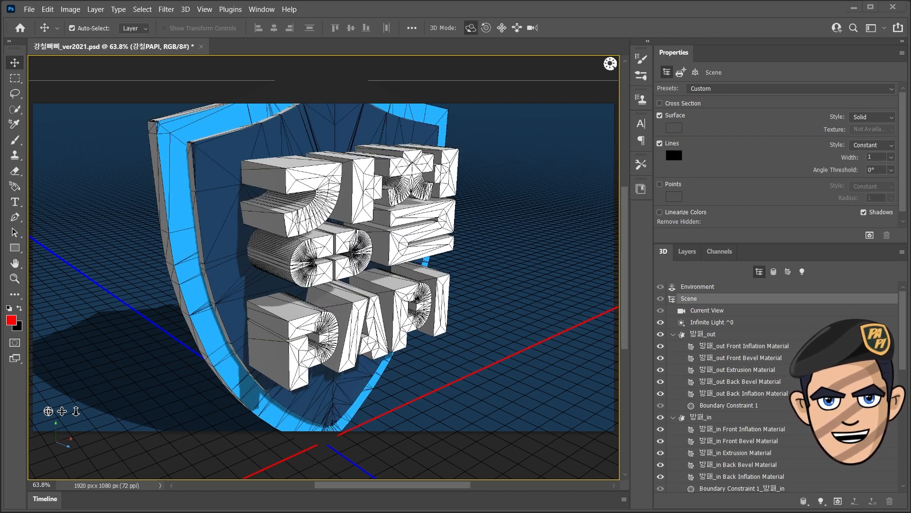
# Step: Give the front cap of the 방패_out mesh a bevel width of 2%
pyautogui.click(705, 335)
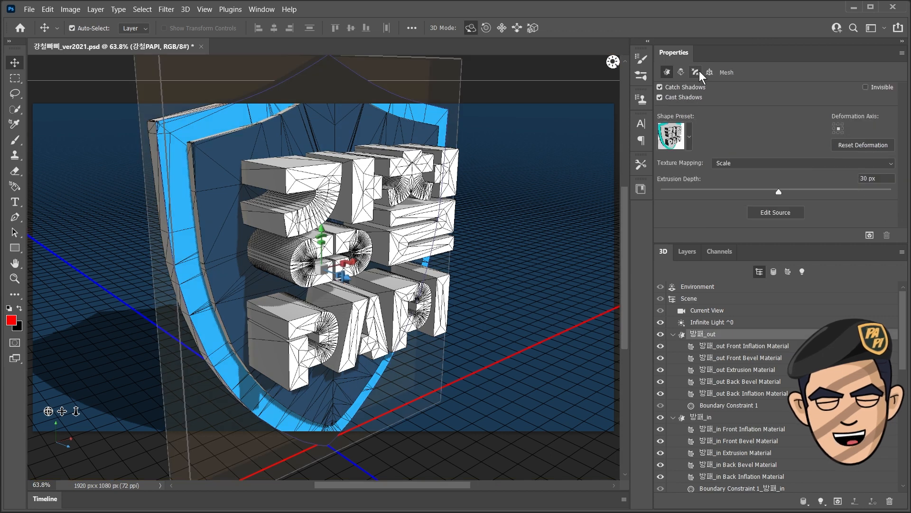
pyautogui.click(697, 73)
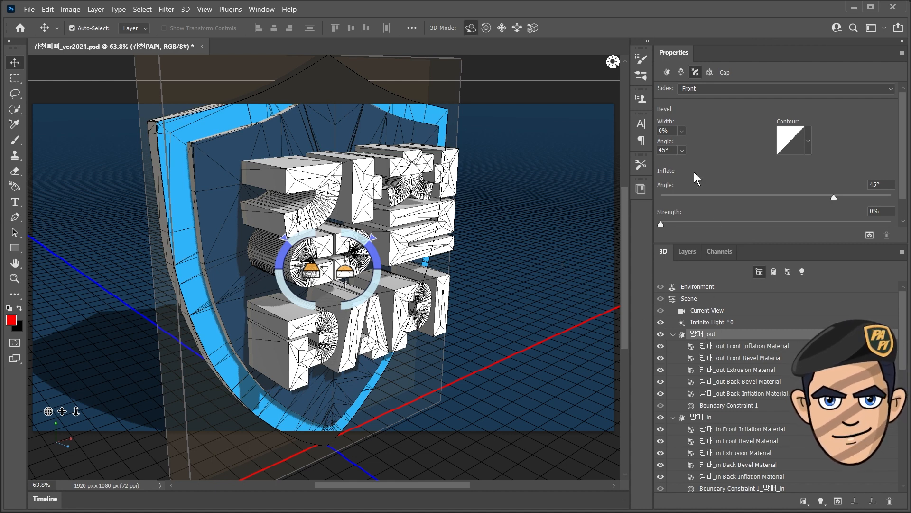
pyautogui.click(670, 130)
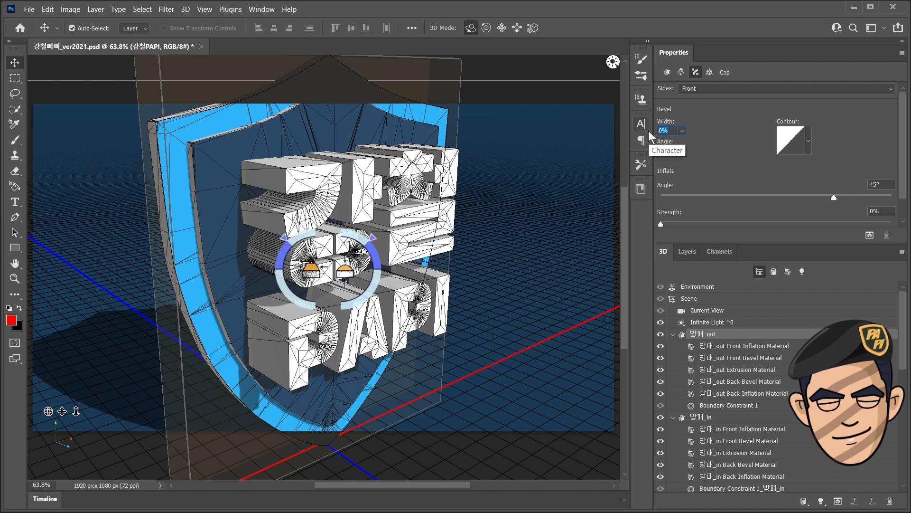
pyautogui.write('2')
pyautogui.press('Return')
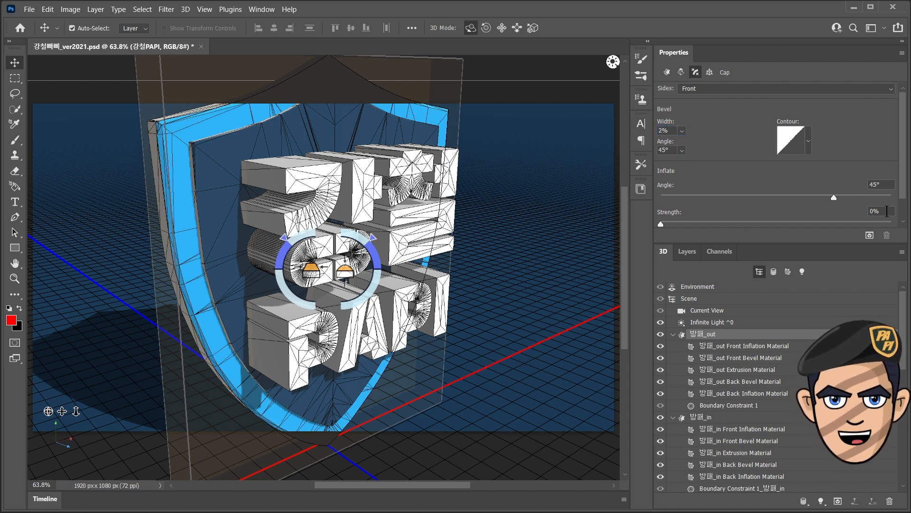
# Step: Give the front cap of the 방패_in mesh a bevel width of 2% and an inflate strength of 3%
pyautogui.click(702, 418)
pyautogui.click(695, 71)
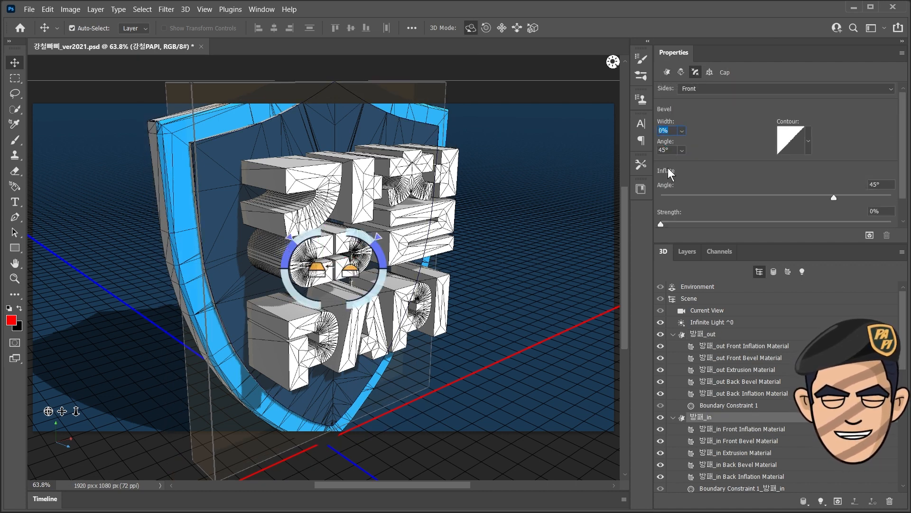
pyautogui.write('2')
pyautogui.press('Return')
pyautogui.click(882, 209)
pyautogui.write('3')
pyautogui.press('Return')
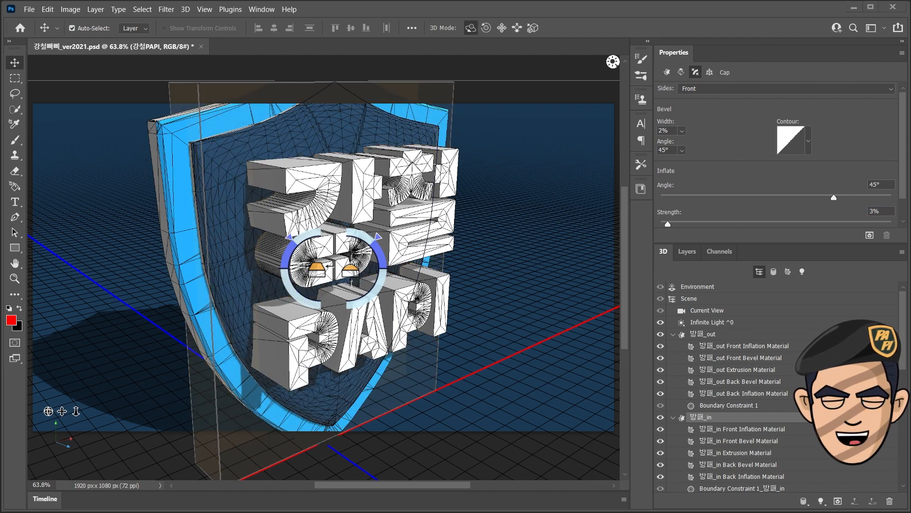
# Step: Give the front cap of the 강철 mesh a bevel width of 10% and an inflate strength of 2%
pyautogui.scroll(-6, 906, 375)
pyautogui.click(697, 447)
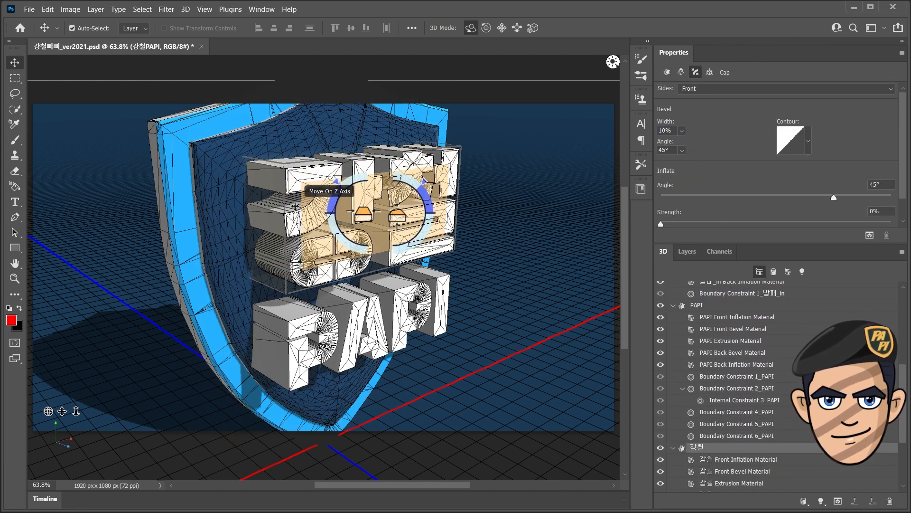
pyautogui.click(881, 210)
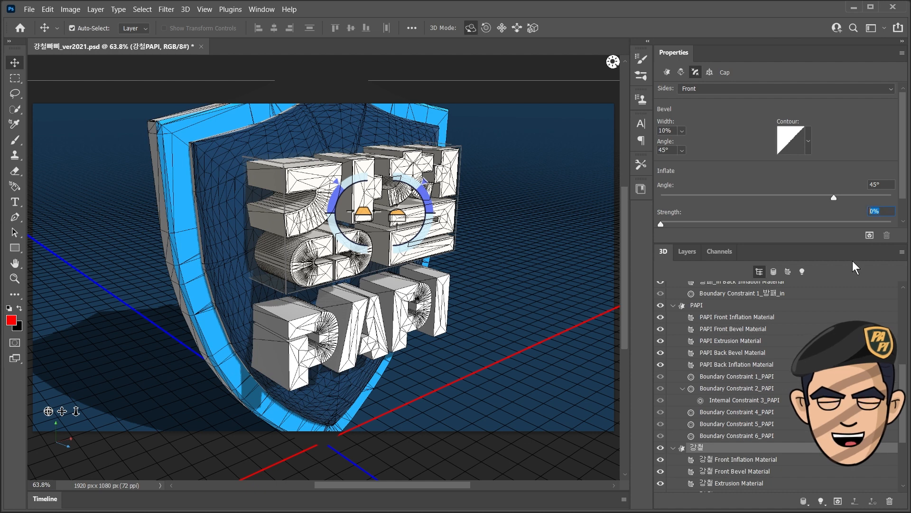
pyautogui.write('2')
pyautogui.press('Return')
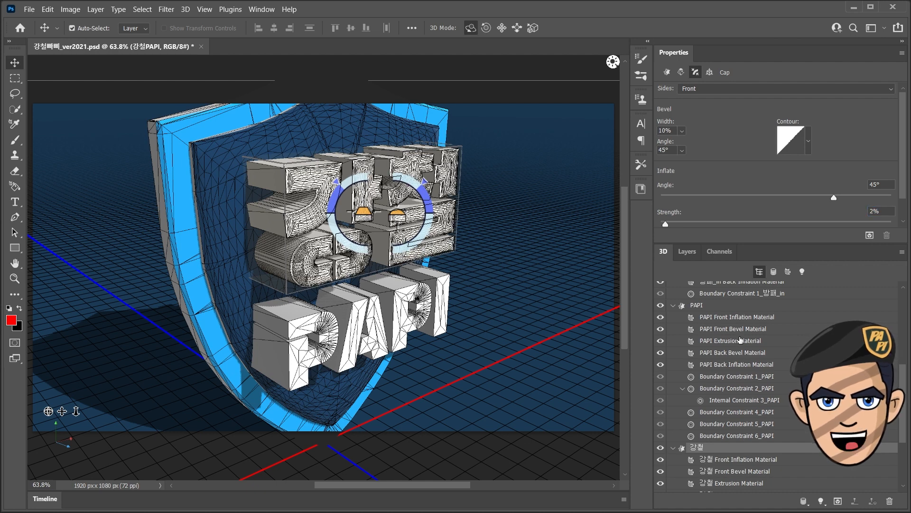
# Step: Give the front cap of the PAPI mesh a bevel width of 8% and an inflate strength of 2%
pyautogui.click(696, 305)
pyautogui.click(695, 71)
pyautogui.click(666, 130)
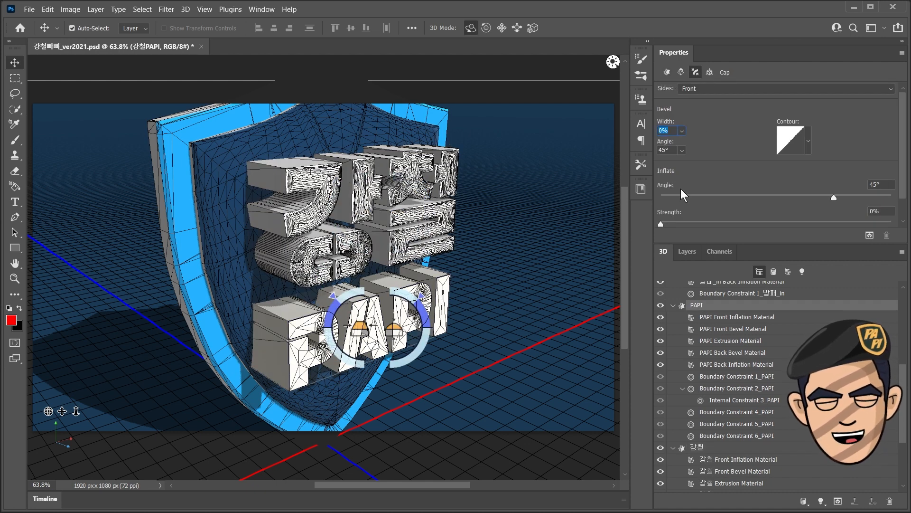
pyautogui.write('8')
pyautogui.press('Return')
pyautogui.click(881, 211)
pyautogui.write('2')
pyautogui.press('Return')
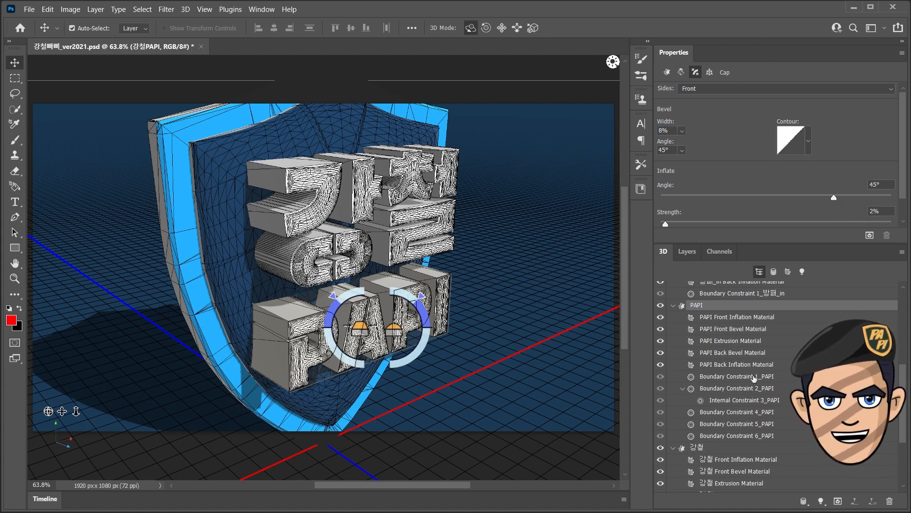
# Step: Inspect the bevelled meshes from several angles and turn off line rendering for the scene
pyautogui.moveTo(48, 411); pyautogui.dragTo(118, 468)
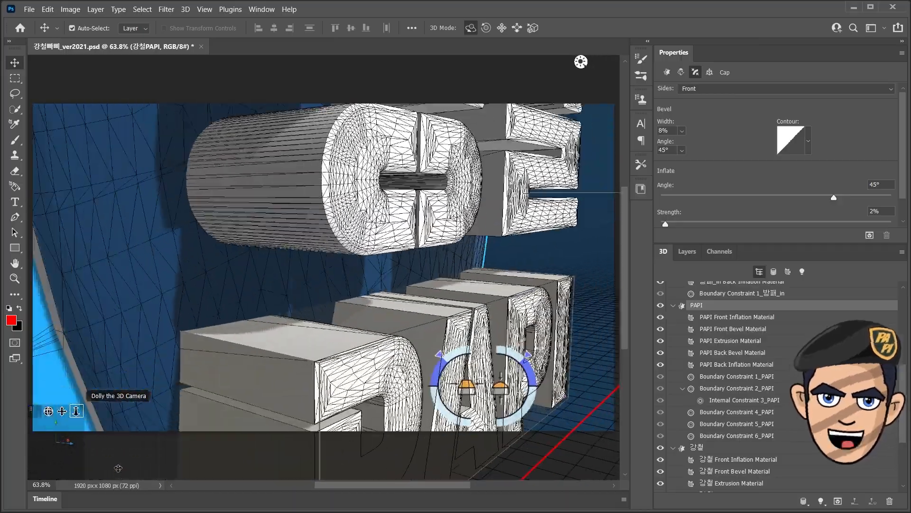
pyautogui.moveTo(47, 411); pyautogui.dragTo(63, 355)
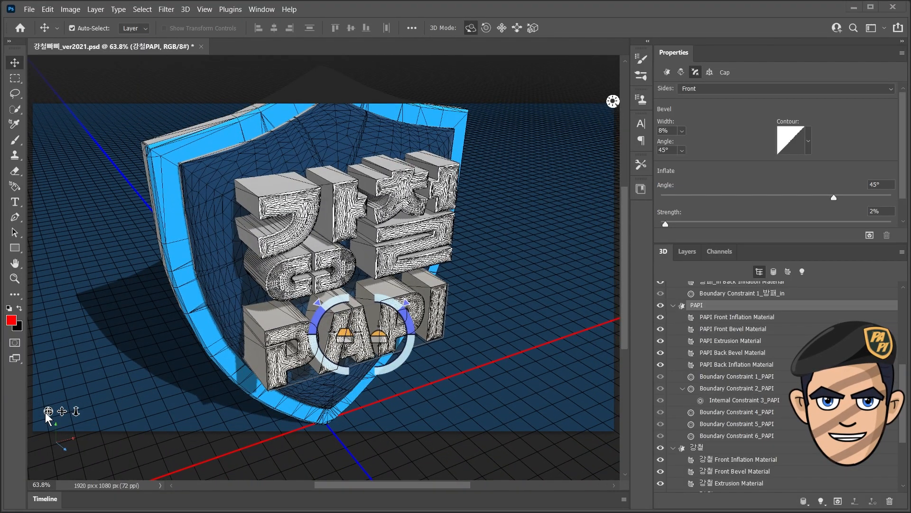
pyautogui.moveTo(42, 411); pyautogui.dragTo(470, 401)
pyautogui.moveTo(904, 382); pyautogui.dragTo(903, 299)
pyautogui.click(689, 298)
pyautogui.click(659, 143)
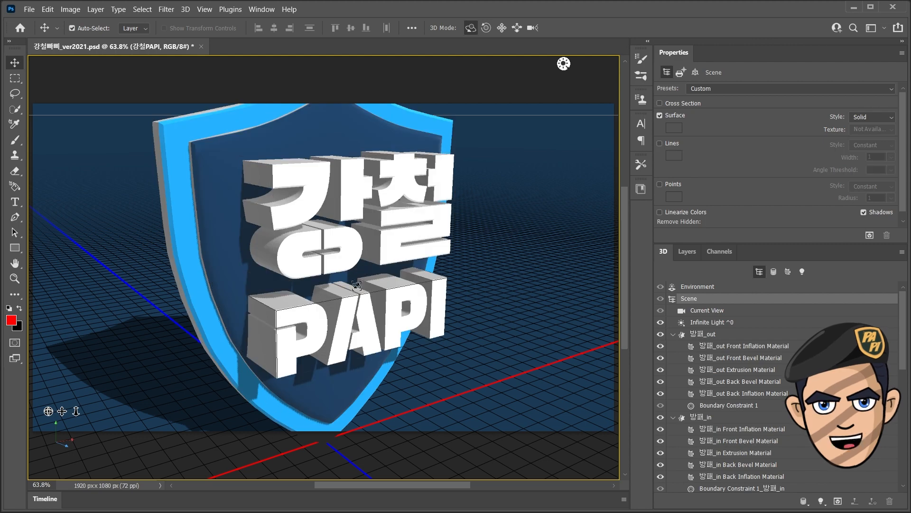
# Step: Reset the 3D camera to the Default view and save the document
pyautogui.click(708, 311)
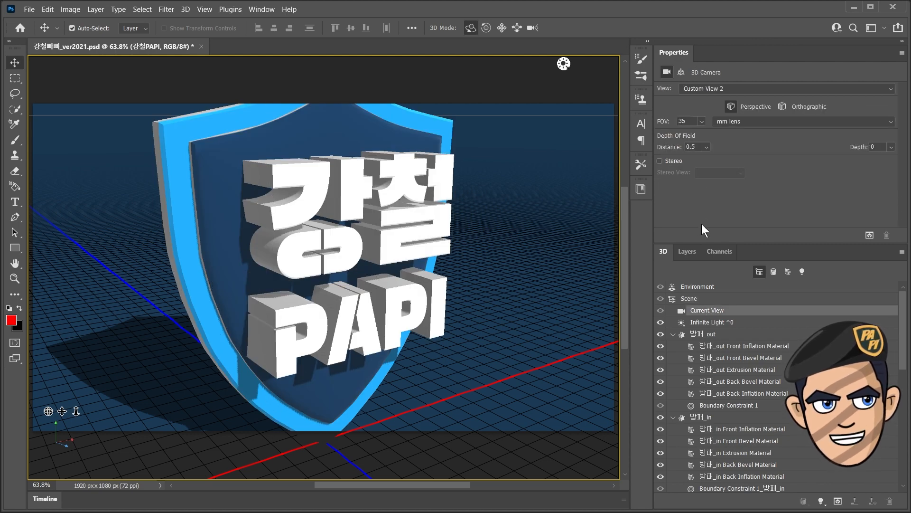
pyautogui.click(710, 88)
pyautogui.click(706, 98)
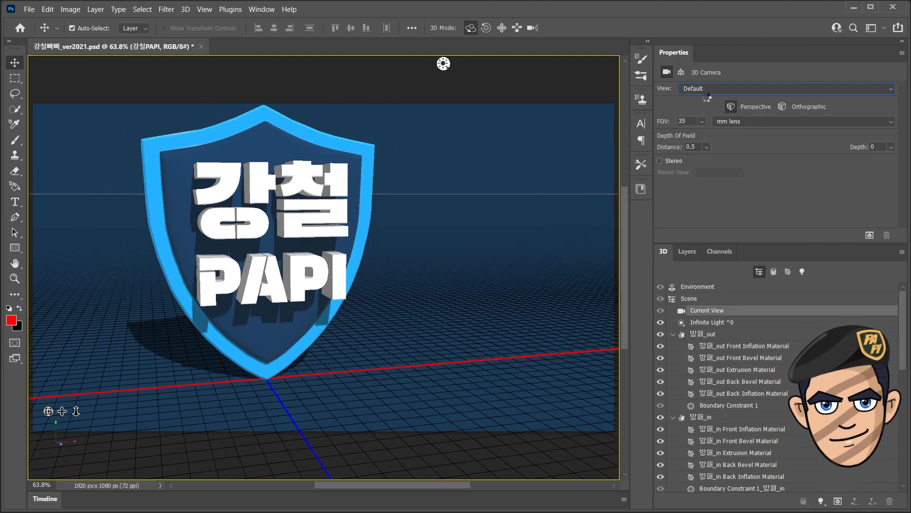
pyautogui.click(29, 11)
pyautogui.click(36, 128)
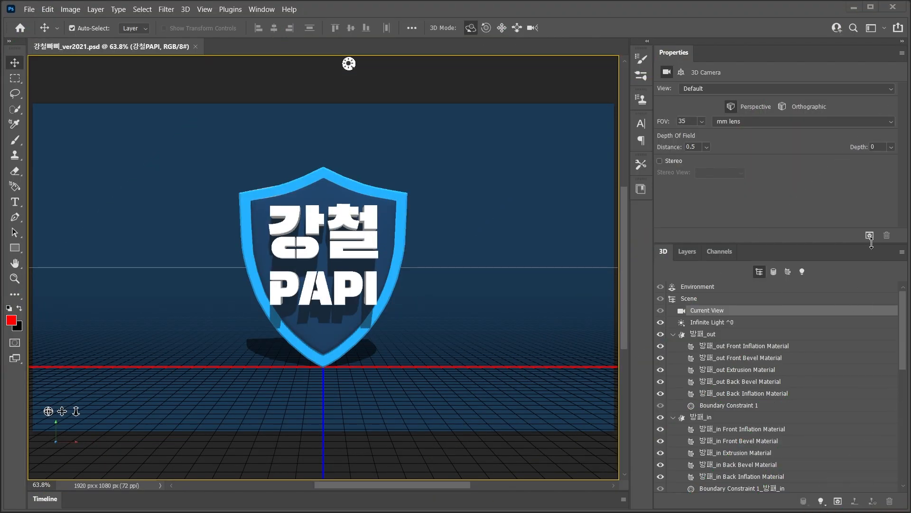
# Step: Start a test render of the 3D scene from the Default view and stop it partway
pyautogui.click(870, 235)
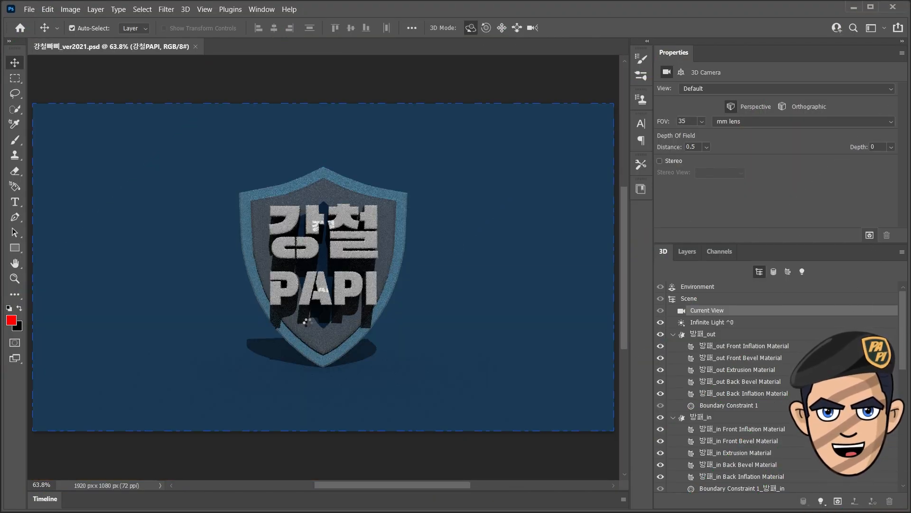
pyautogui.press('Escape')
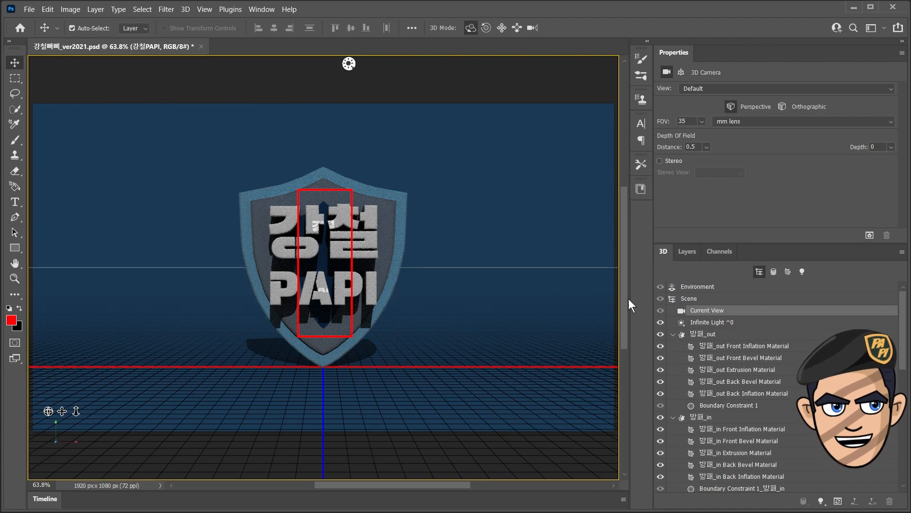
# Step: Remove the base color texture from all materials of the shield, PAPI and 강철 meshes
pyautogui.moveTo(652, 307); pyautogui.dragTo(615, 305)
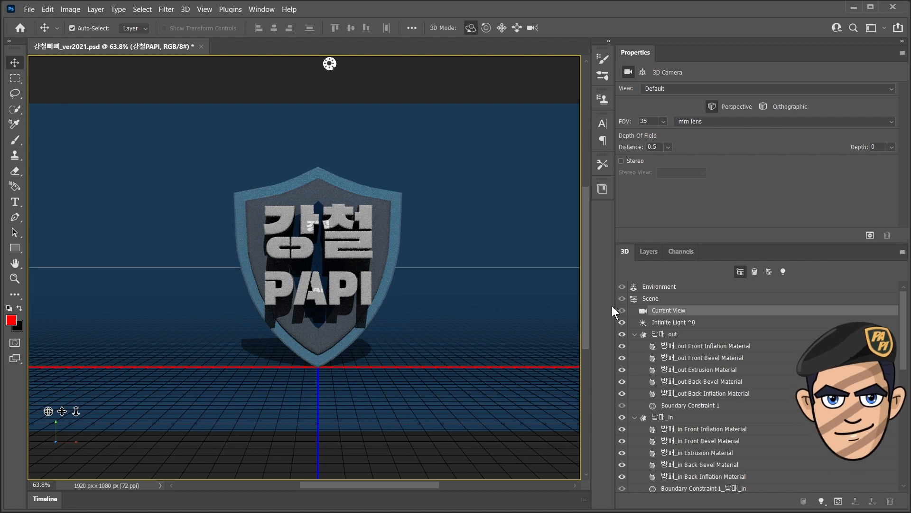
pyautogui.click(769, 271)
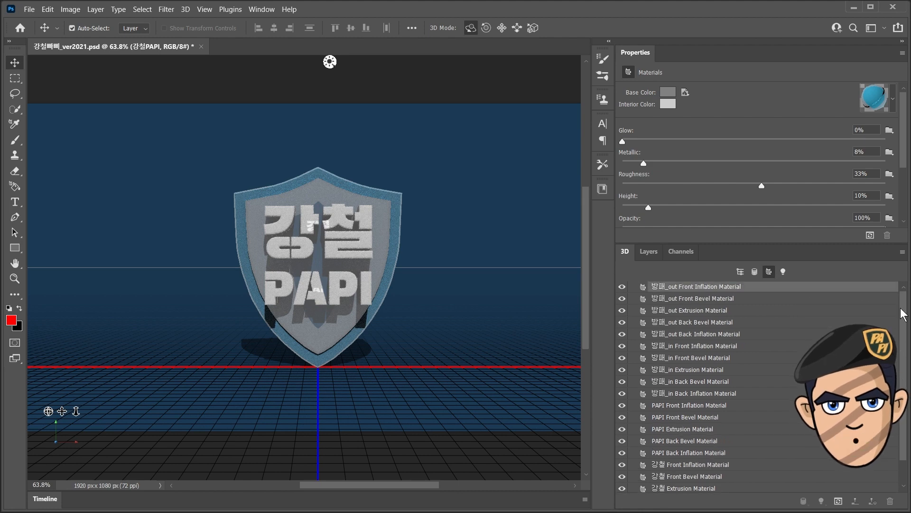
pyautogui.moveTo(904, 314); pyautogui.dragTo(907, 360)
pyautogui.keyDown('shift'); pyautogui.click(726, 486); pyautogui.keyUp('shift')
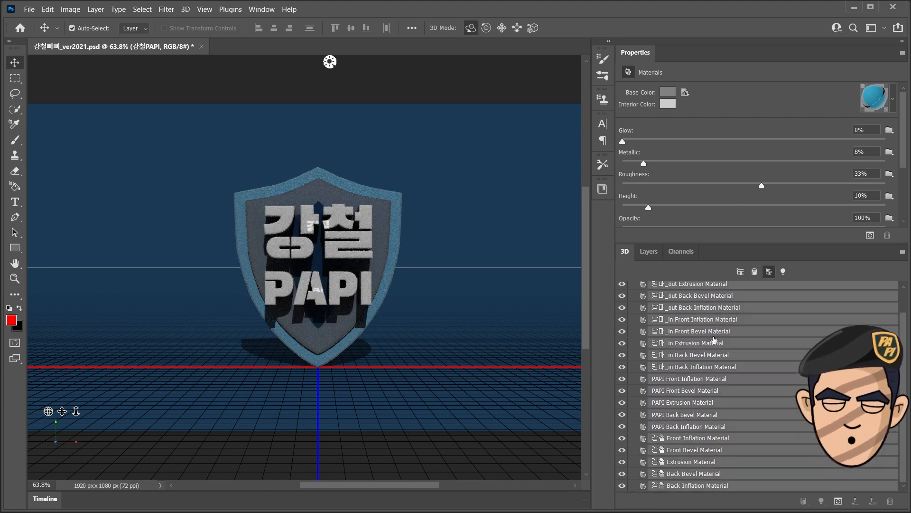
pyautogui.click(685, 92)
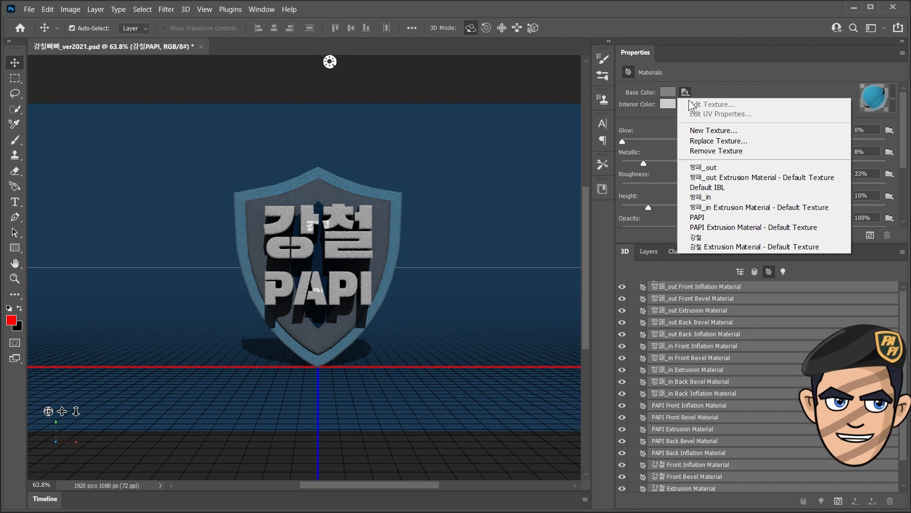
pyautogui.click(711, 151)
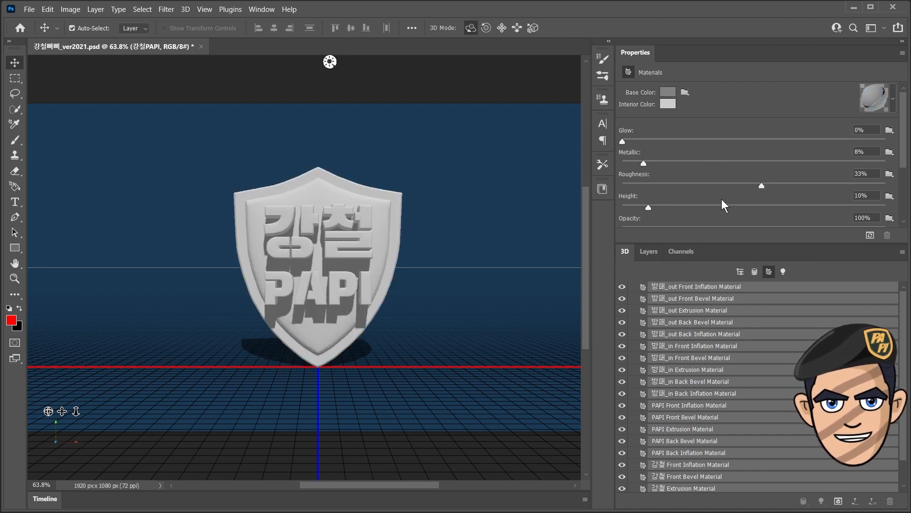
# Step: Set the base color of all five 방패_out materials to RGB 46, 89, 128
pyautogui.click(693, 287)
pyautogui.keyDown('shift'); pyautogui.click(694, 335); pyautogui.keyUp('shift')
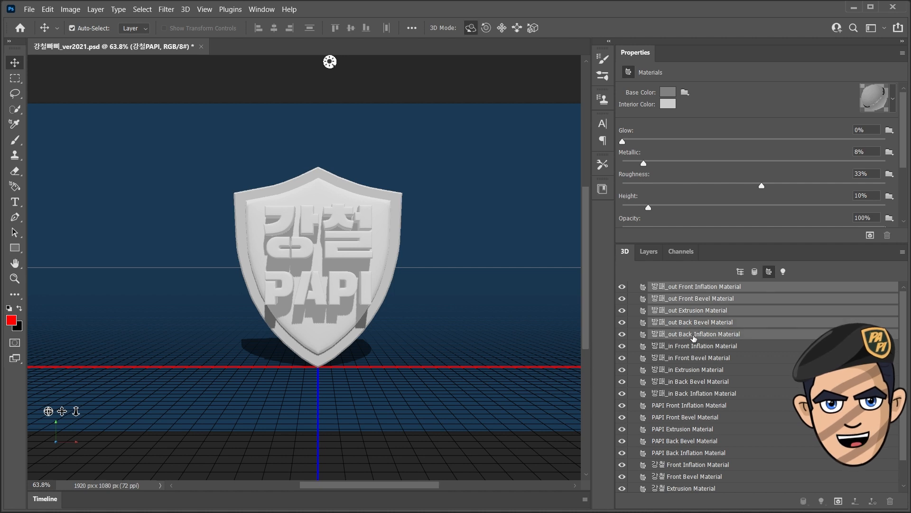
pyautogui.click(668, 92)
pyautogui.click(570, 373)
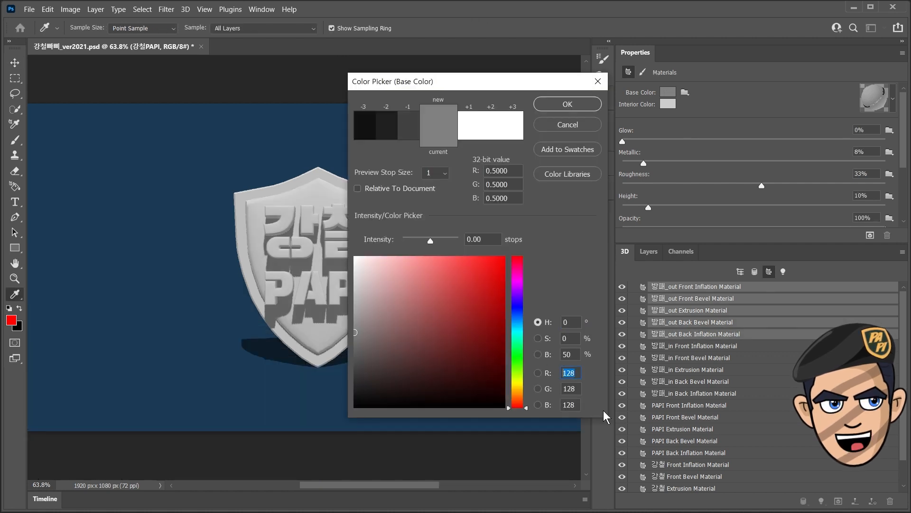
pyautogui.write('46')
pyautogui.press('Tab')
pyautogui.write('89')
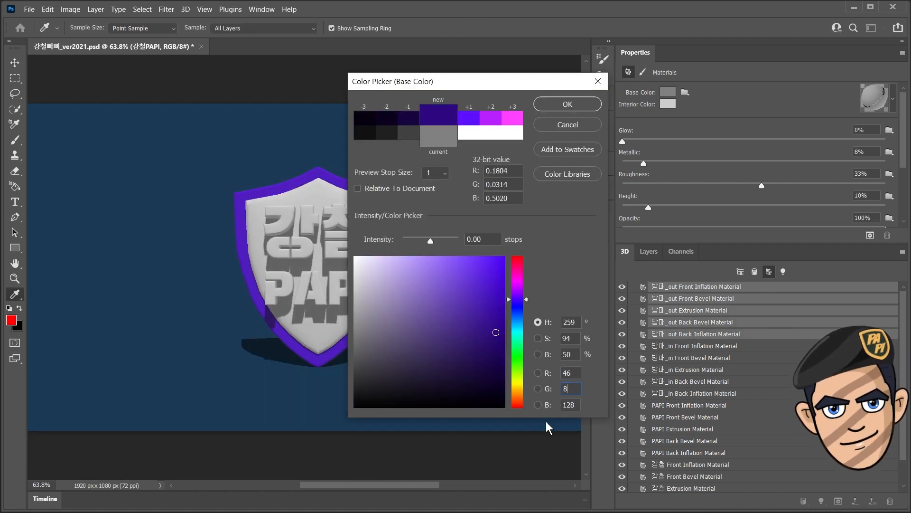
pyautogui.click(568, 104)
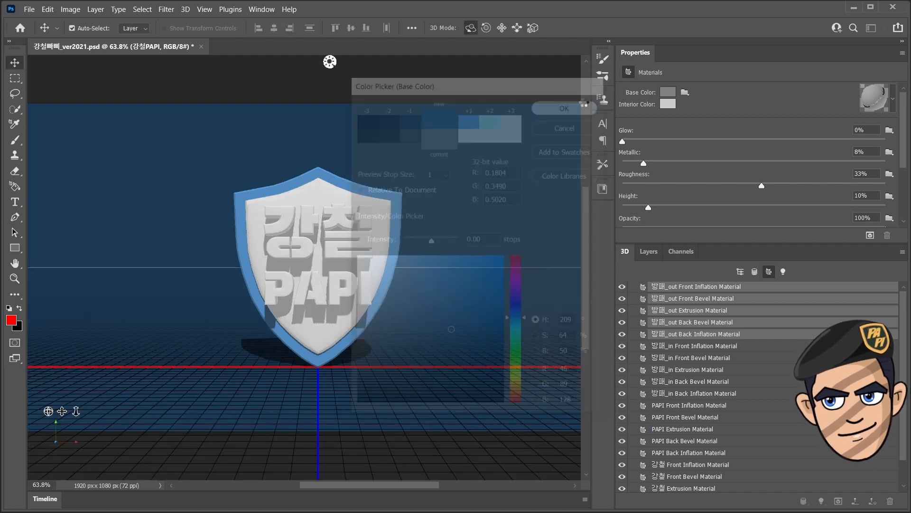
# Step: Set the base color of all five 방패_in materials to RGB 6, 29, 54
pyautogui.click(691, 346)
pyautogui.keyDown('shift'); pyautogui.click(690, 393); pyautogui.keyUp('shift')
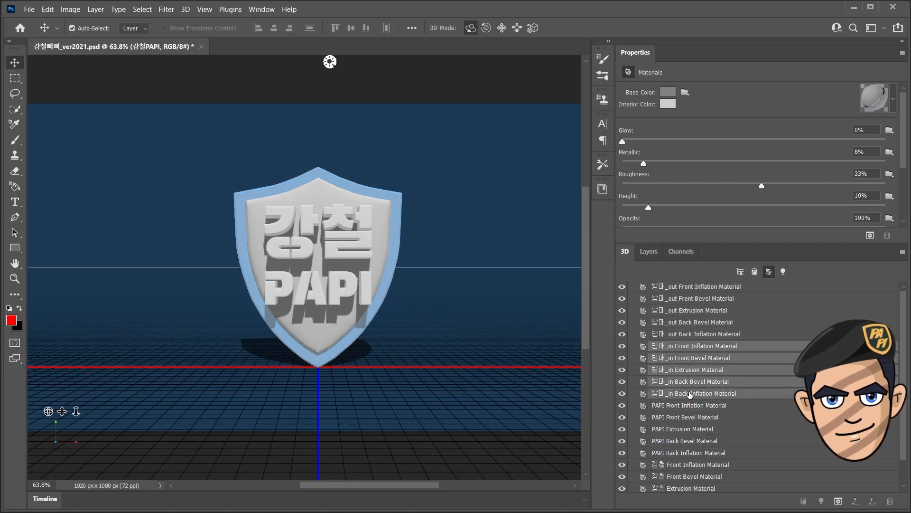
pyautogui.click(673, 96)
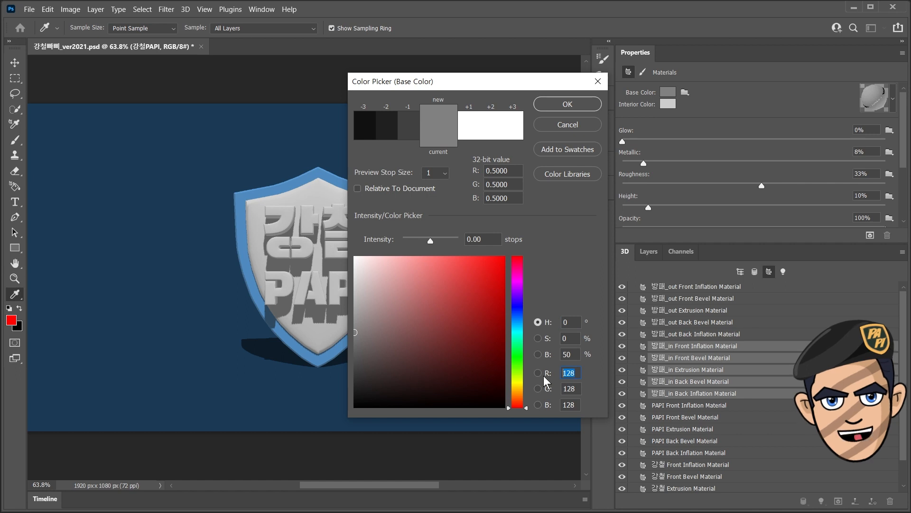
pyautogui.write('6')
pyautogui.press('Tab')
pyautogui.write('29')
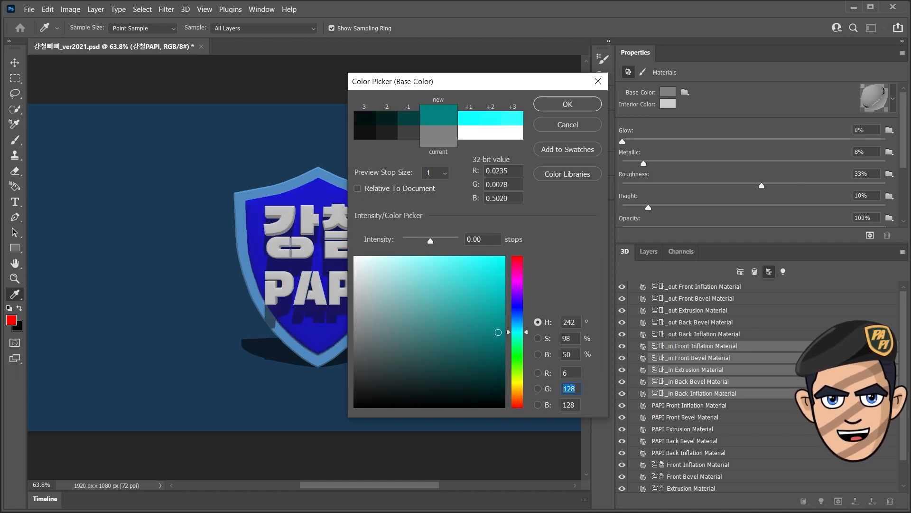
pyautogui.write('54')
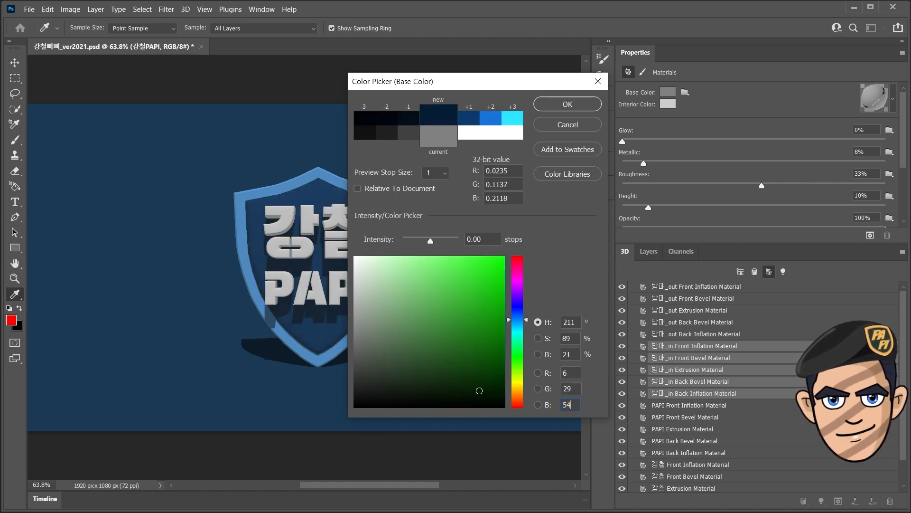
pyautogui.click(583, 103)
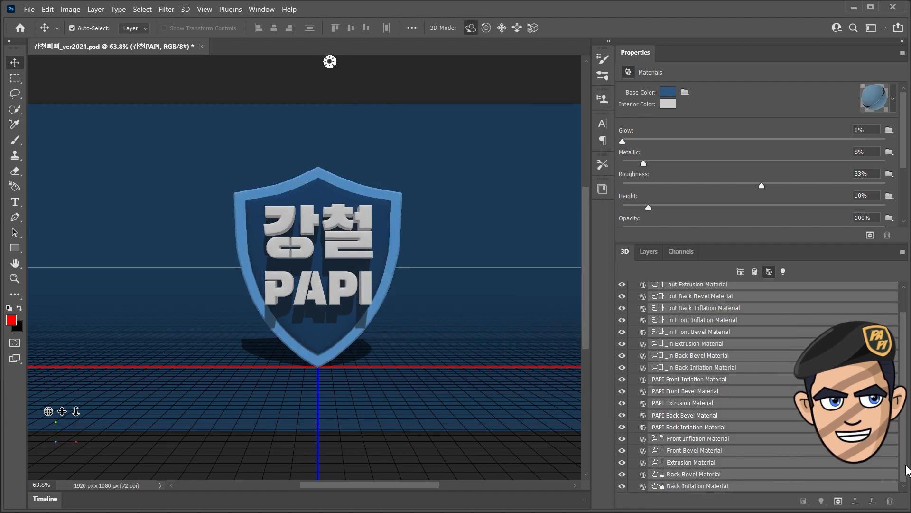
# Step: Load 01_Front Inflation.jpg as base color texture for the PAPI and 강철 front inflation materials and set their metallic value to 45%
pyautogui.click(718, 441)
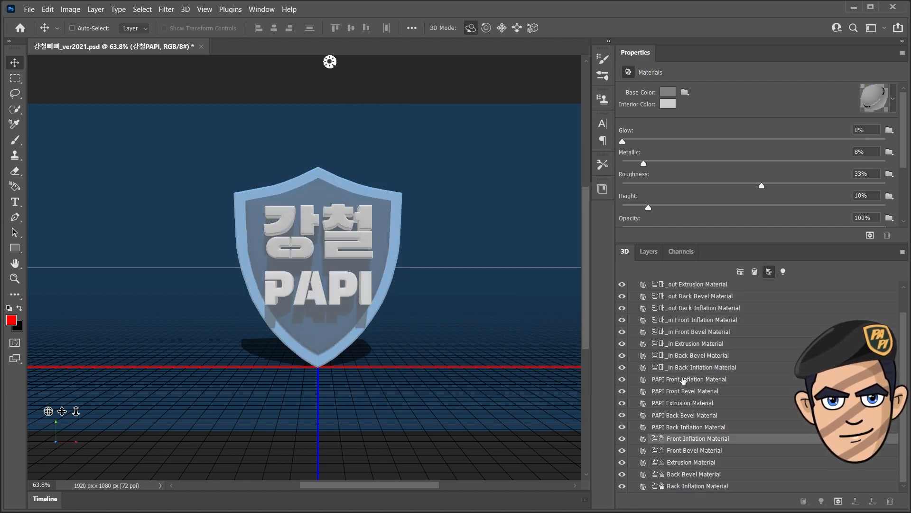
pyautogui.keyDown('ctrl'); pyautogui.click(683, 382); pyautogui.keyUp('ctrl')
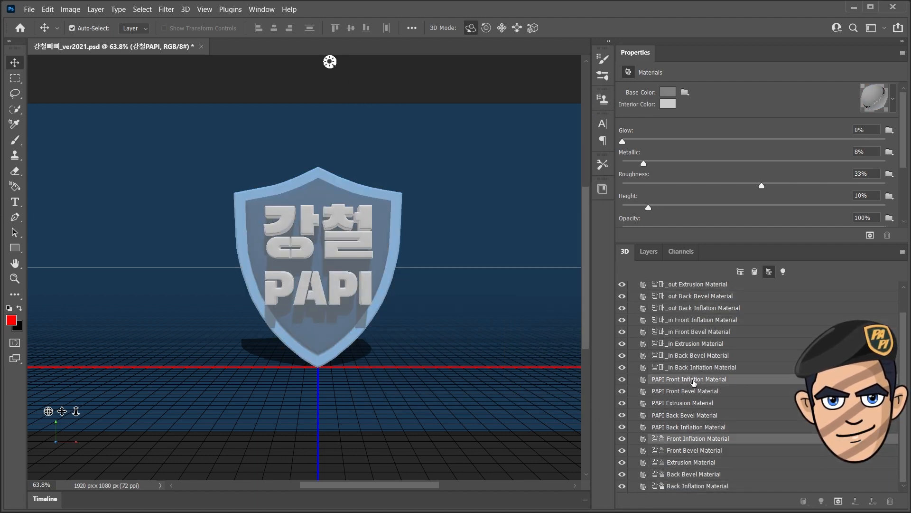
pyautogui.click(685, 92)
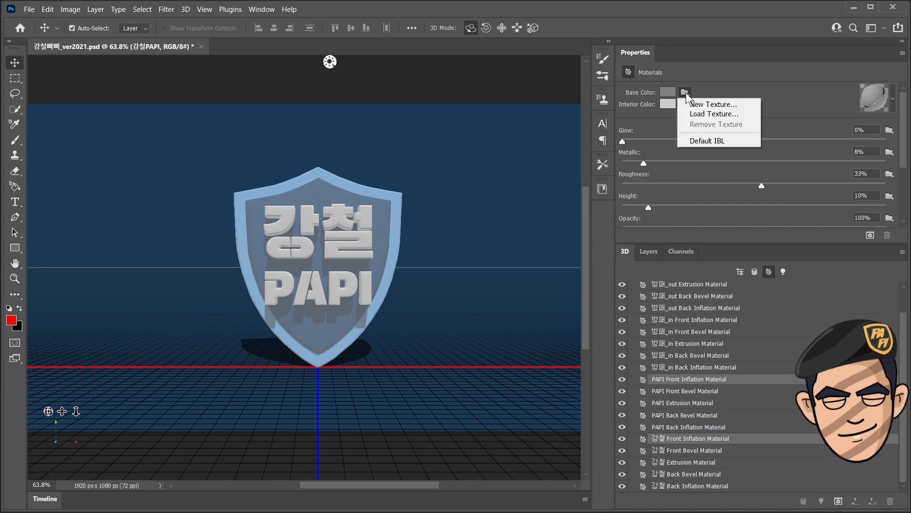
pyautogui.click(694, 112)
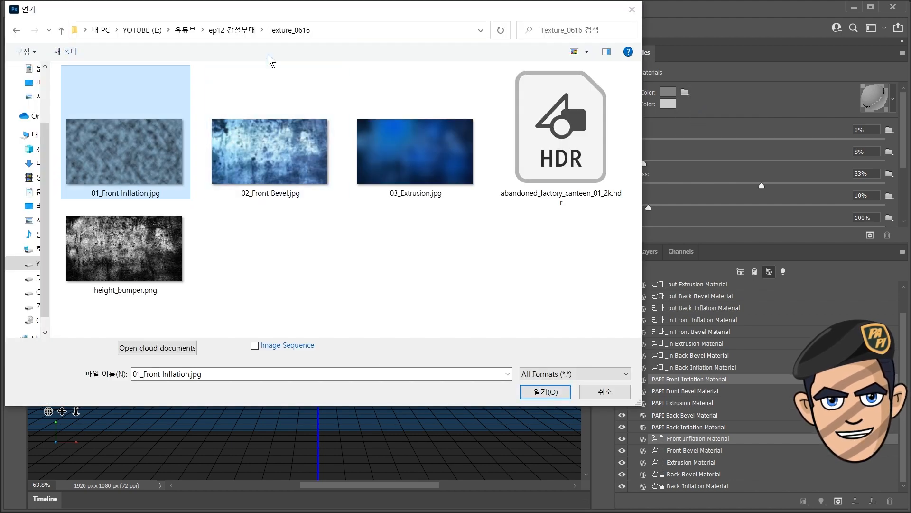
pyautogui.click(534, 390)
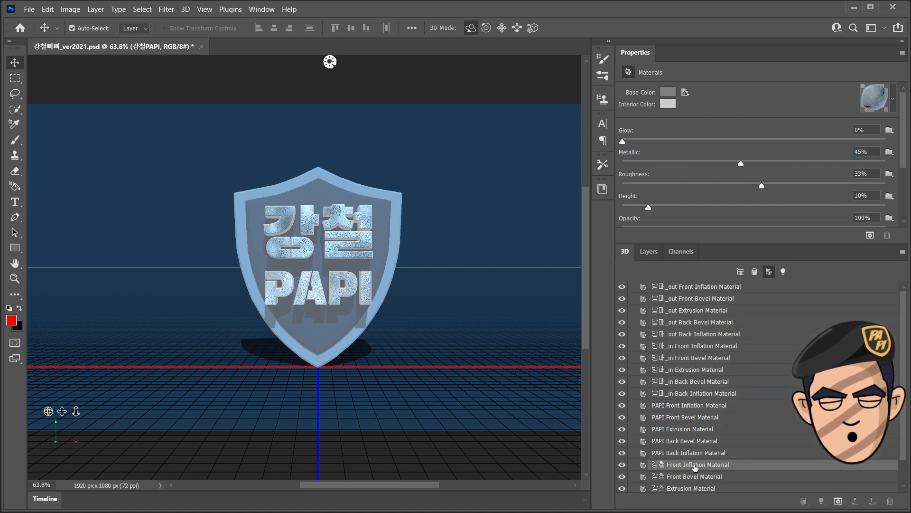
# Step: Load height_bumper.png as the height texture of the PAPI and 강철 front inflation materials
pyautogui.keyDown('ctrl'); pyautogui.click(693, 405); pyautogui.keyUp('ctrl')
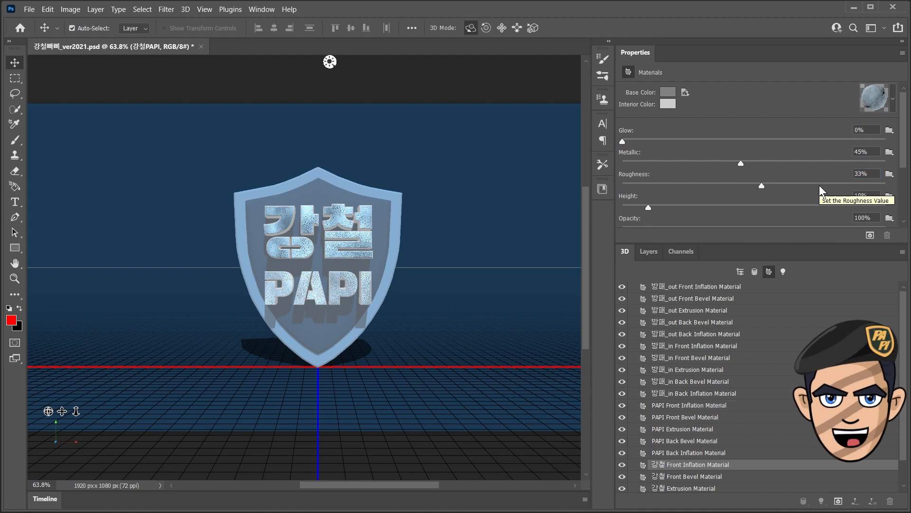
pyautogui.keyDown('ctrl'); pyautogui.click(681, 406); pyautogui.keyUp('ctrl')
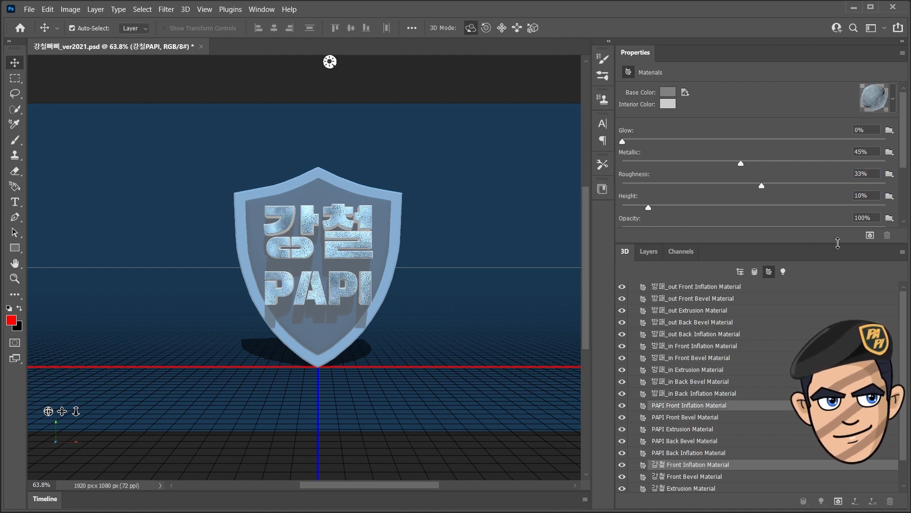
pyautogui.click(889, 195)
pyautogui.click(799, 220)
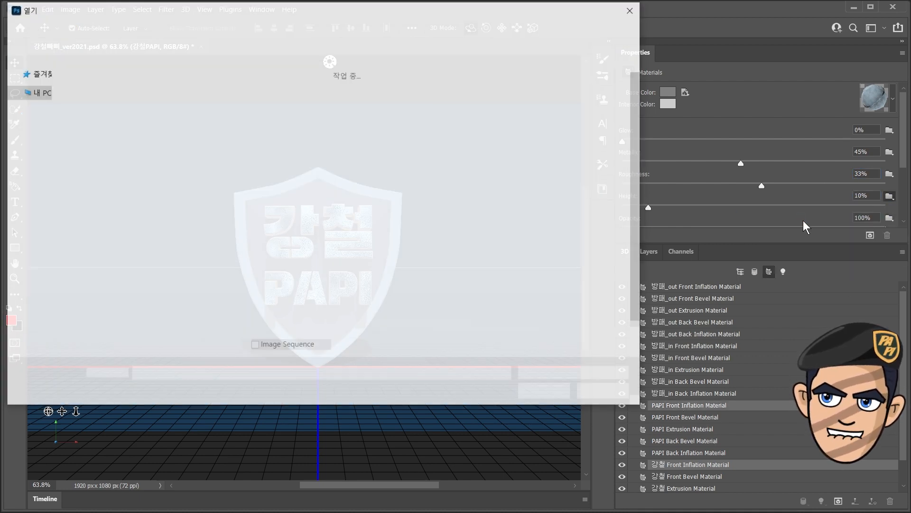
pyautogui.click(151, 299)
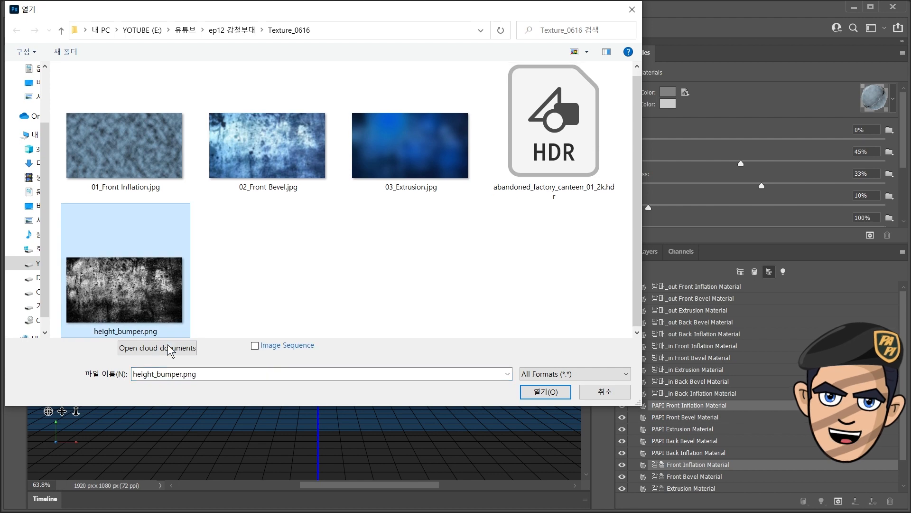
pyautogui.click(546, 392)
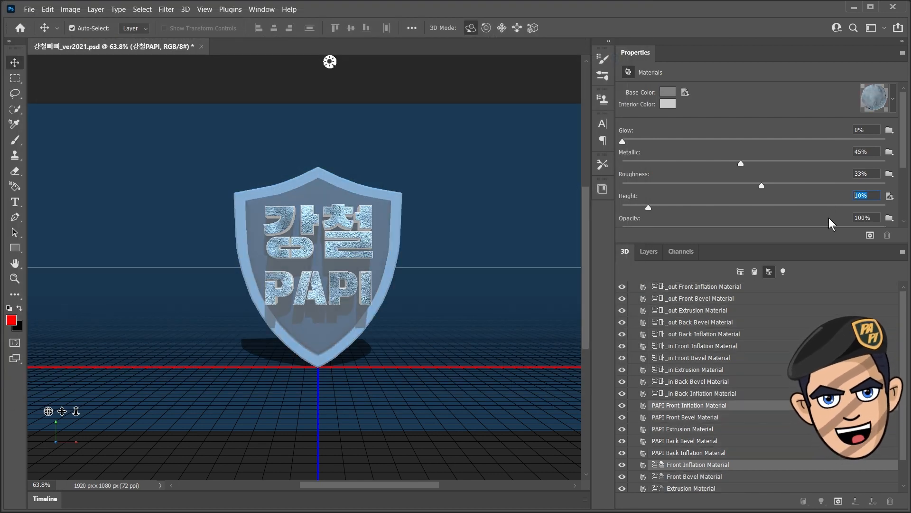
# Step: Load 02_Front Bevel.jpg as base color texture for the PAPI and 강철 front bevel materials and set their metallic value to 80%
pyautogui.click(701, 477)
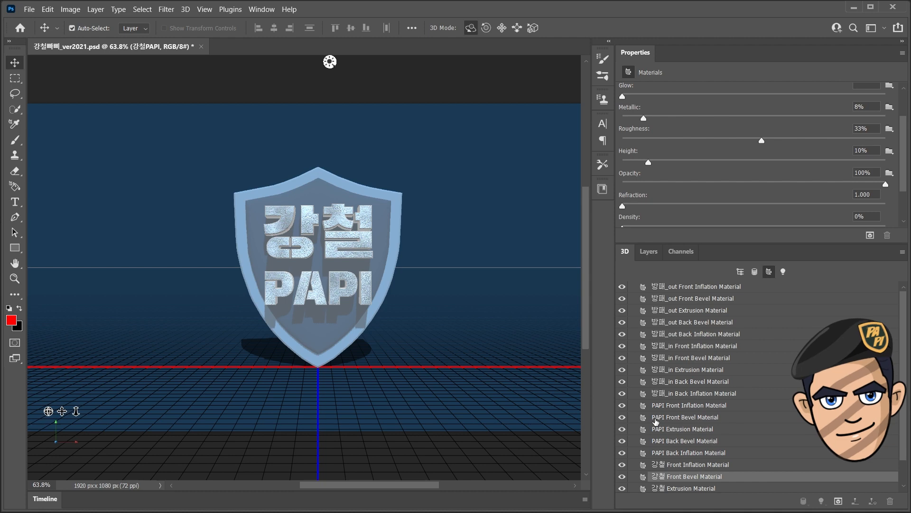
pyautogui.keyDown('ctrl'); pyautogui.click(655, 420); pyautogui.keyUp('ctrl')
pyautogui.scroll(-1, 776, 438)
pyautogui.scroll(2, 759, 142)
pyautogui.click(685, 92)
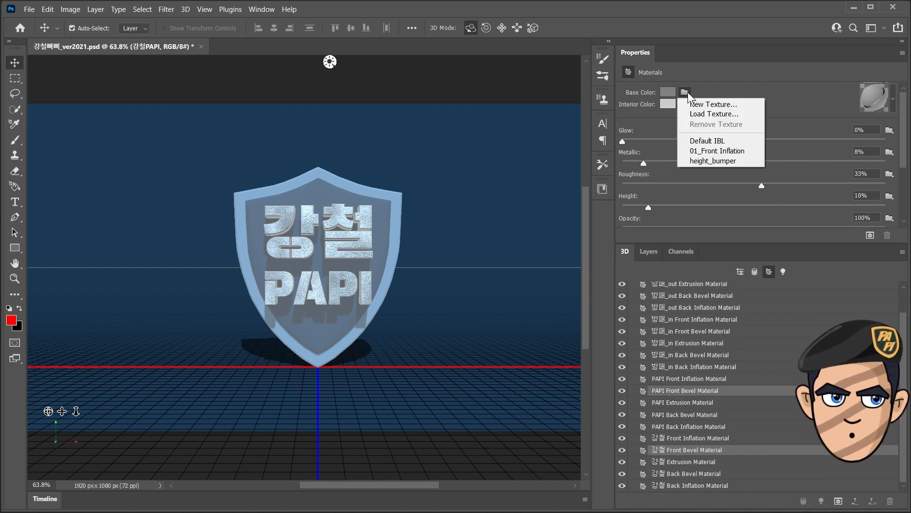
pyautogui.click(693, 117)
pyautogui.click(283, 166)
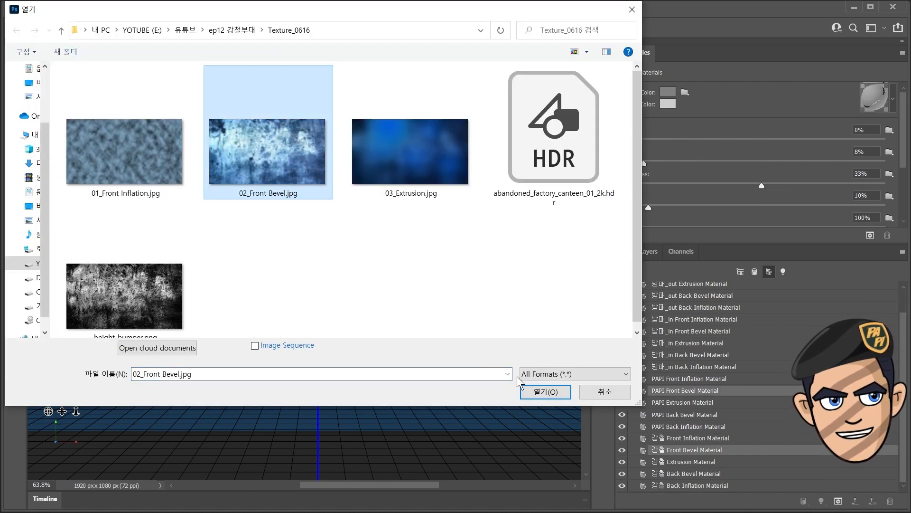
pyautogui.click(546, 391)
pyautogui.click(867, 152)
pyautogui.write('80')
pyautogui.press('Tab')
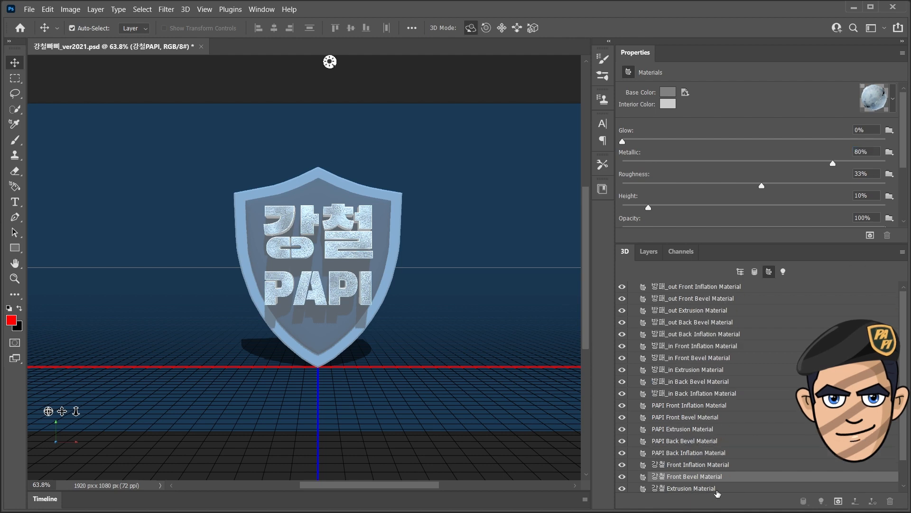
# Step: Load 03_Extrusion.jpg as base color texture for the PAPI and 강철 extrusion materials, with metallic 80% and roughness 25%
pyautogui.click(716, 490)
pyautogui.keyDown('ctrl'); pyautogui.click(716, 407); pyautogui.keyUp('ctrl')
pyautogui.click(685, 92)
pyautogui.click(693, 112)
pyautogui.click(426, 161)
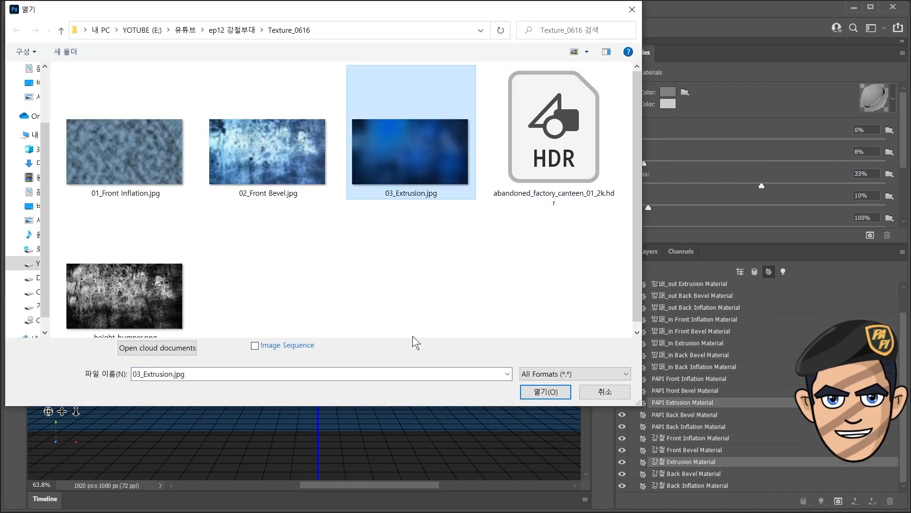
pyautogui.click(546, 391)
pyautogui.click(865, 152)
pyautogui.write('80')
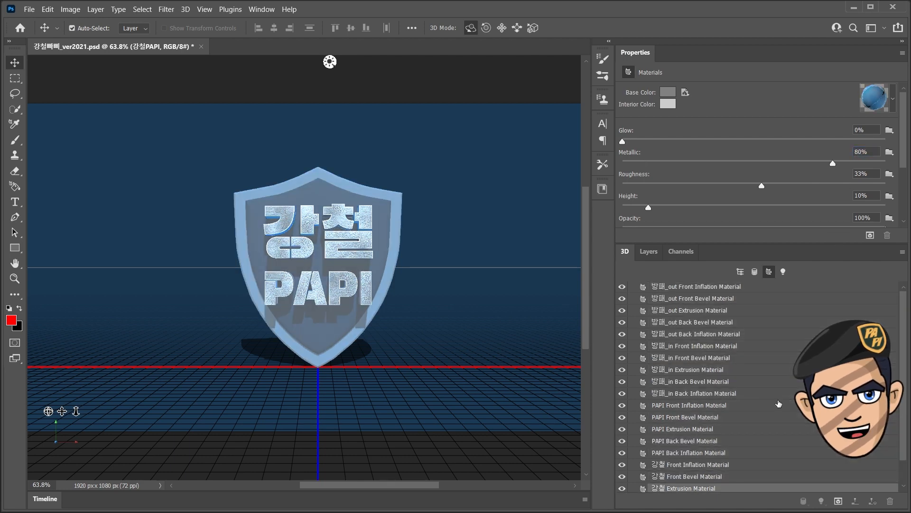
pyautogui.press('Tab')
pyautogui.write('25')
pyautogui.press('Return')
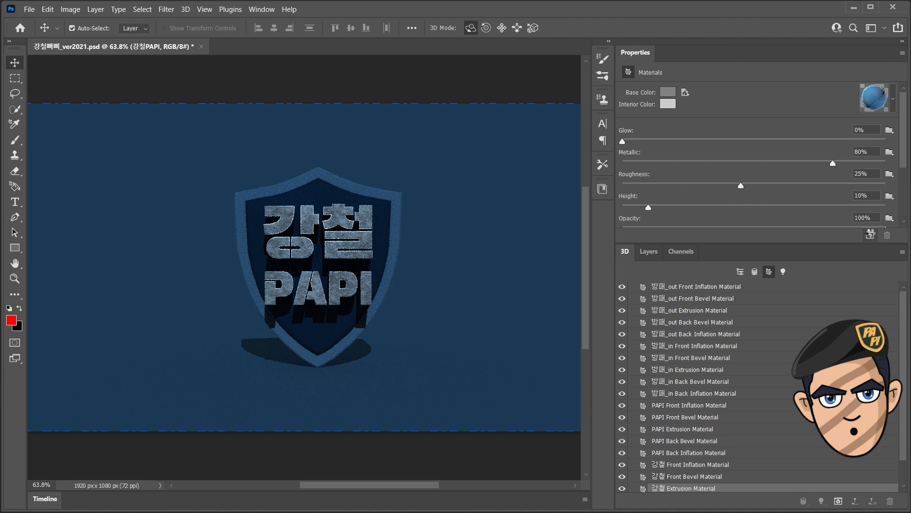
# Step: Stop the test render and orbit the camera around the textured logo, ending on the Default view
pyautogui.press('Escape')
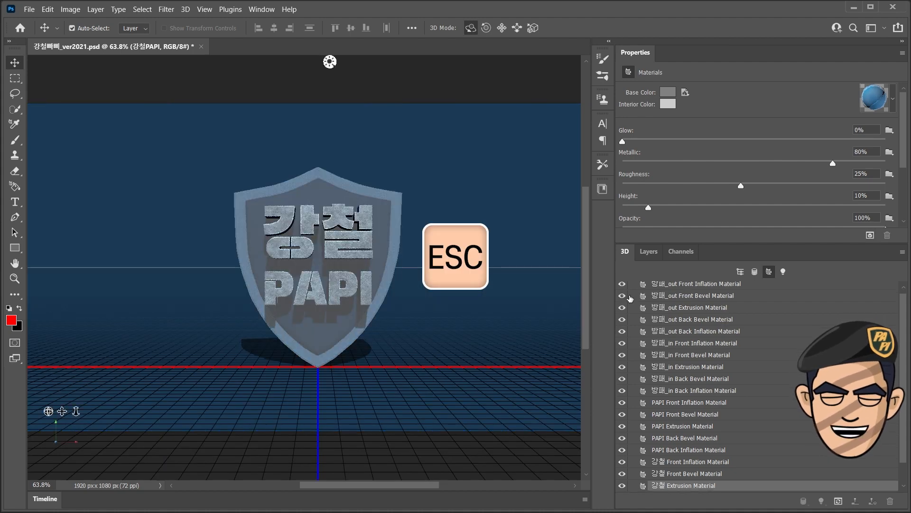
pyautogui.click(741, 272)
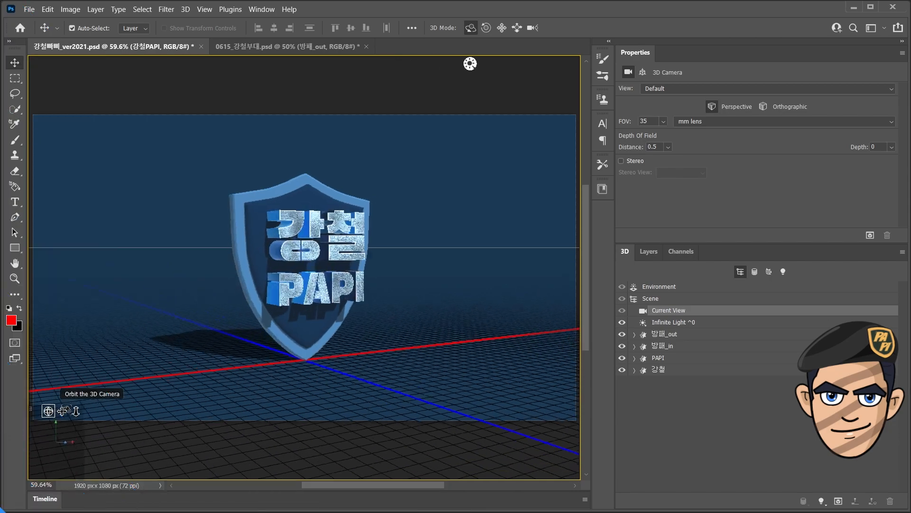
pyautogui.moveTo(48, 411); pyautogui.dragTo(236, 412)
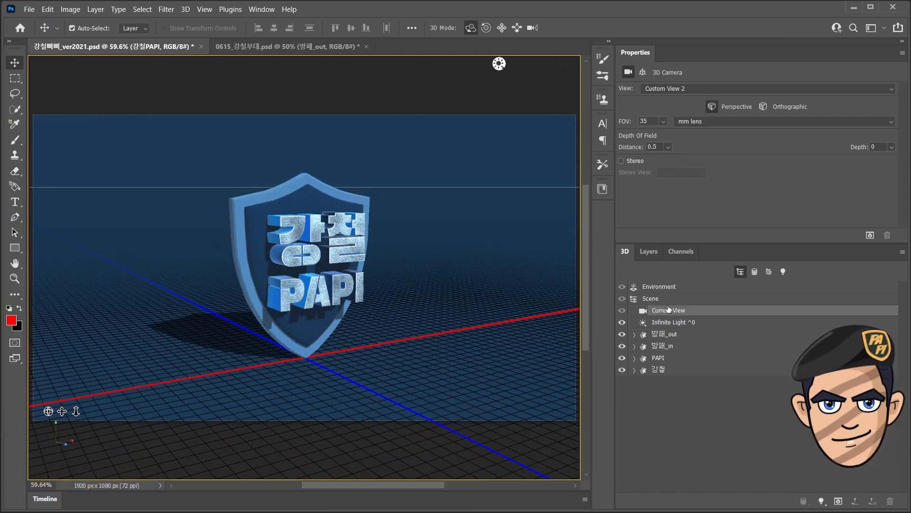
pyautogui.click(696, 90)
pyautogui.click(696, 97)
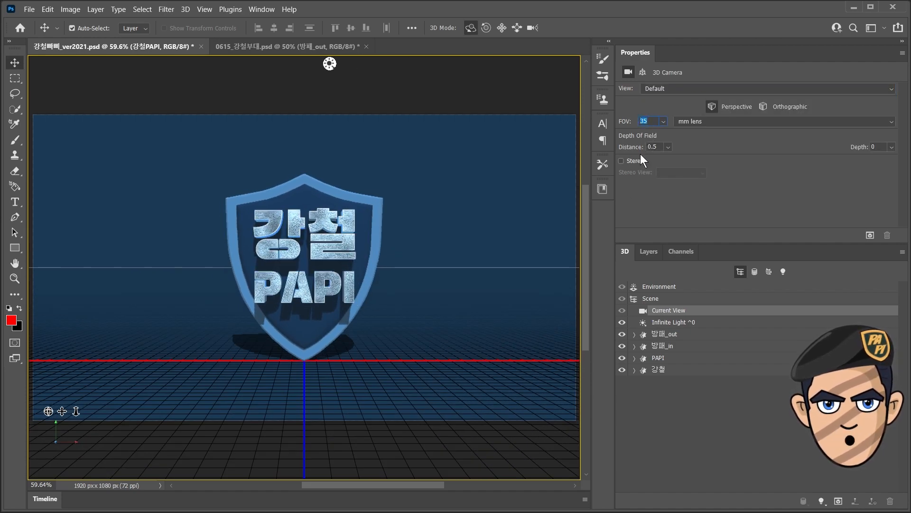
# Step: Set the 3D camera to a 16 mm lens, position X 0, Y 430, Z 930, and X rotation 5°
pyautogui.write('16')
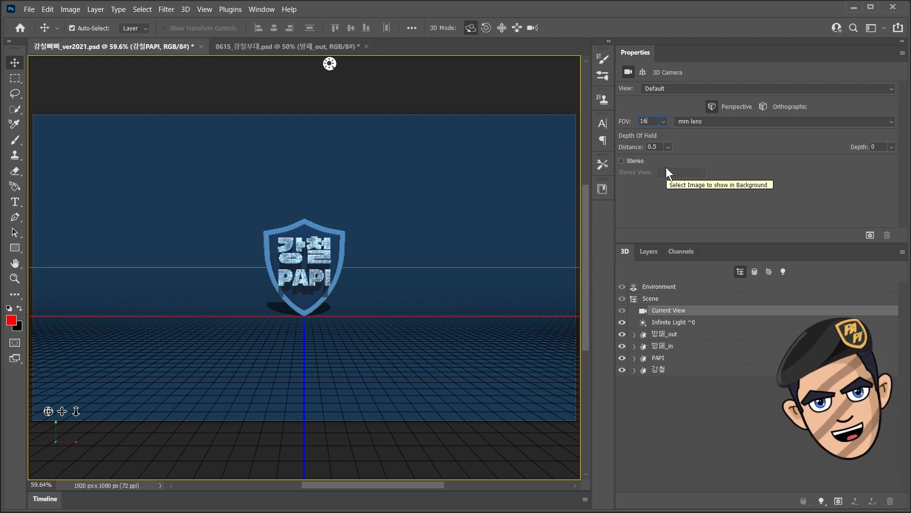
pyautogui.click(642, 73)
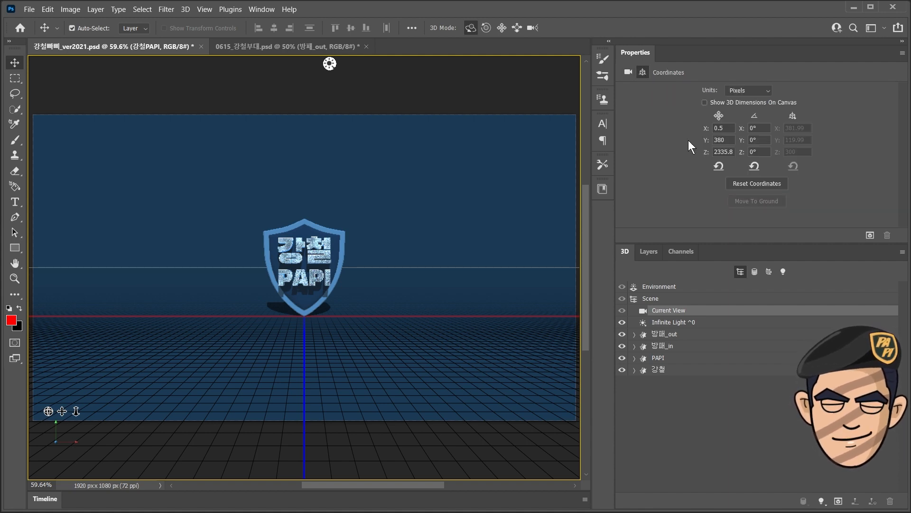
pyautogui.write('0')
pyautogui.press('Tab')
pyautogui.write('430')
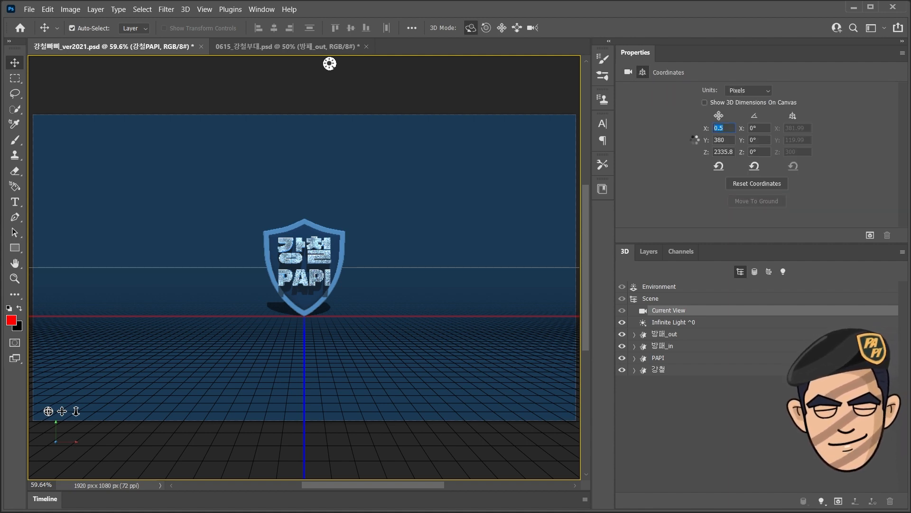
pyautogui.press('Tab')
pyautogui.write('930')
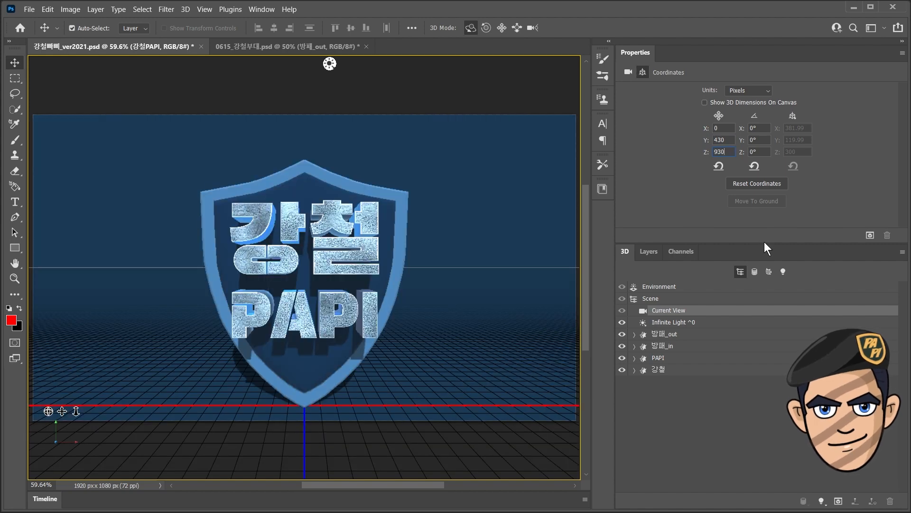
pyautogui.click(759, 128)
pyautogui.write('5')
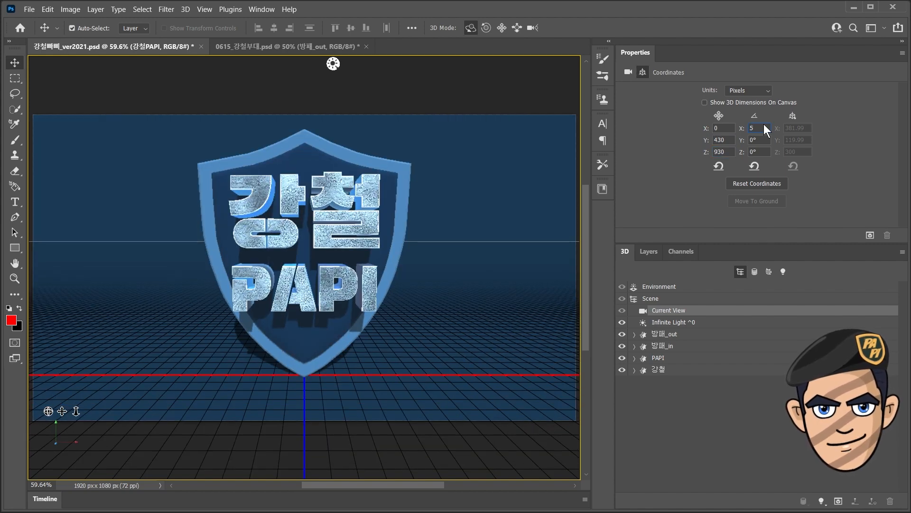
# Step: Save the current camera view as a new 3D view named cam_papi
pyautogui.click(628, 71)
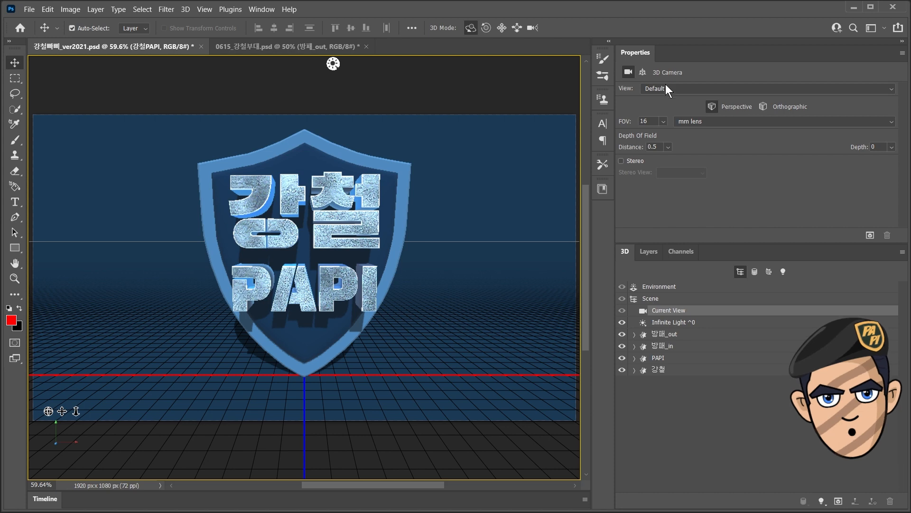
pyautogui.click(665, 89)
pyautogui.click(664, 186)
pyautogui.moveTo(440, 171); pyautogui.dragTo(419, 171)
pyautogui.moveTo(419, 171); pyautogui.dragTo(349, 175)
pyautogui.write('cam_papi')
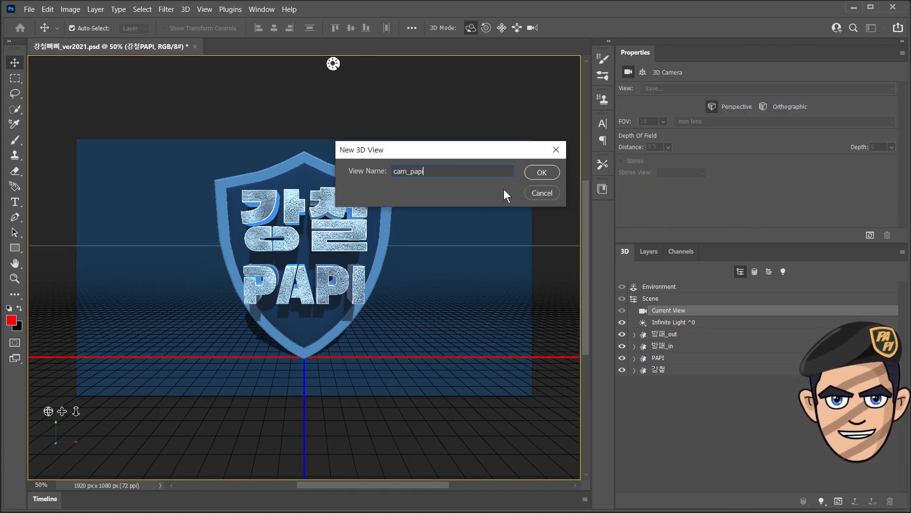
pyautogui.click(541, 172)
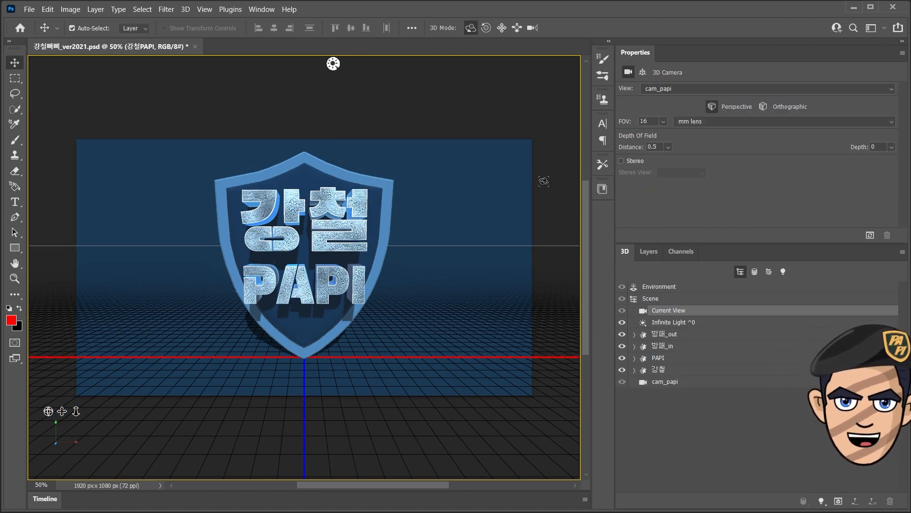
# Step: Move the 강철 text slightly down and the PAPI text about 7 px up along the Y axis
pyautogui.click(658, 369)
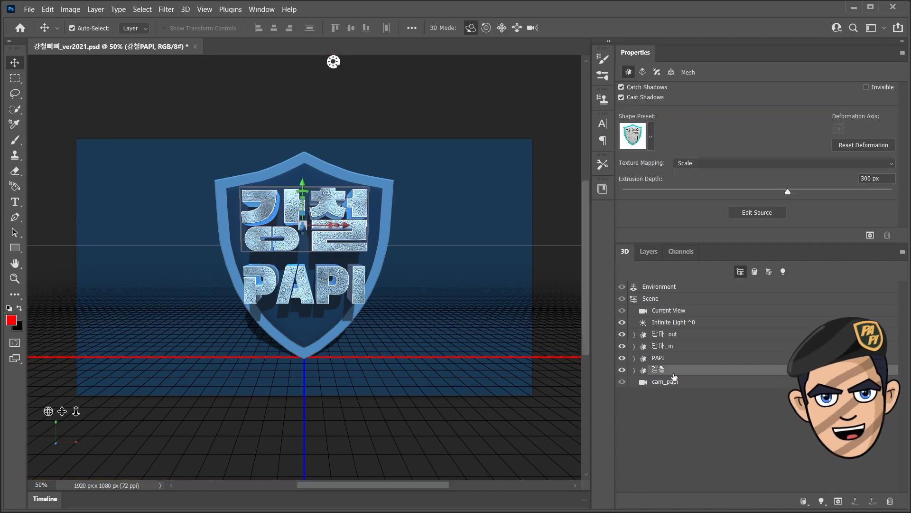
pyautogui.moveTo(306, 179); pyautogui.dragTo(306, 186)
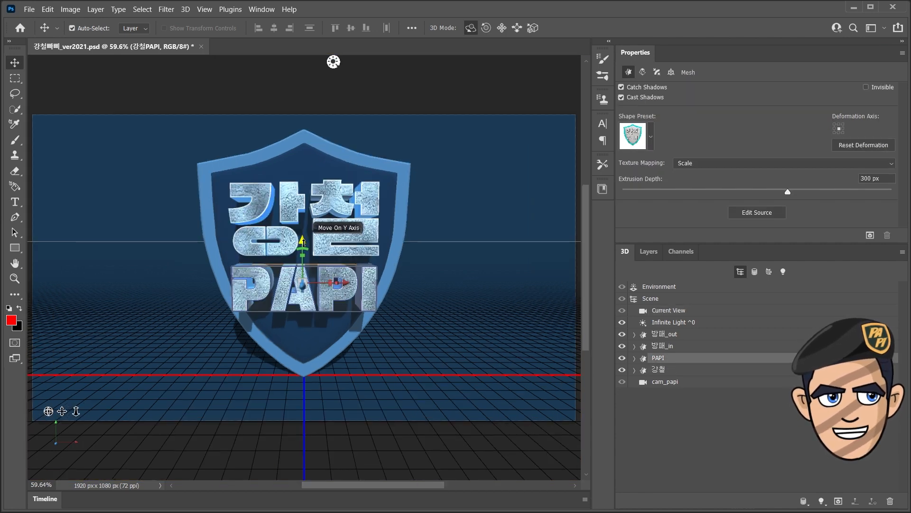
pyautogui.moveTo(304, 243); pyautogui.dragTo(304, 243)
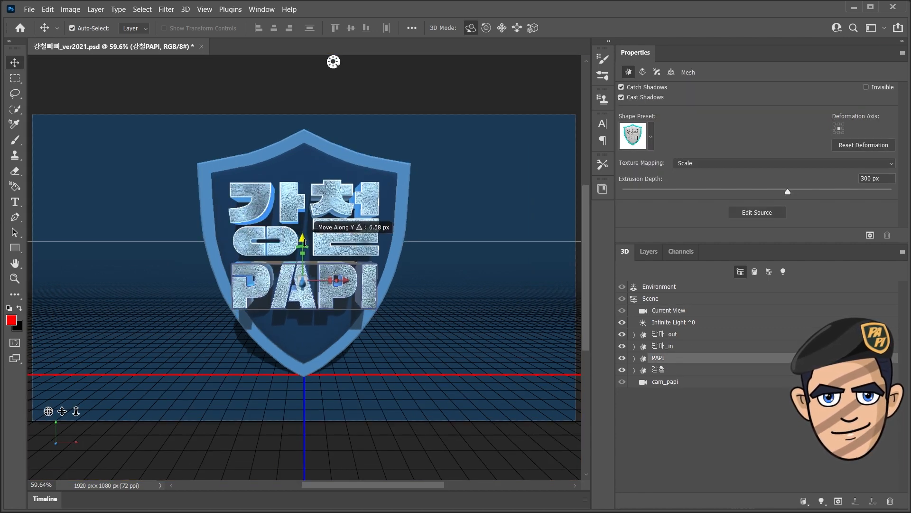
# Step: Orbit around the logo to check it, restore the cam_papi view and save the document
pyautogui.moveTo(49, 411)
pyautogui.mouseDown()
pyautogui.moveTo(121, 397)
pyautogui.moveTo(97, 415)
pyautogui.moveTo(57, 415)
pyautogui.mouseUp()
pyautogui.click(665, 381)
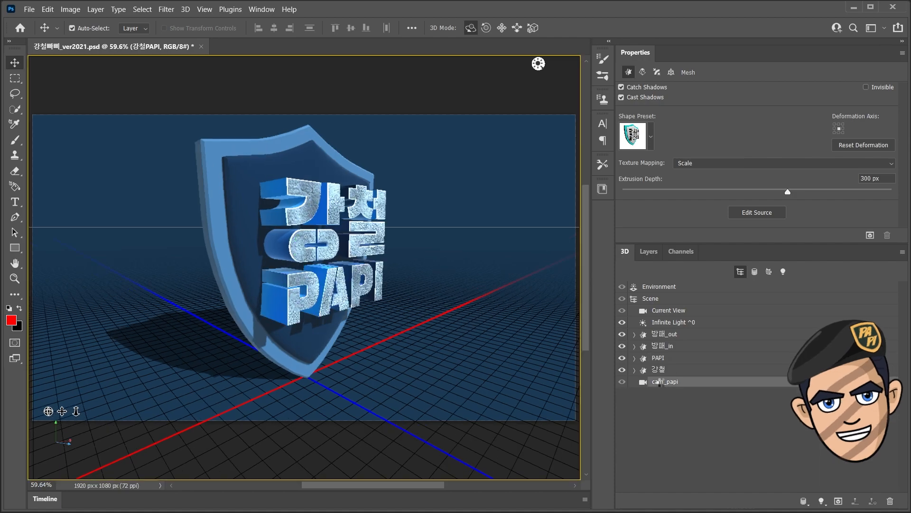
pyautogui.click(669, 310)
pyautogui.click(29, 9)
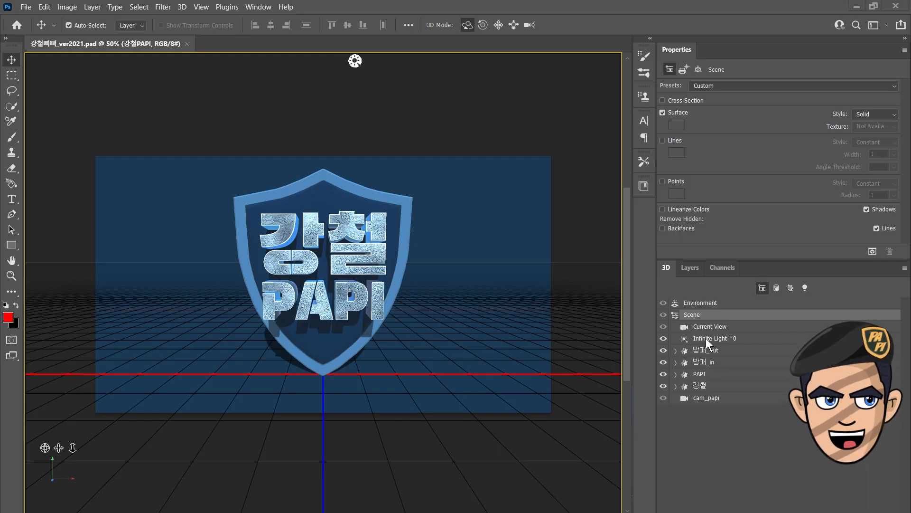
# Step: Apply the 3D Print Preview Lighting preset to the scene's infinite light
pyautogui.click(707, 338)
pyautogui.click(756, 86)
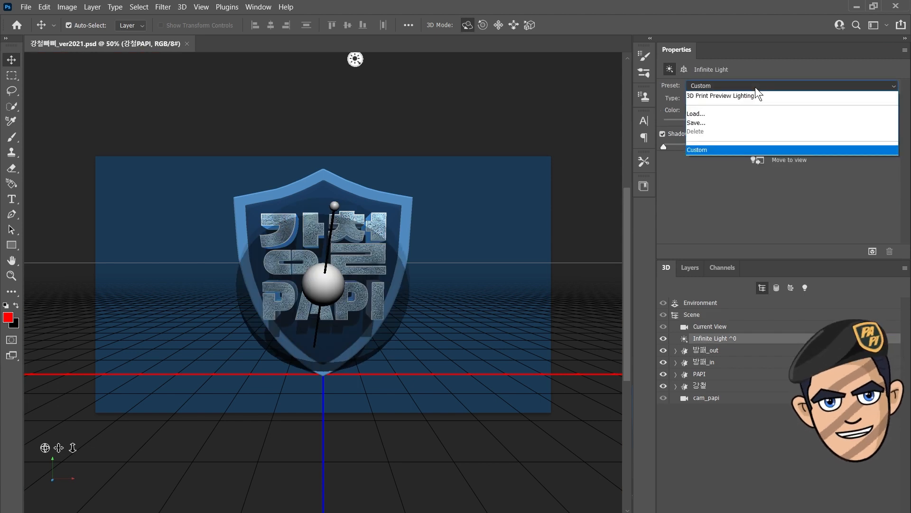
pyautogui.click(755, 96)
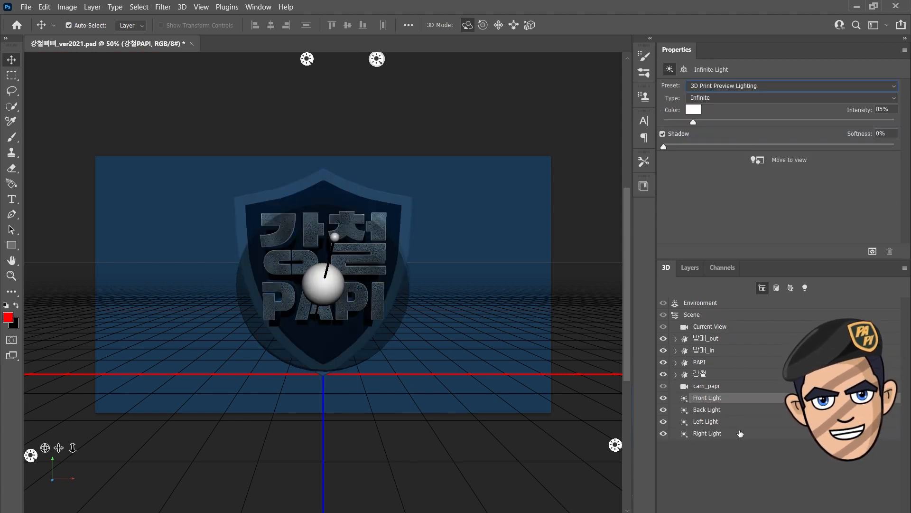
# Step: Rename Front Light to Key Light and Left Light to Fill Light
pyautogui.doubleClick(707, 398)
pyautogui.moveTo(707, 398); pyautogui.dragTo(679, 398)
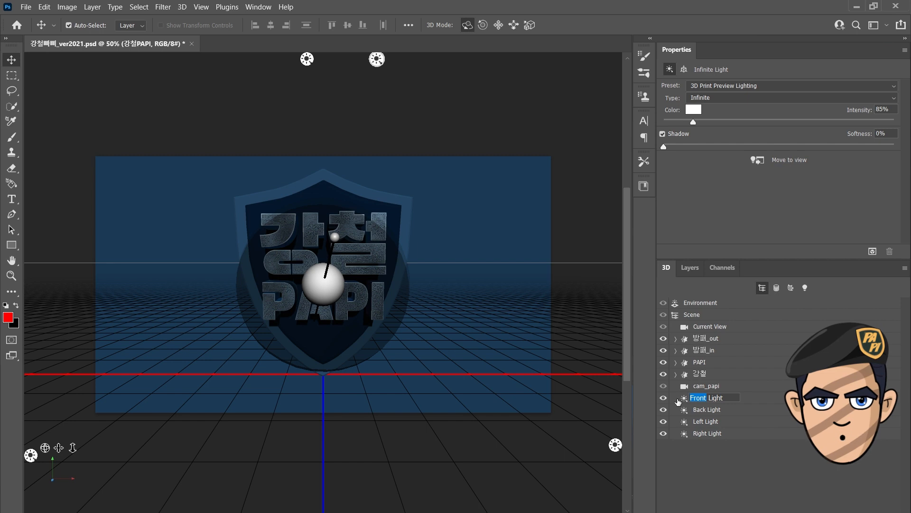
pyautogui.write('Key')
pyautogui.press('Return')
pyautogui.click(703, 409)
pyautogui.click(701, 422)
pyautogui.doubleClick(706, 422)
pyautogui.moveTo(706, 421); pyautogui.dragTo(691, 422)
pyautogui.write('Fil')
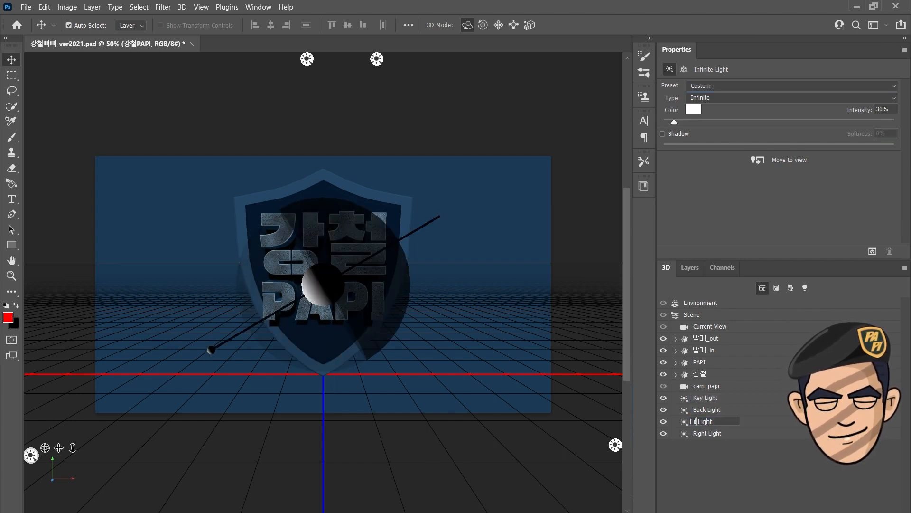
pyautogui.write('l')
pyautogui.press('Return')
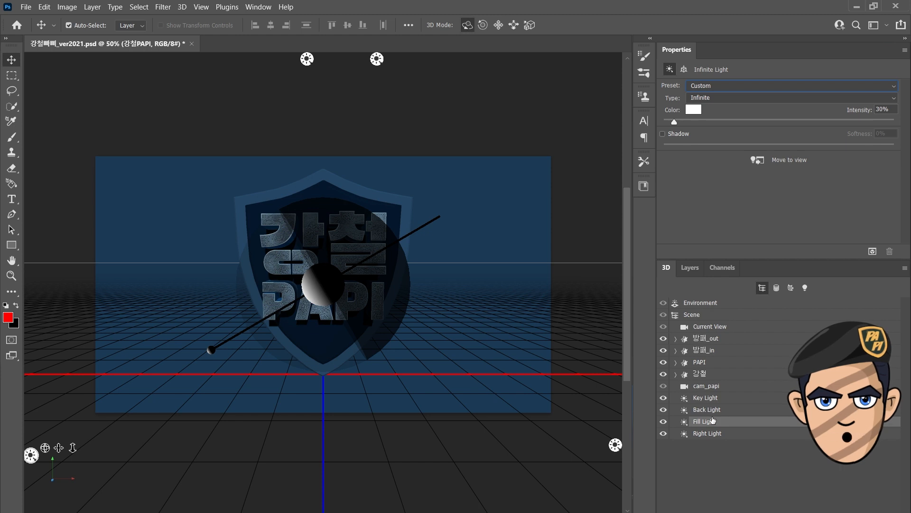
# Step: Set the Key Light to 75% intensity with 100% shadow softness, and the Back Light to 60% intensity
pyautogui.click(728, 398)
pyautogui.write('10')
pyautogui.press('Return')
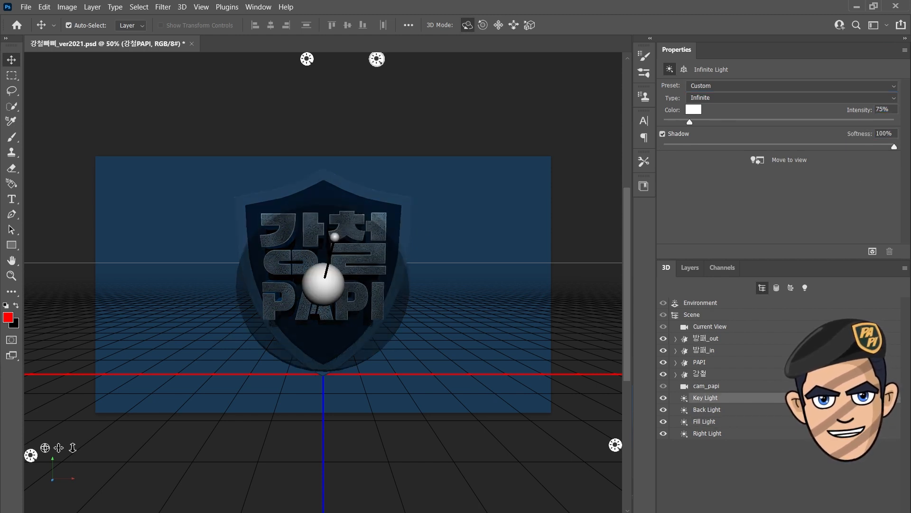
pyautogui.click(714, 410)
pyautogui.click(882, 110)
pyautogui.write('60')
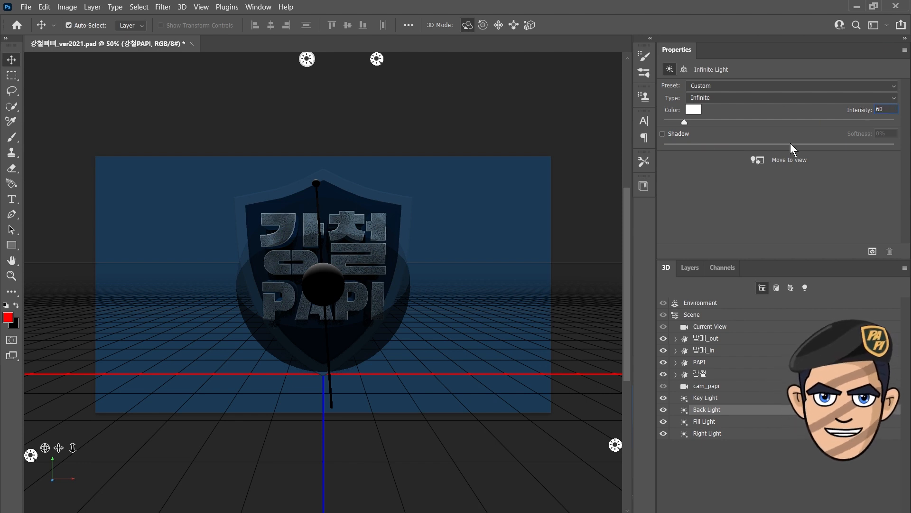
# Step: Turn on shadows for the Right, Fill and Back lights; set Fill Light to 40% intensity and 100% softness, Right Light to 35% intensity
pyautogui.click(708, 433)
pyautogui.click(882, 109)
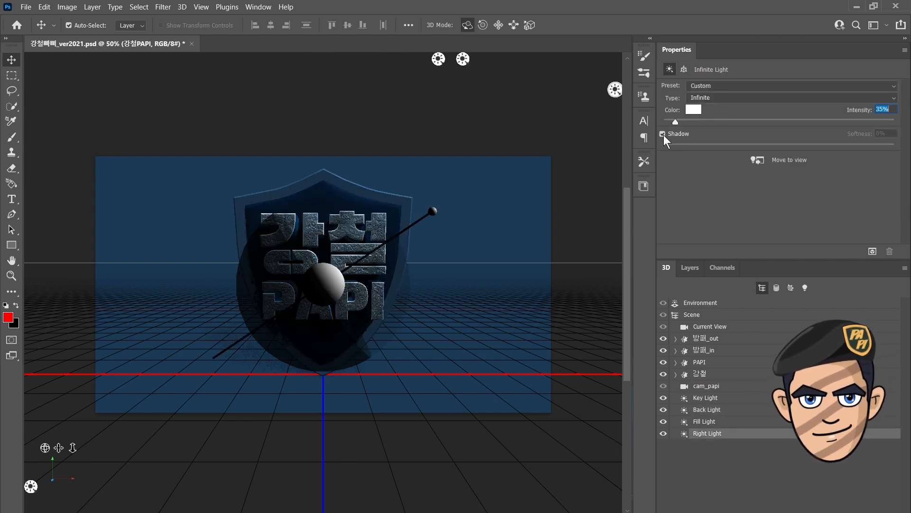
pyautogui.click(701, 421)
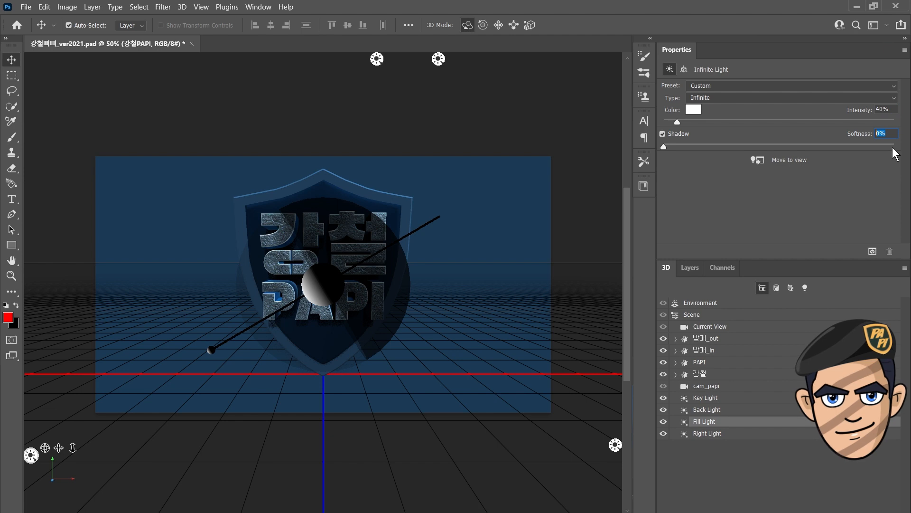
pyautogui.click(662, 134)
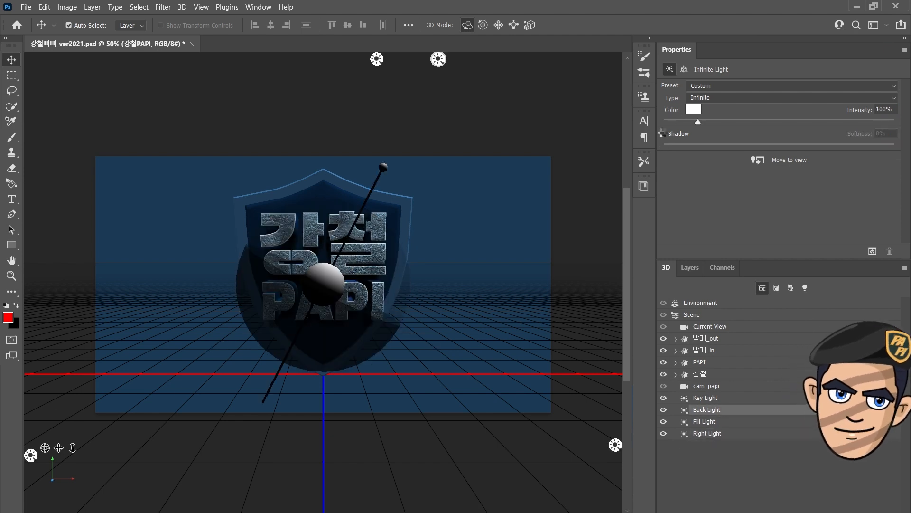
pyautogui.write('50')
pyautogui.click(708, 422)
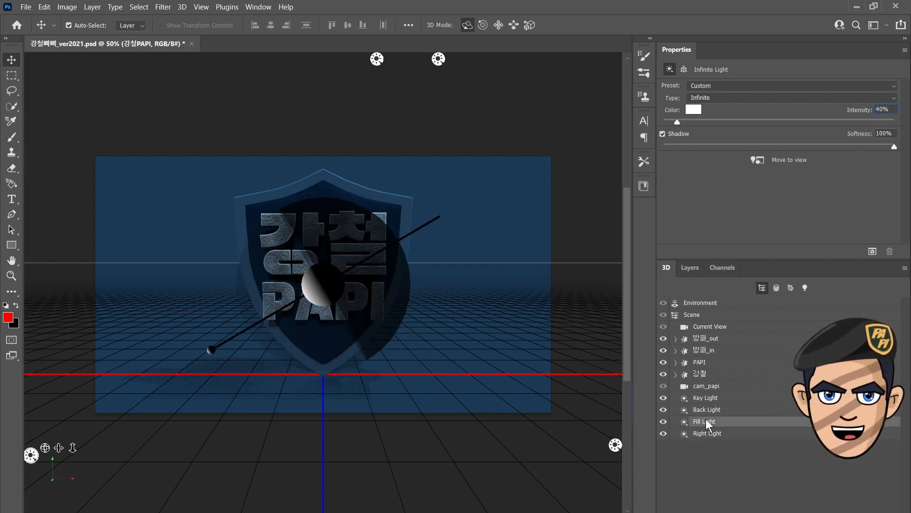
pyautogui.click(706, 435)
pyautogui.click(866, 112)
pyautogui.write('35')
# Step: Set the Key Light's rotation to X 47°, Y 9°, Z 21°
pyautogui.click(704, 399)
pyautogui.click(707, 409)
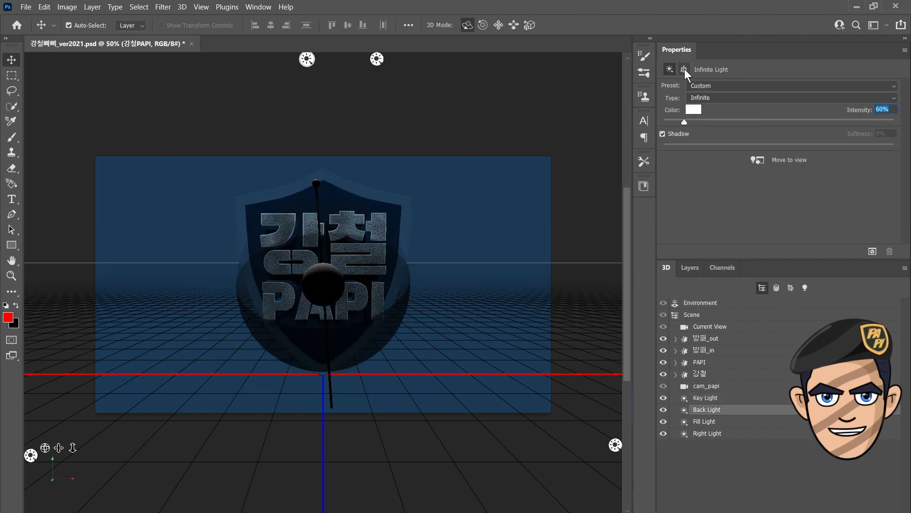
pyautogui.click(684, 69)
pyautogui.click(706, 398)
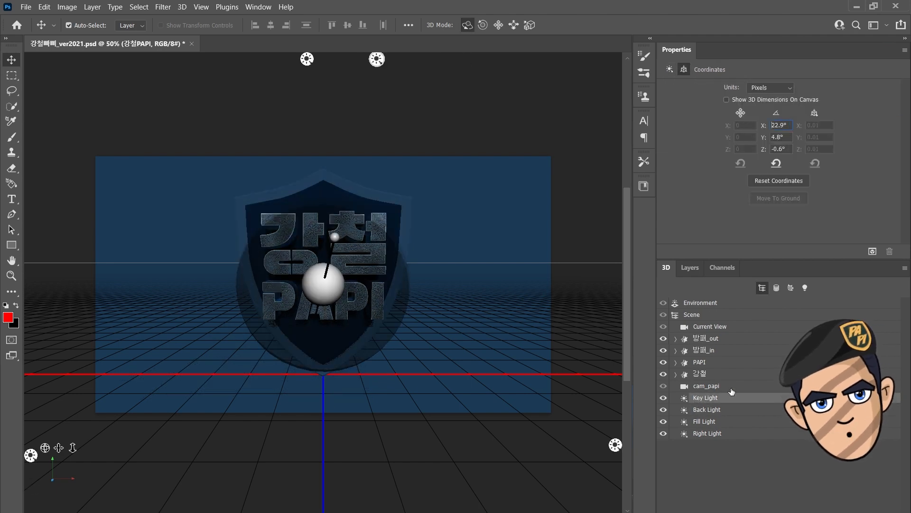
pyautogui.write('47')
pyautogui.press('Tab')
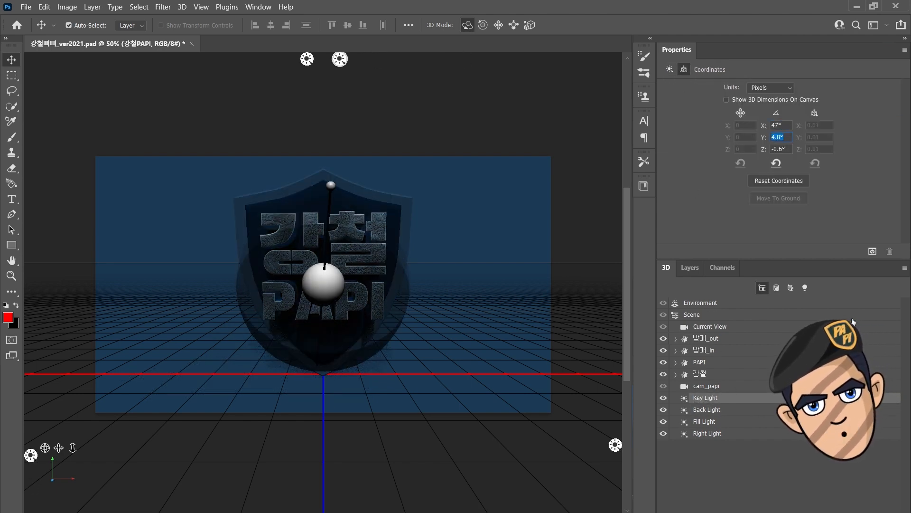
pyautogui.write('9')
pyautogui.press('Tab')
pyautogui.write('21')
# Step: Set the Back Light's rotation to X 90°, Y 28°, Z 27°
pyautogui.click(707, 412)
pyautogui.click(764, 128)
pyautogui.write('90')
pyautogui.press('Tab')
pyautogui.write('28')
pyautogui.press('Tab')
pyautogui.write('27')
# Step: Adjust the Fill Light's rotation angles, with X at -29° and Y at -82°
pyautogui.click(719, 423)
pyautogui.click(766, 126)
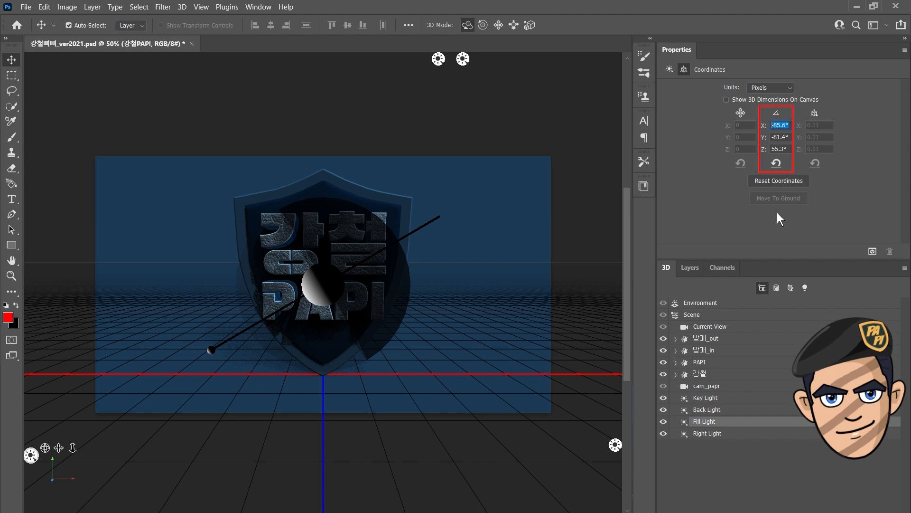
pyautogui.write('-29')
pyautogui.press('Tab')
pyautogui.write('-82')
pyautogui.press('Return')
# Step: Set the Right Light's rotation to X -88°, Y -22°, Z -98°
pyautogui.click(707, 433)
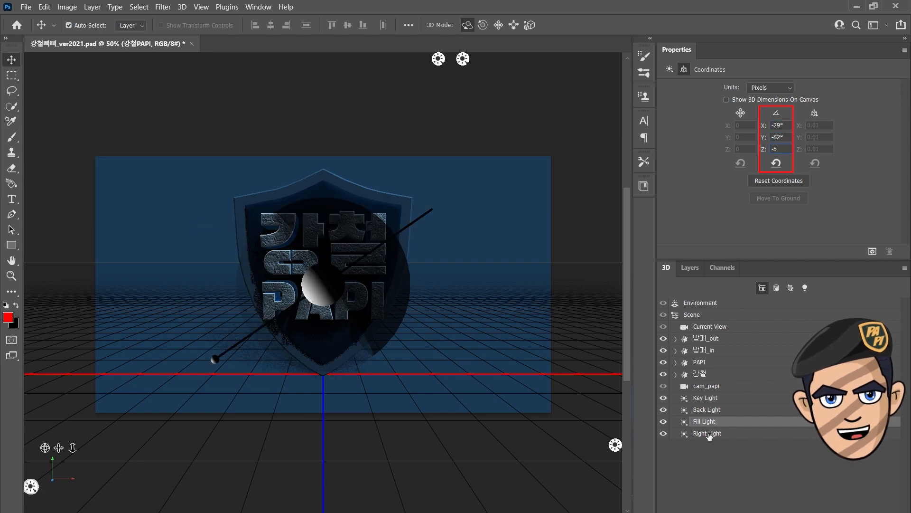
pyautogui.write('-88')
pyautogui.press('Tab')
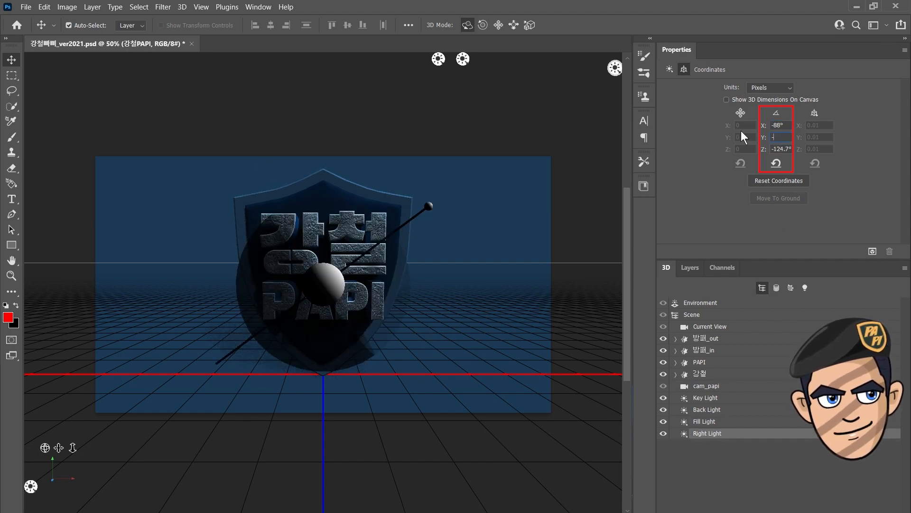
pyautogui.write('-22')
pyautogui.press('Tab')
pyautogui.write('-98')
# Step: Check the rotation angles of all four lights and set the Right Light to X -88°, Y -22°, Z -56°
pyautogui.click(702, 398)
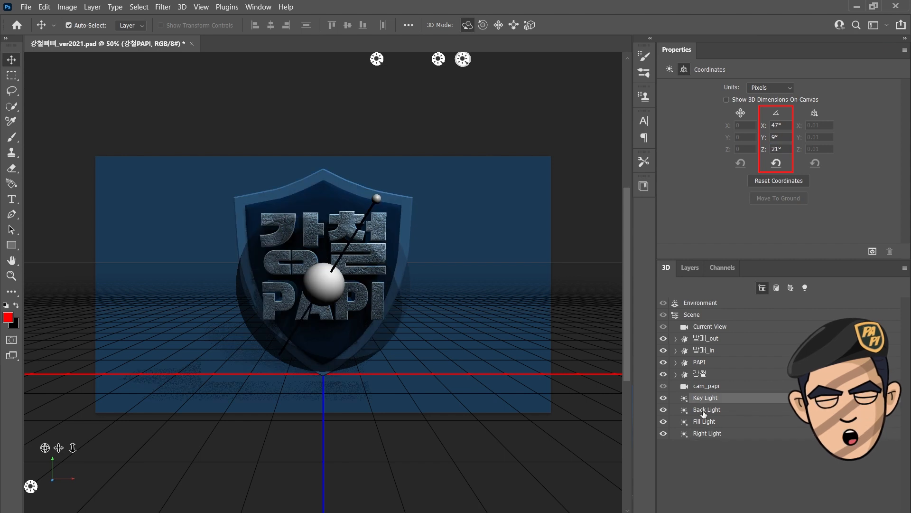
pyautogui.click(703, 410)
pyautogui.click(703, 422)
pyautogui.click(702, 434)
pyautogui.moveTo(788, 126); pyautogui.dragTo(759, 124)
pyautogui.write('-88')
pyautogui.press('Tab')
pyautogui.write('-22')
pyautogui.press('Tab')
pyautogui.write('-56')
pyautogui.press('Return')
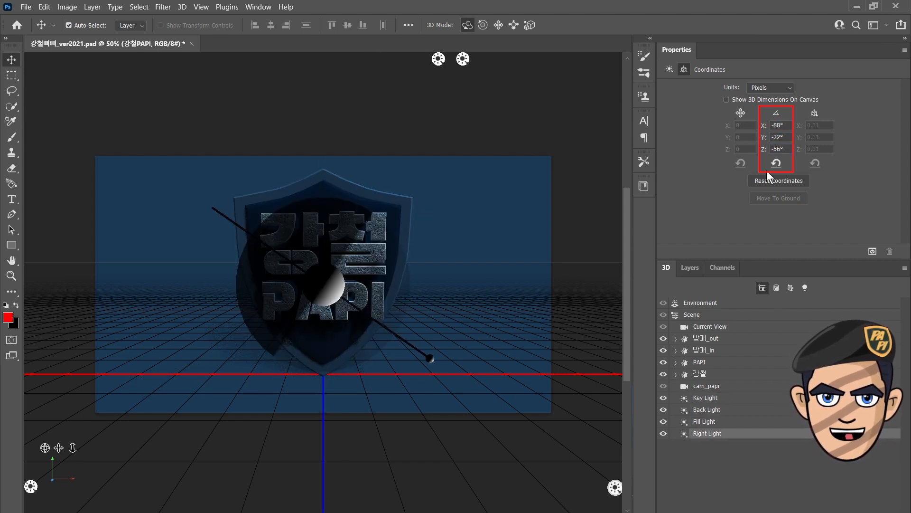
# Step: Review the lights' rotation angles, run a test render of the lit logo and stop it
pyautogui.click(703, 422)
pyautogui.click(703, 410)
pyautogui.click(702, 398)
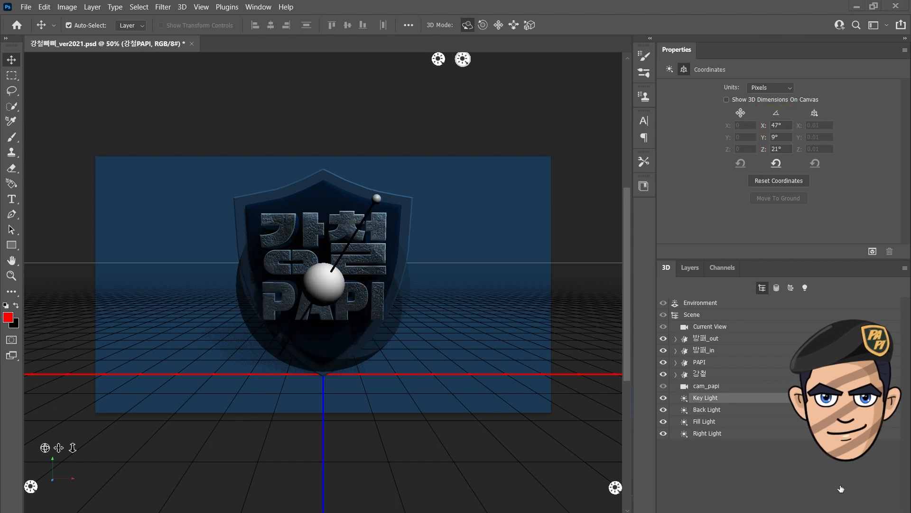
pyautogui.click(873, 252)
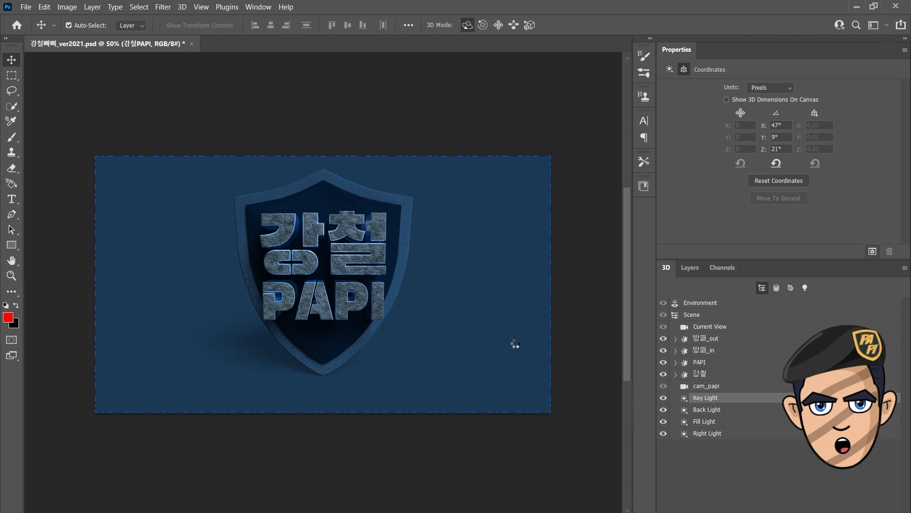
pyautogui.press('Escape')
# Step: Set the Ray Tracer's High Quality Threshold to 4 in the 3D preferences
pyautogui.click(44, 7)
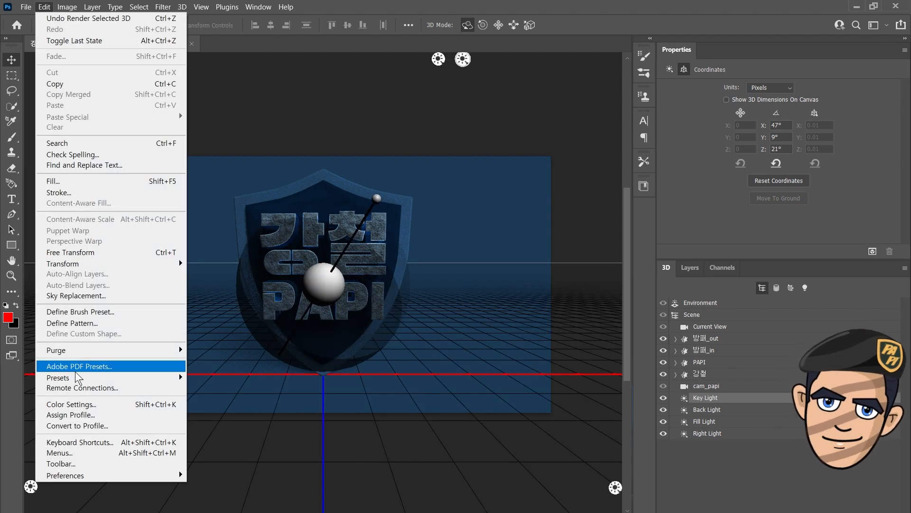
pyautogui.moveTo(124, 475)
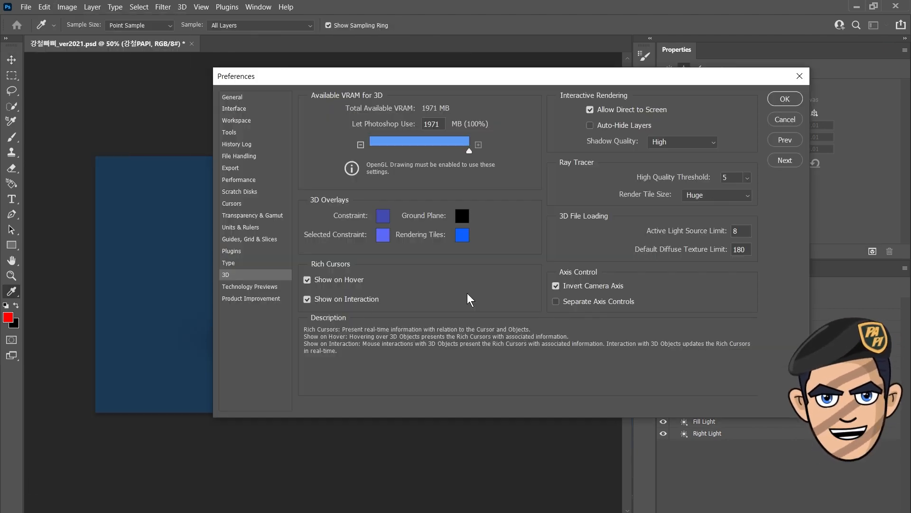
pyautogui.click(200, 427)
pyautogui.moveTo(734, 175); pyautogui.dragTo(701, 185)
pyautogui.write('4')
pyautogui.click(785, 99)
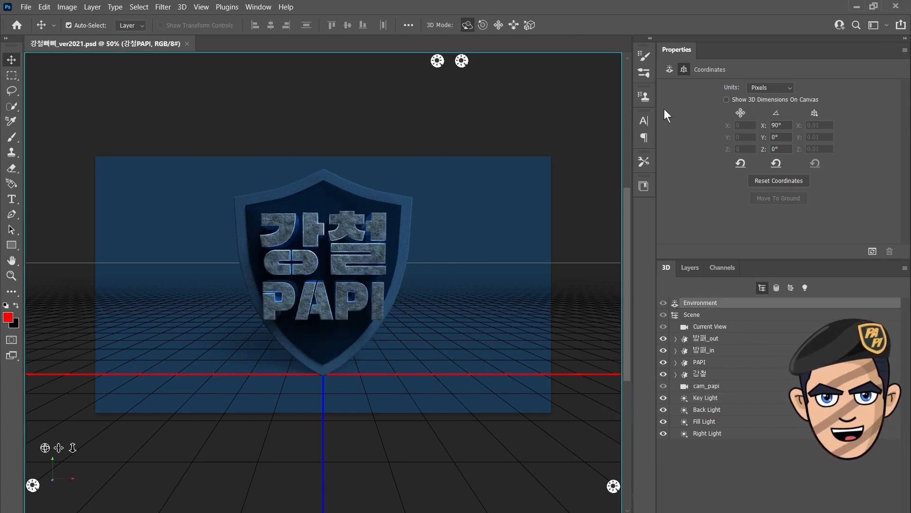
# Step: Enable the environment's image-based light, load abandoned_factory_canteen_01_2k.hdr as its texture and rotate it around the logo
pyautogui.click(669, 70)
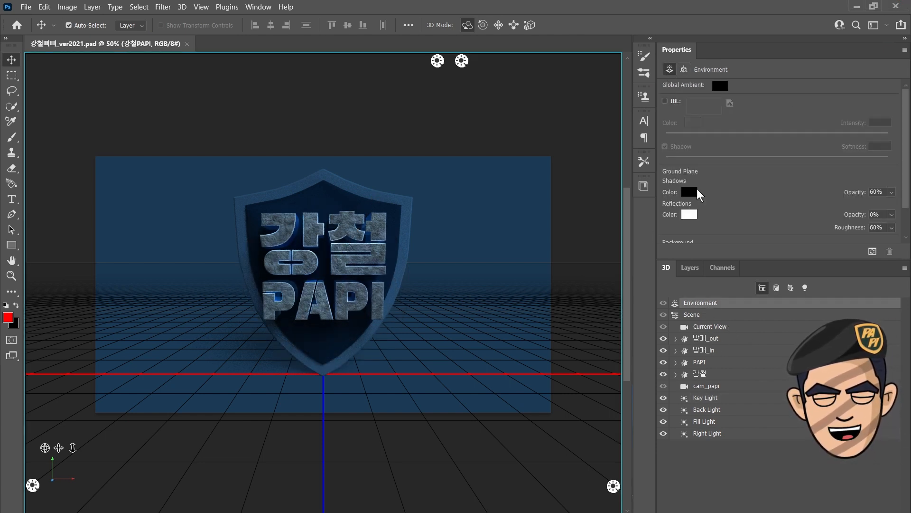
pyautogui.click(665, 101)
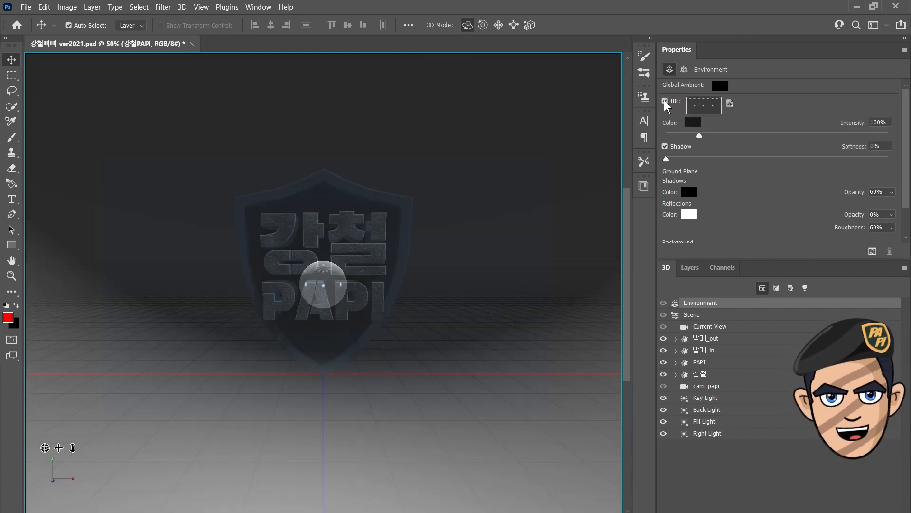
pyautogui.click(730, 103)
pyautogui.click(764, 135)
pyautogui.click(526, 192)
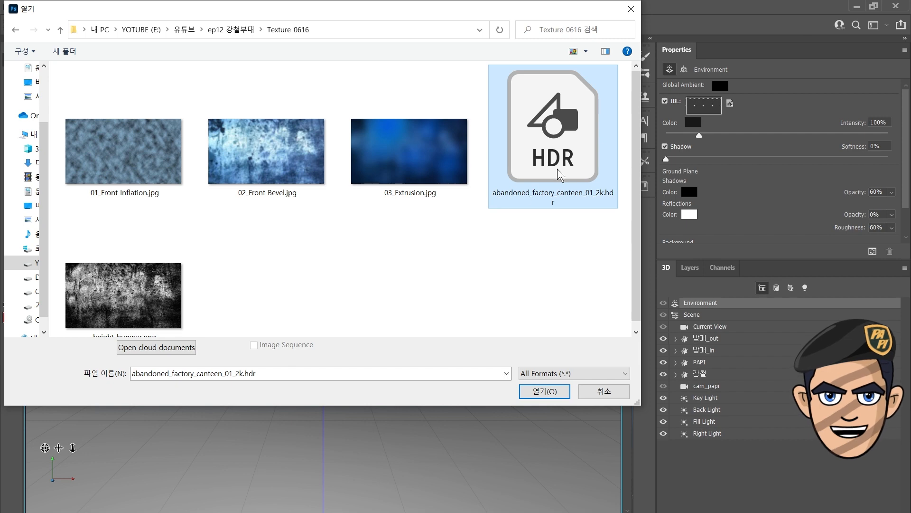
pyautogui.click(544, 390)
pyautogui.moveTo(324, 283); pyautogui.dragTo(253, 361)
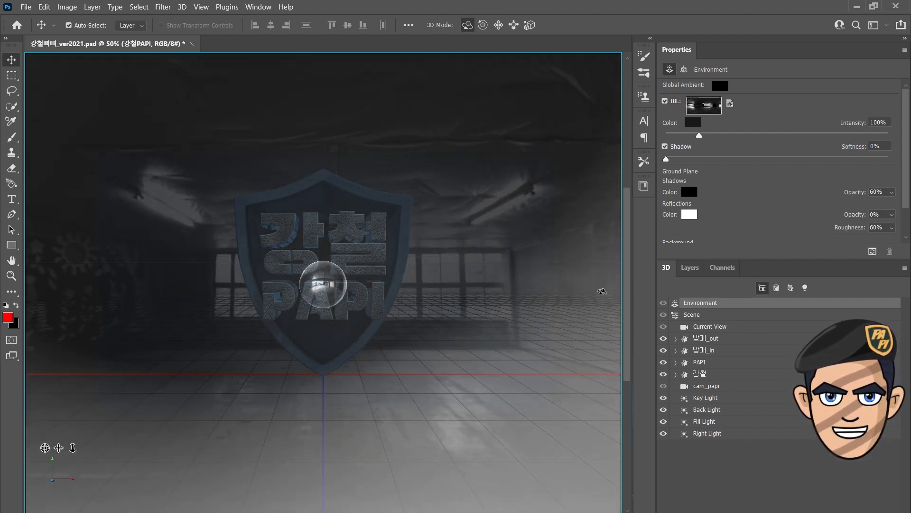
# Step: Set the image-based light's intensity to 80% and its rotation to X -94°, Y 7°, Z -53°
pyautogui.click(878, 125)
pyautogui.write('80')
pyautogui.press('Return')
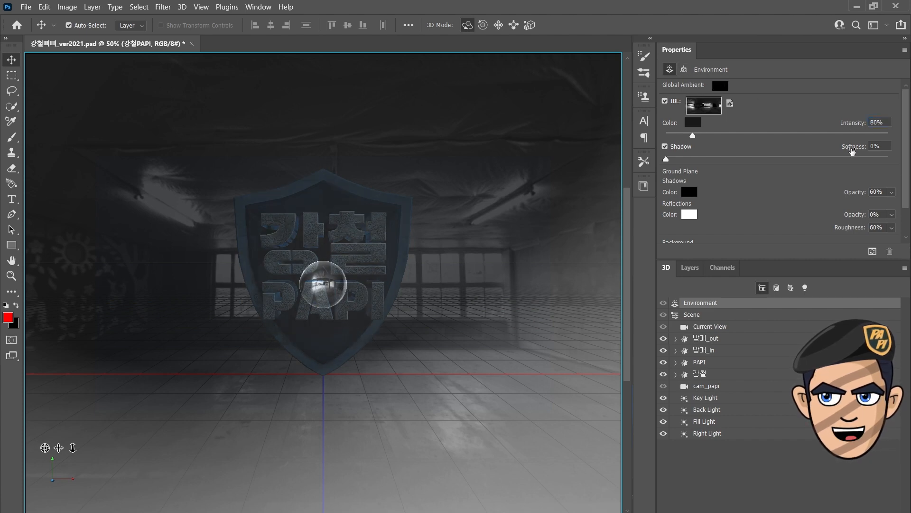
pyautogui.click(684, 70)
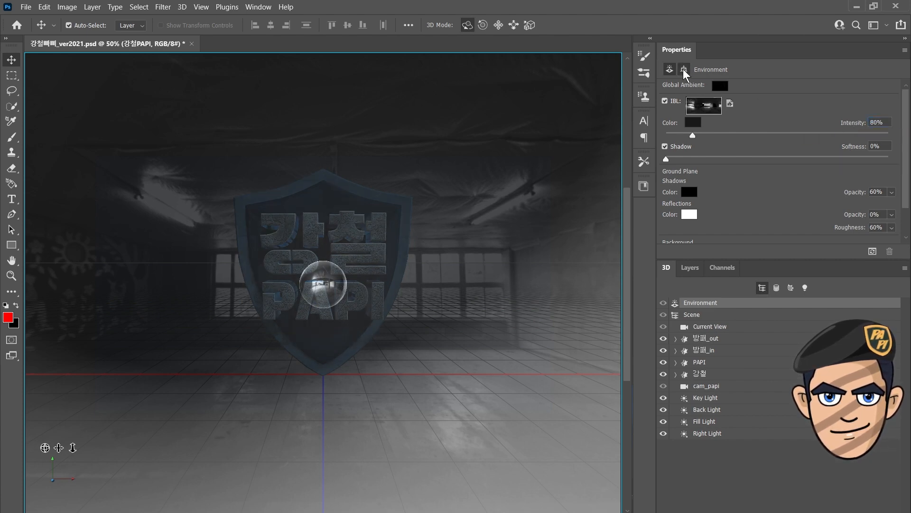
pyautogui.click(776, 163)
pyautogui.press('Tab')
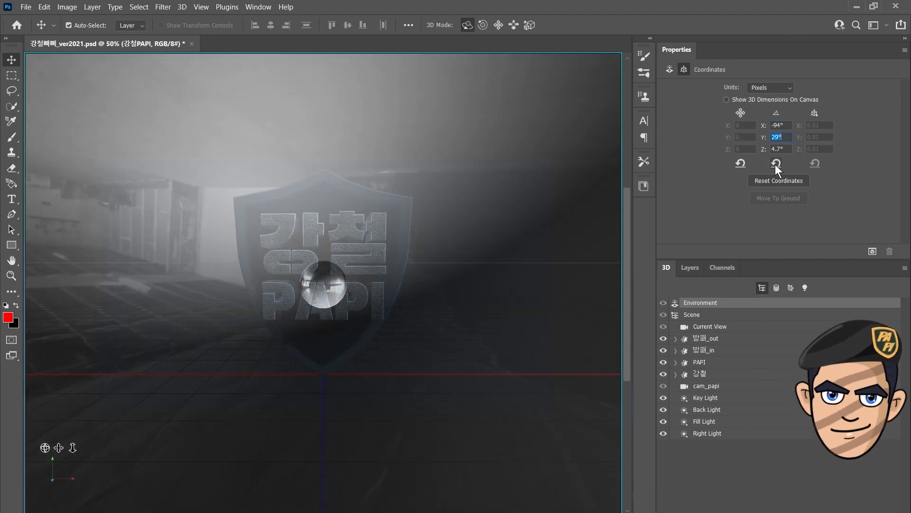
pyautogui.write('-53')
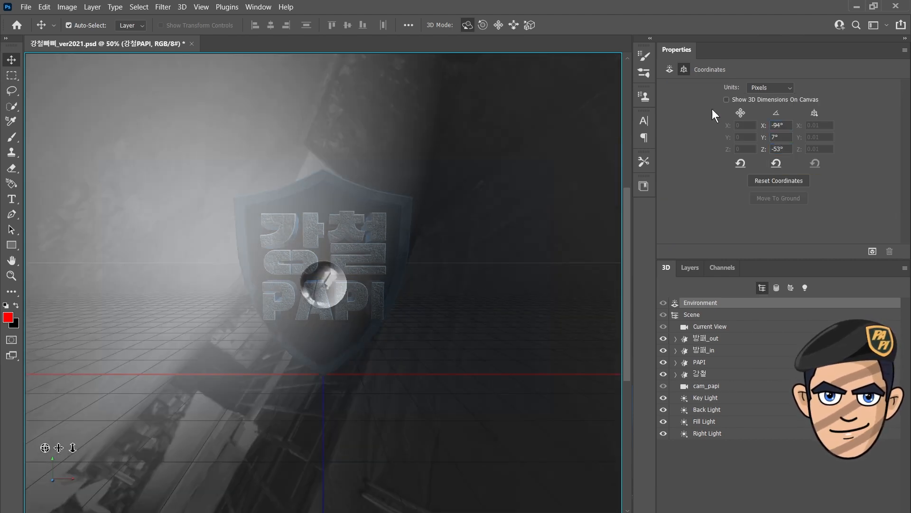
# Step: Turn off the image-based light's shadow, set the ground plane shadow opacity to 0% and render the scene
pyautogui.click(670, 69)
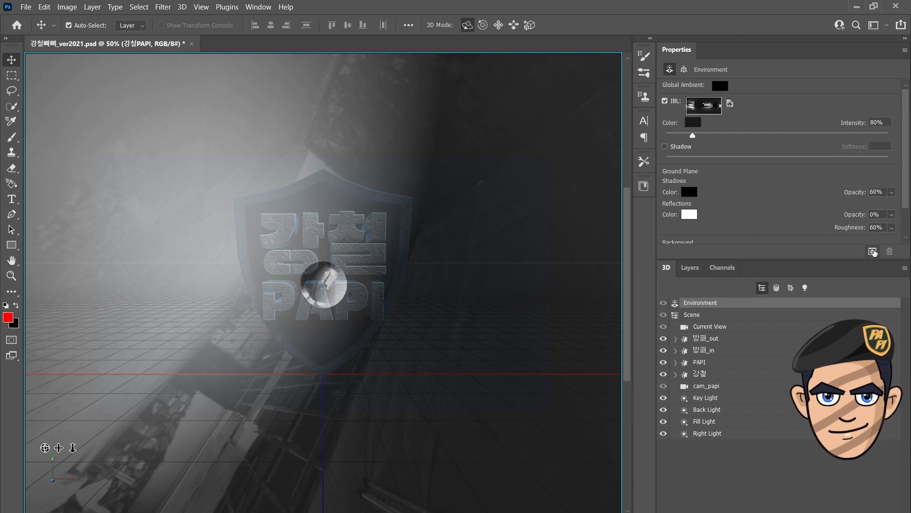
pyautogui.click(873, 251)
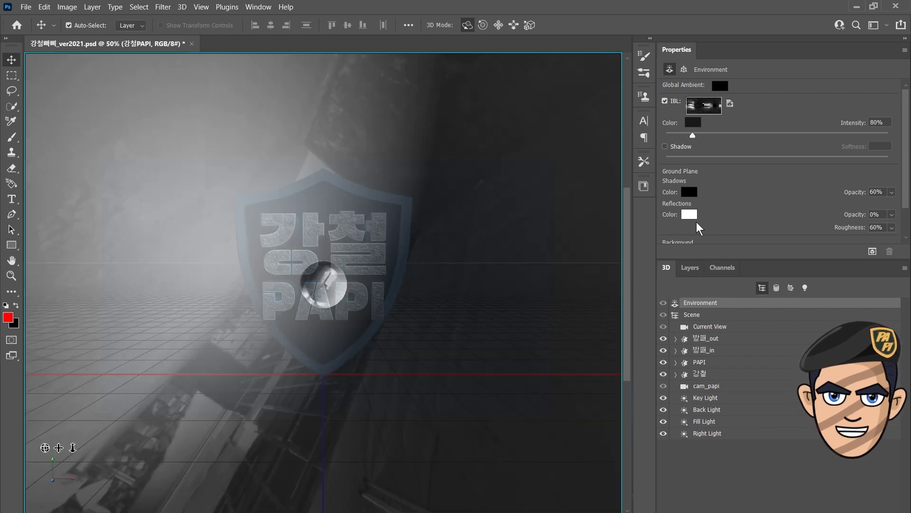
pyautogui.moveTo(885, 192); pyautogui.dragTo(849, 220)
pyautogui.write('0')
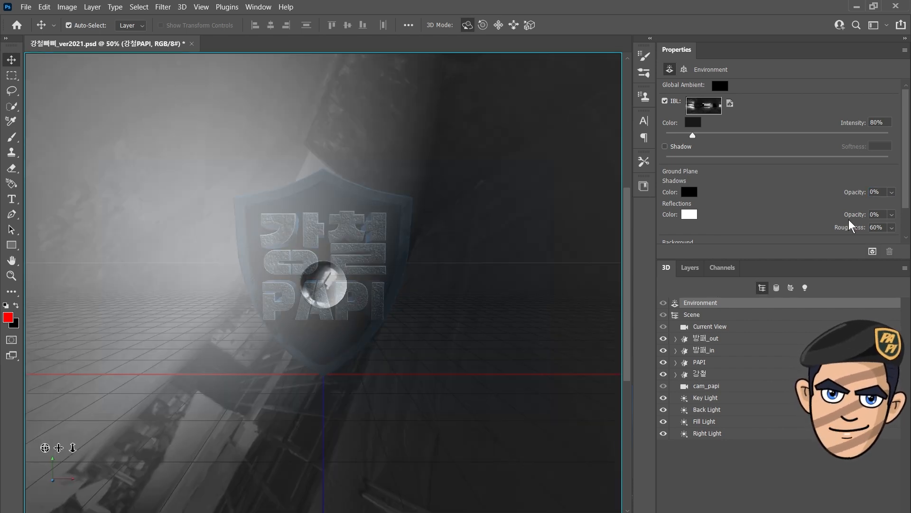
pyautogui.click(872, 251)
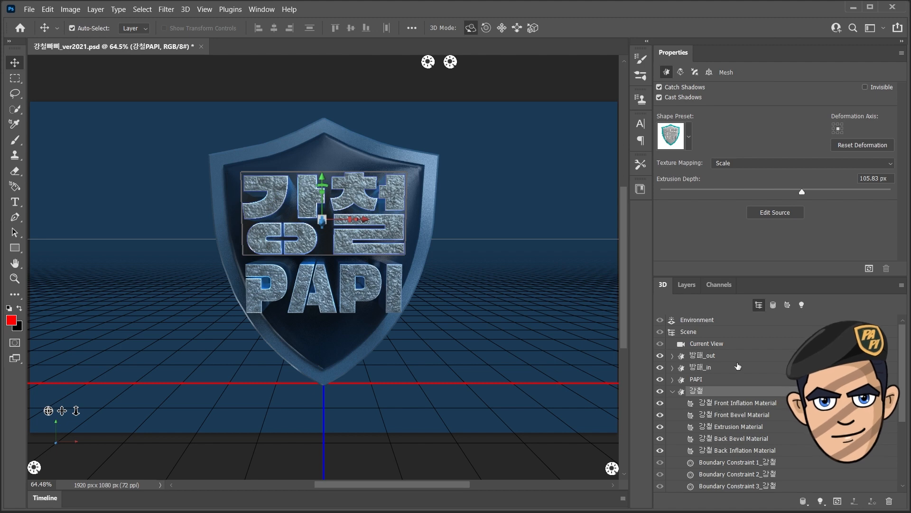
# Step: Set the U and V tiling of the 강철 Front Inflation Material's base color texture to 0.4
pyautogui.moveTo(759, 277); pyautogui.dragTo(759, 259)
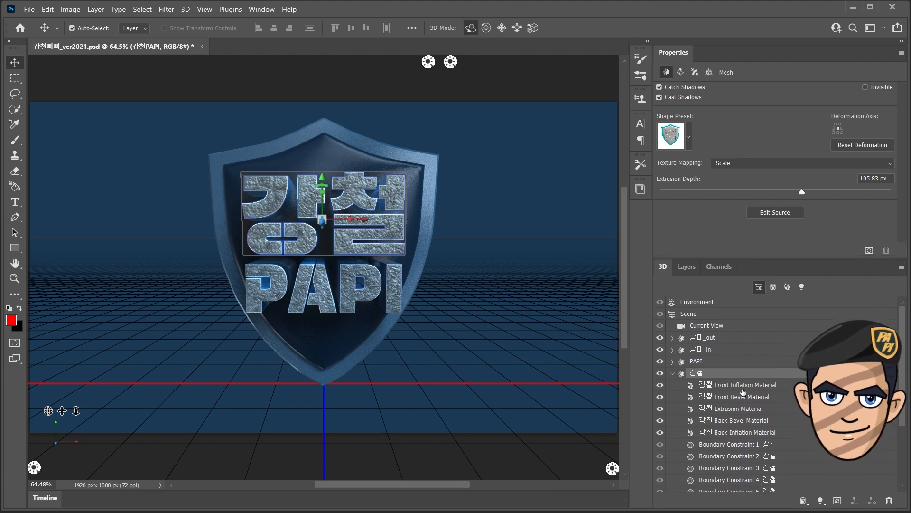
pyautogui.click(743, 390)
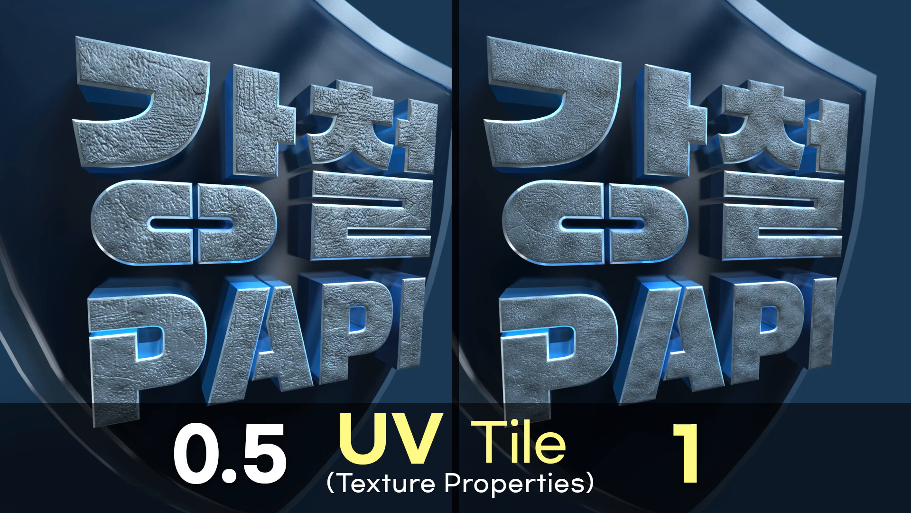
pyautogui.click(723, 92)
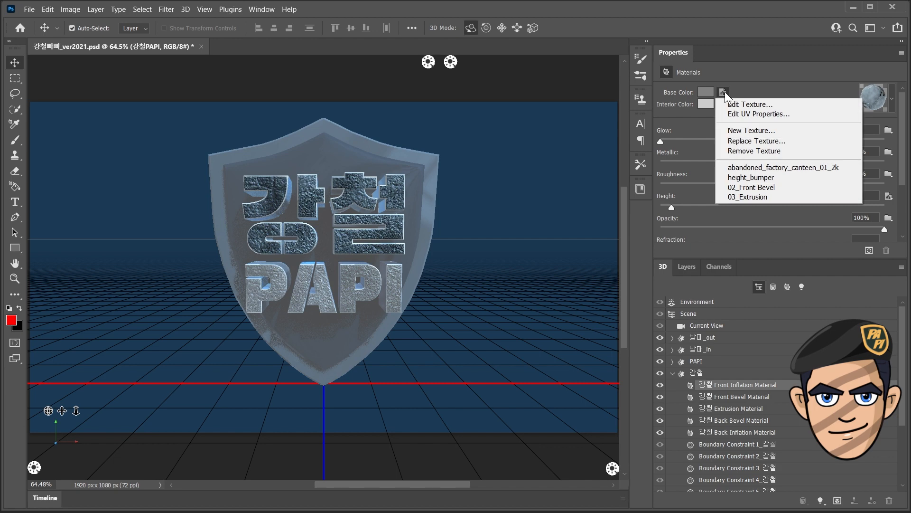
pyautogui.click(746, 117)
pyautogui.moveTo(531, 72); pyautogui.dragTo(721, 84)
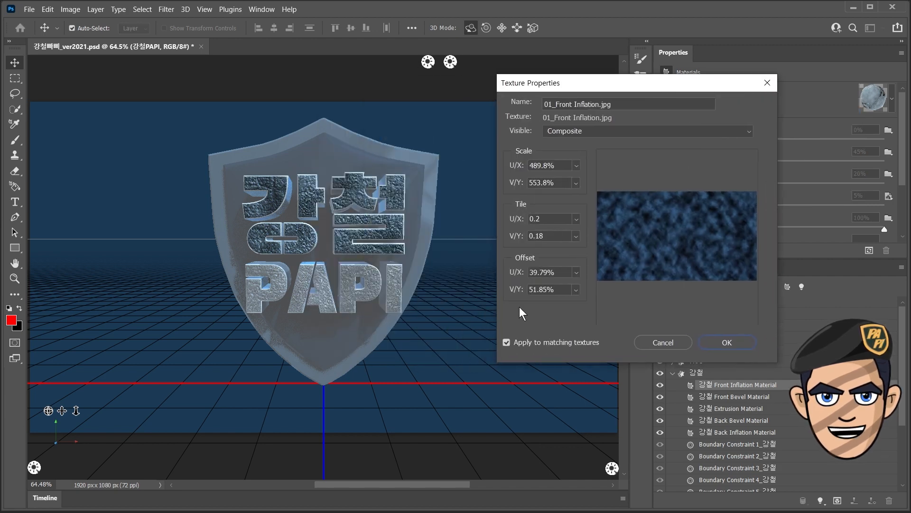
pyautogui.write('0.4')
pyautogui.press('Tab')
pyautogui.write('0.4')
pyautogui.press('Tab')
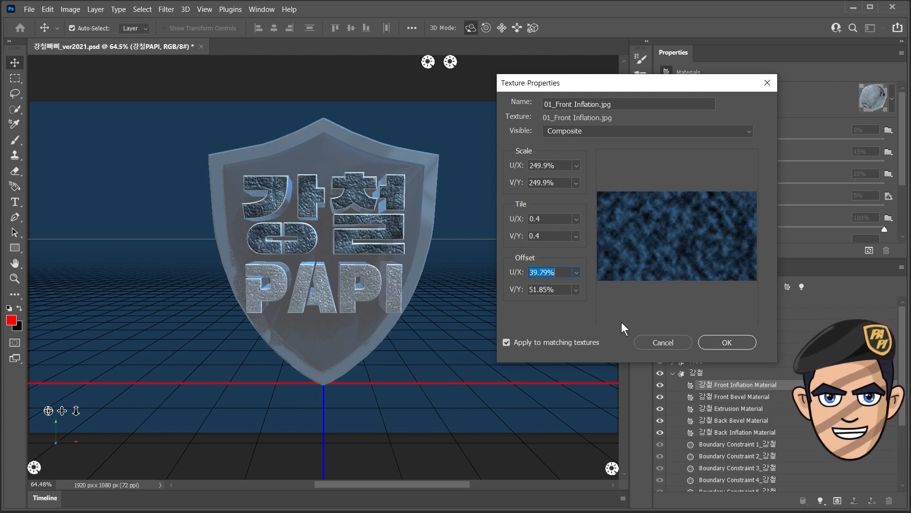
# Step: Offset the 강철 front base color texture by U 1.1% and V 52.96%, and apply the UV properties
pyautogui.moveTo(576, 272); pyautogui.dragTo(546, 277)
pyautogui.press('Tab')
pyautogui.write('52.96')
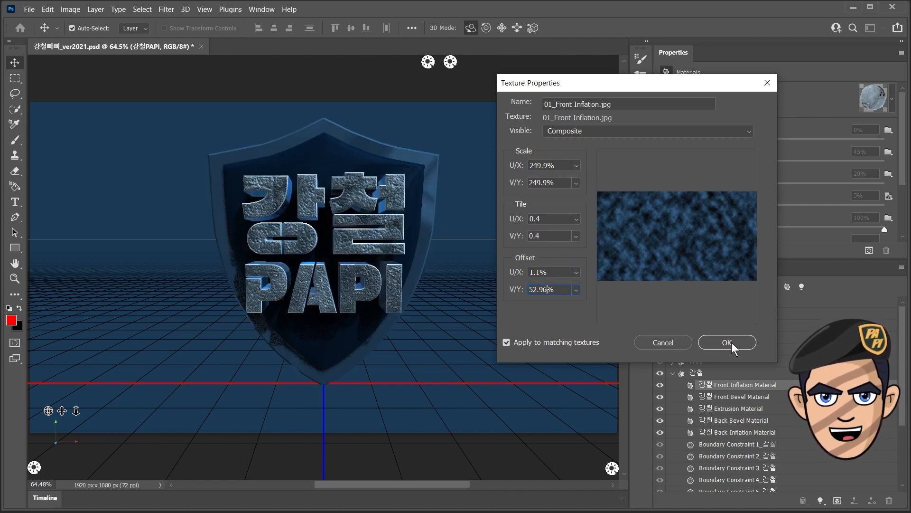
pyautogui.click(731, 343)
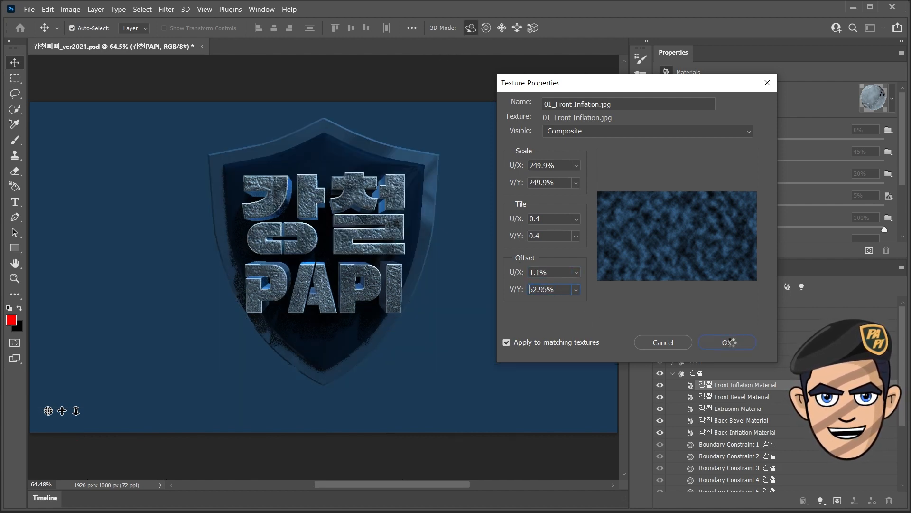
# Step: Set the height_bumper texture of the 강철 front to 0.5 tiling in U and V, with offsets of -89% and -60.43%
pyautogui.click(889, 195)
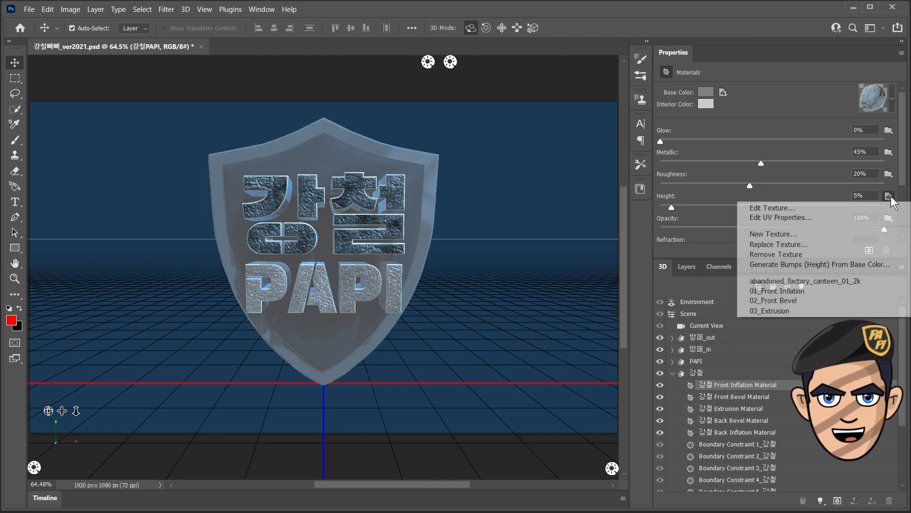
pyautogui.click(780, 219)
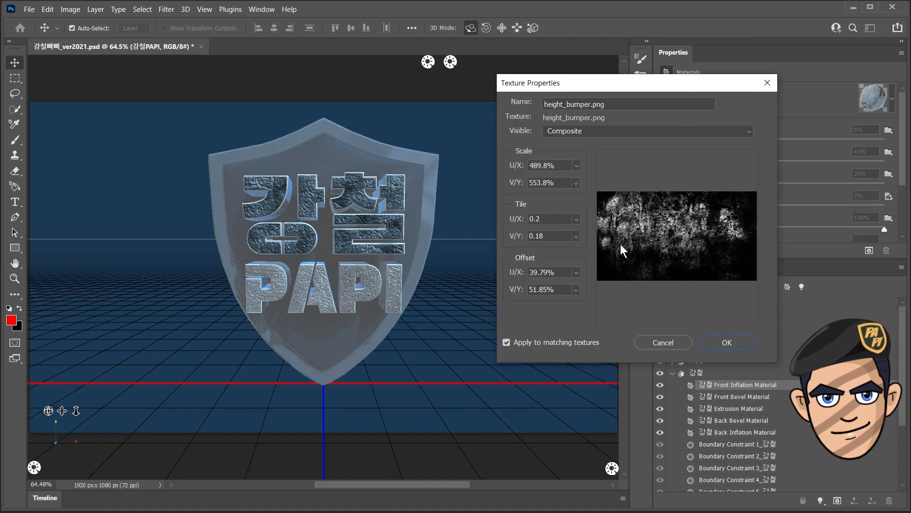
pyautogui.doubleClick(537, 219)
pyautogui.write('0.5')
pyautogui.press('Tab')
pyautogui.write('0.5')
pyautogui.write('9')
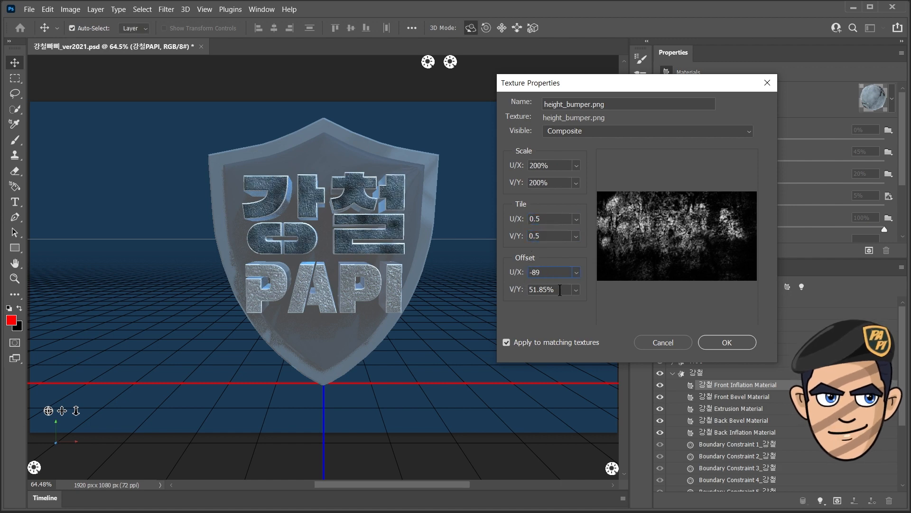
pyautogui.write('-60.43')
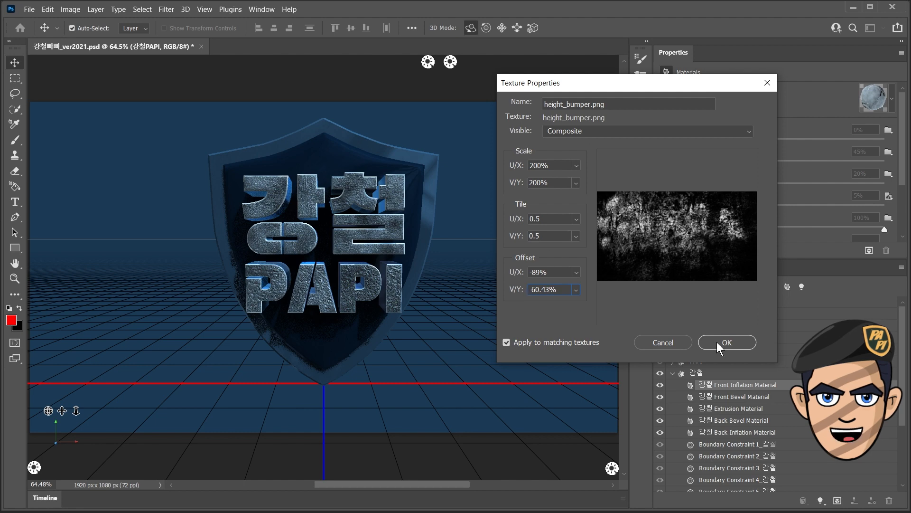
pyautogui.click(719, 342)
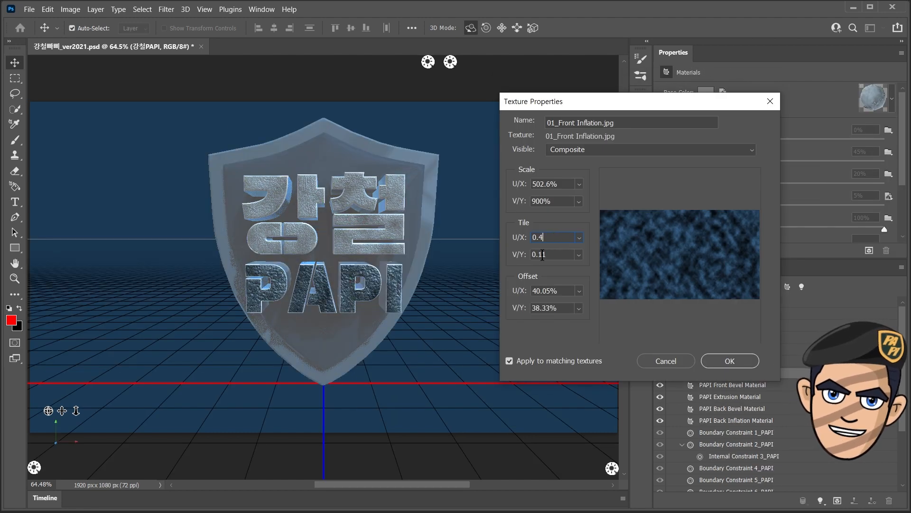
# Step: Set the PAPI front's base color texture to 0.4 tiling in U and V, with a U offset of 1.1%
pyautogui.doubleClick(551, 255)
pyautogui.write('0.4')
pyautogui.doubleClick(551, 291)
pyautogui.write('1.1')
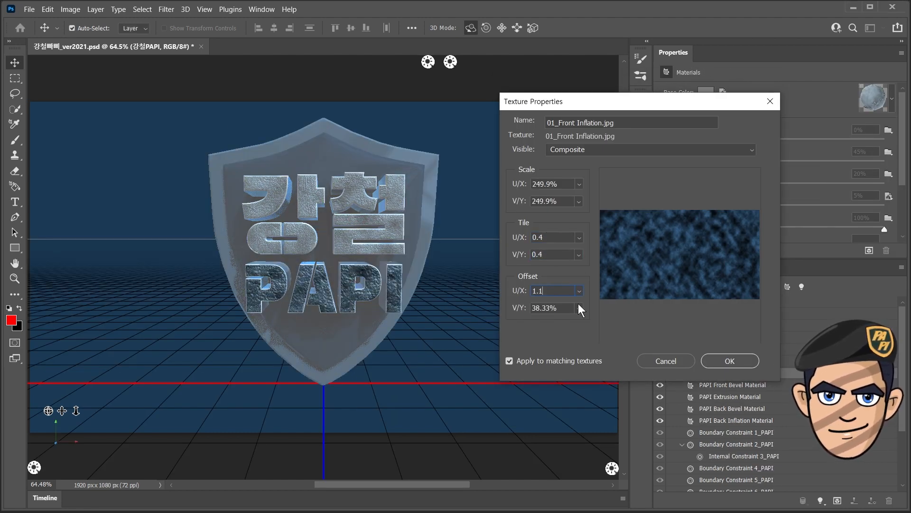
pyautogui.click(726, 361)
# Step: Adjust the PAPI front's height_bumper texture UVs, with 0.5 tiling in U and offsets of U -89% and V -60.43%
pyautogui.click(889, 195)
pyautogui.click(781, 218)
pyautogui.doubleClick(550, 255)
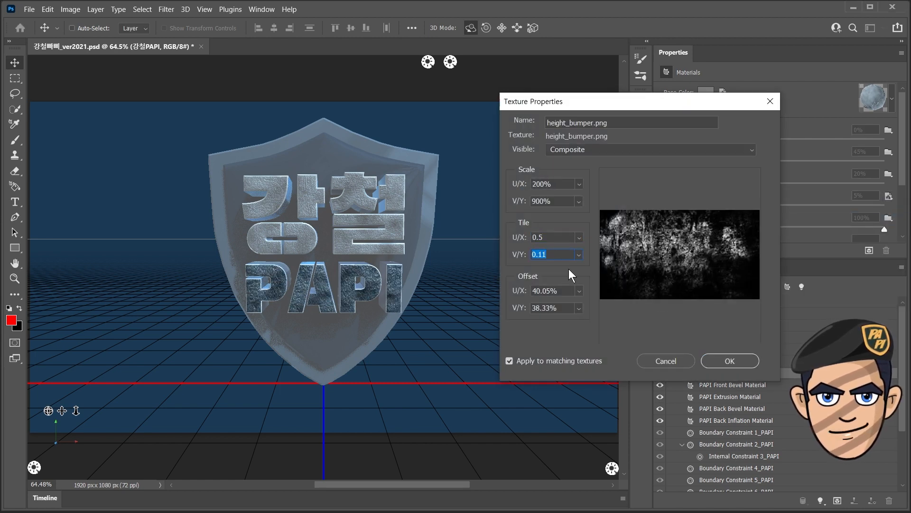
pyautogui.doubleClick(563, 291)
pyautogui.write('-89')
pyautogui.doubleClick(537, 309)
pyautogui.write('-60.43')
pyautogui.click(729, 361)
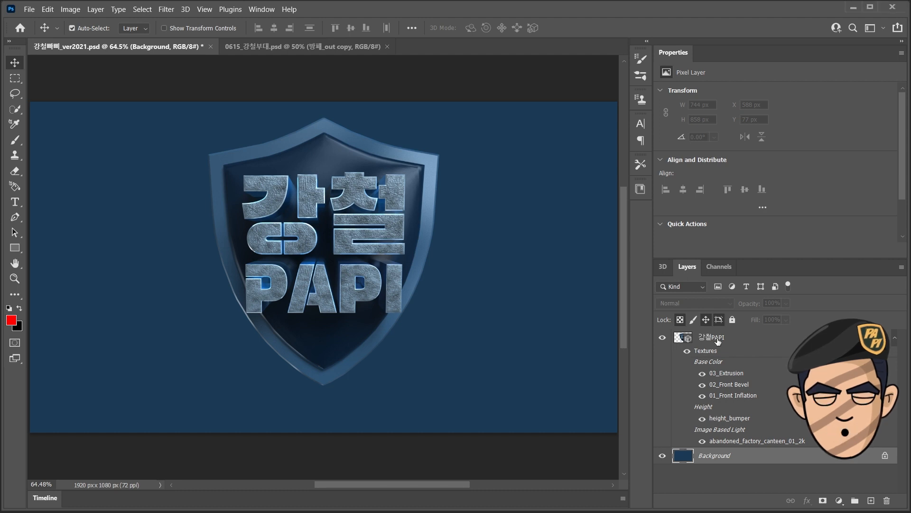
# Step: Duplicate the 강철PAPI 3D layer and rasterize the copy
pyautogui.click(718, 341)
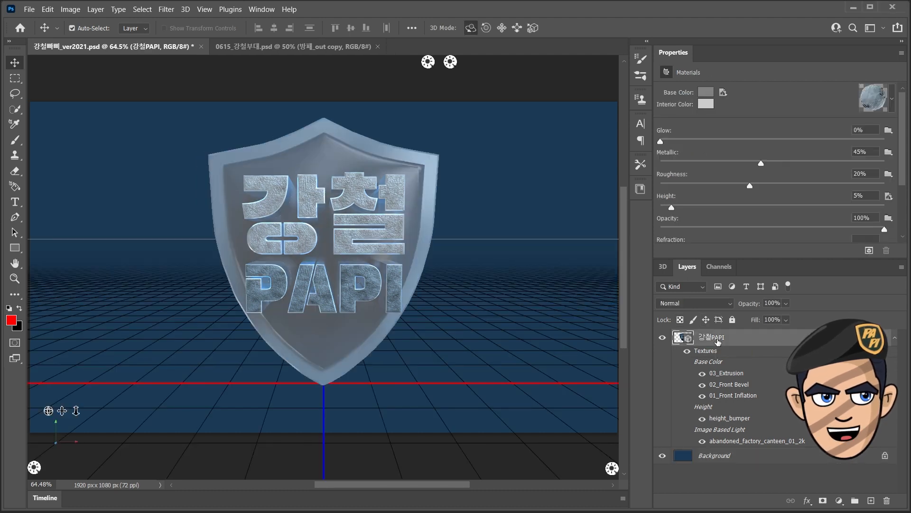
pyautogui.hotkey('ctrl', 'j')
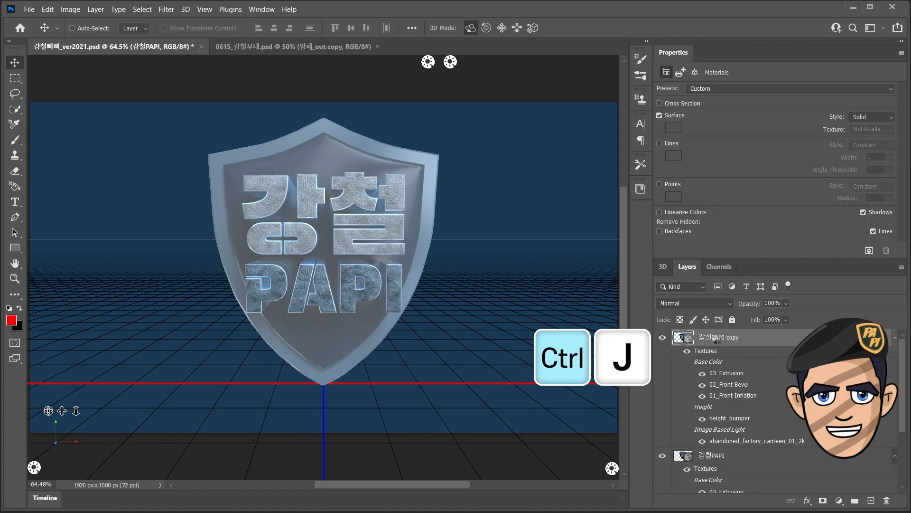
pyautogui.rightClick(718, 341)
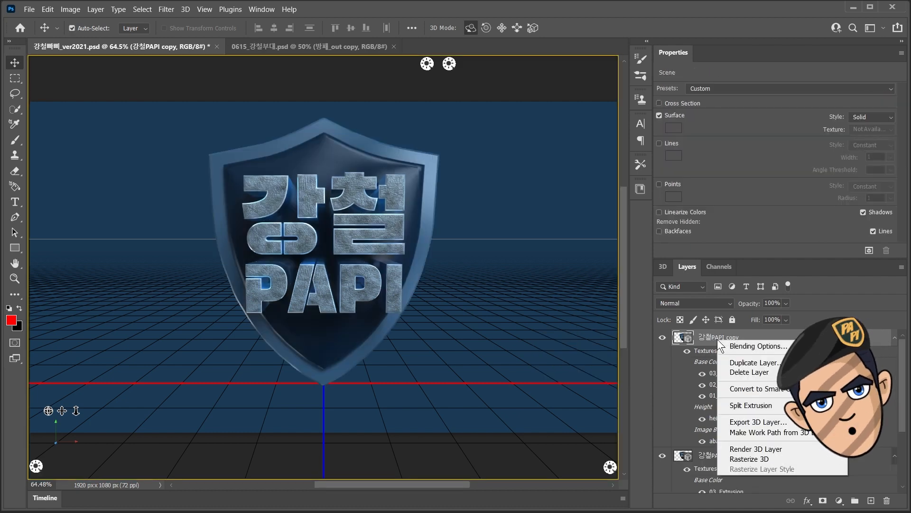
pyautogui.click(750, 459)
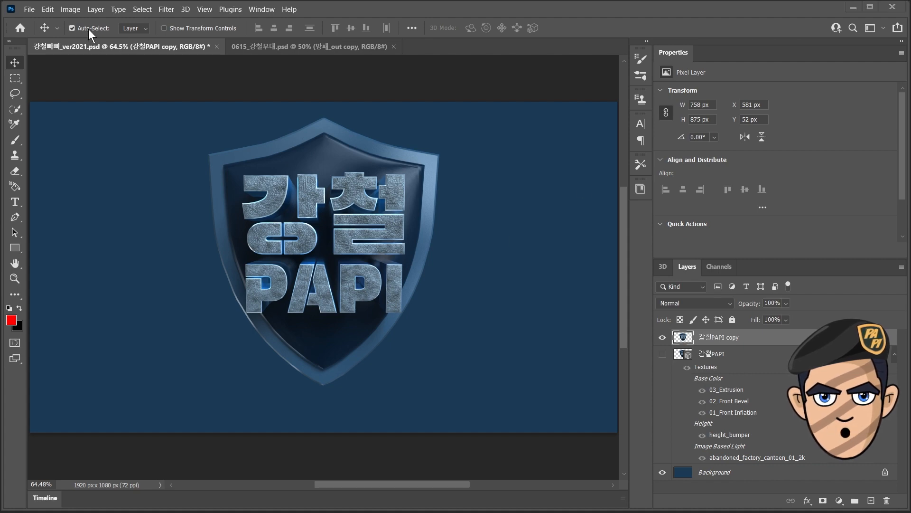
# Step: Open the stock images glass-984457.jpg, soldiers-1002_1920.jpg and wave-3473335_1920.jpg together
pyautogui.click(29, 9)
pyautogui.click(52, 24)
pyautogui.click(91, 266)
pyautogui.keyDown('ctrl'); pyautogui.click(284, 187); pyautogui.keyUp('ctrl')
pyautogui.keyDown('ctrl'); pyautogui.click(355, 113); pyautogui.keyUp('ctrl')
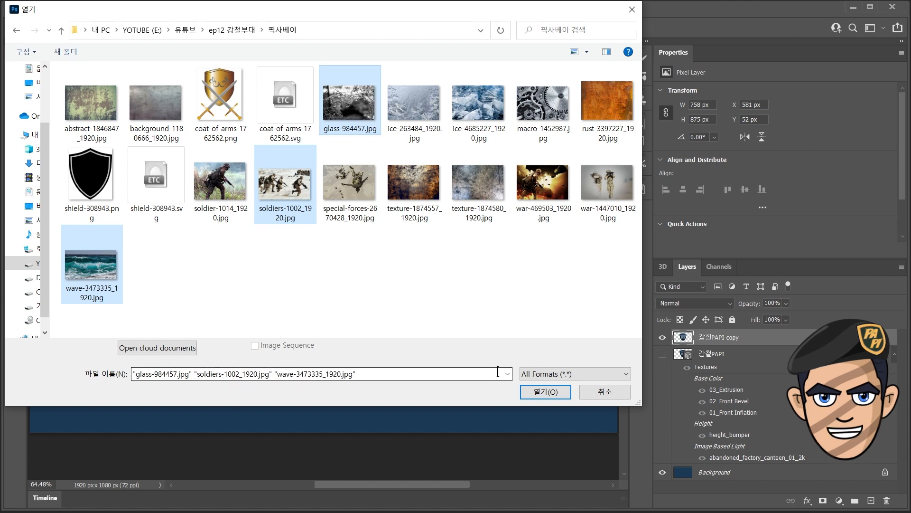
pyautogui.click(552, 388)
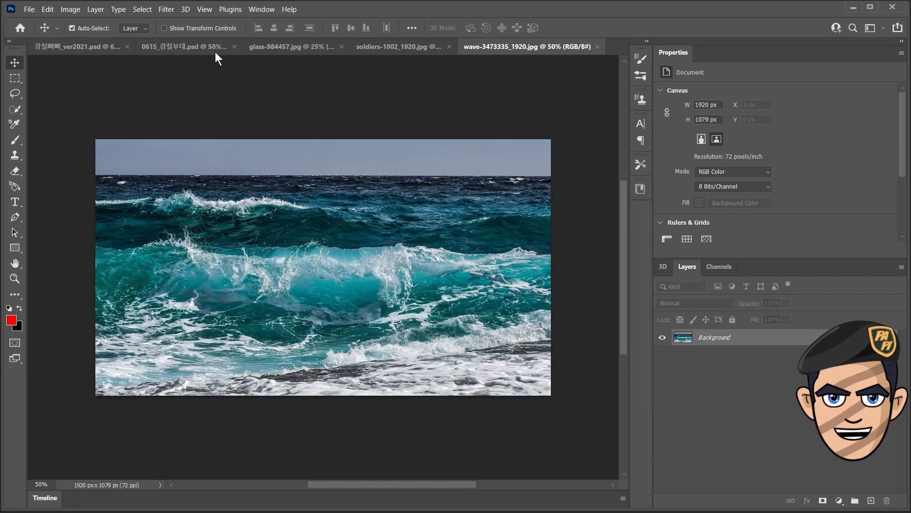
# Step: Move the wave layer Layer 1 below the 강철PAPI copy layer in the logo document
pyautogui.click(96, 46)
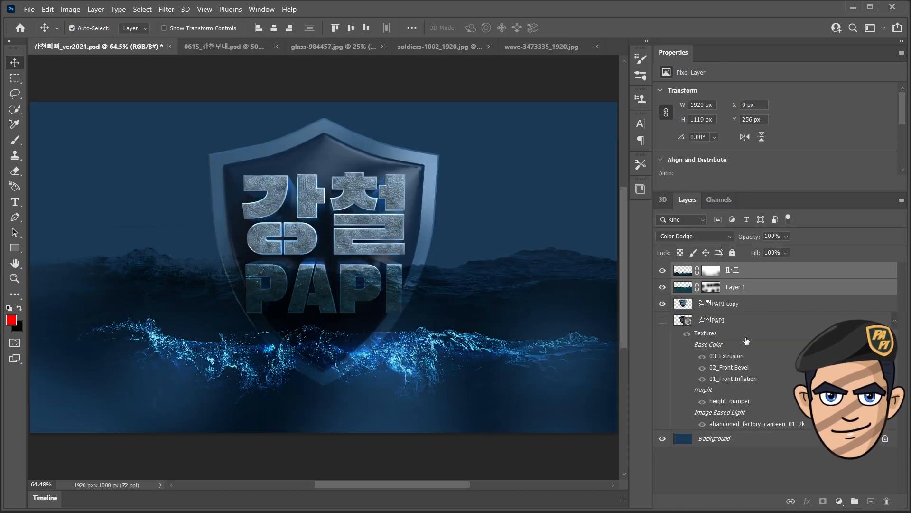
pyautogui.moveTo(755, 288); pyautogui.dragTo(720, 323)
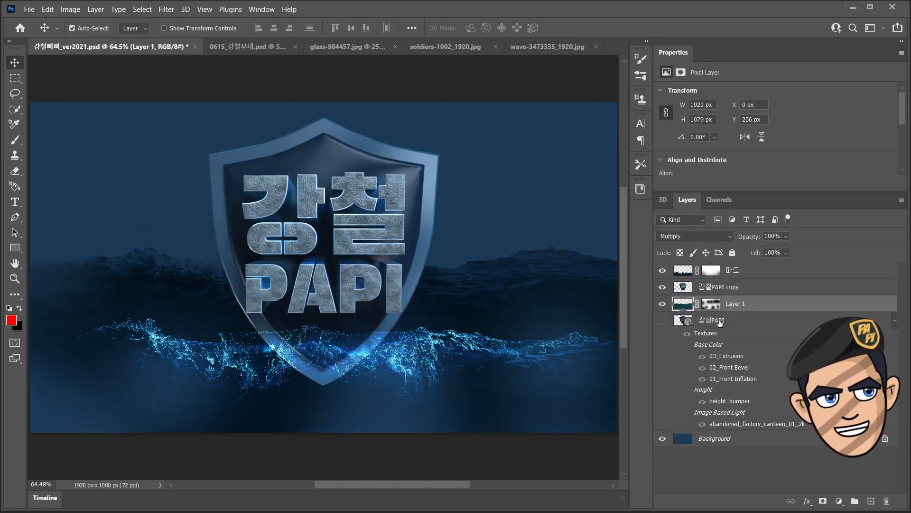
# Step: Invert the broken-glass image above the 파도 layer and set its blend mode to Color Dodge
pyautogui.click(756, 274)
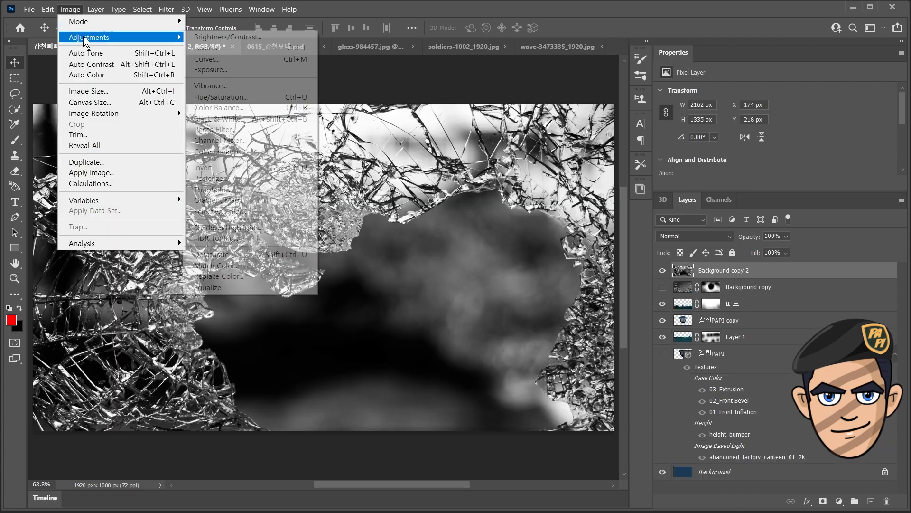
pyautogui.click(203, 167)
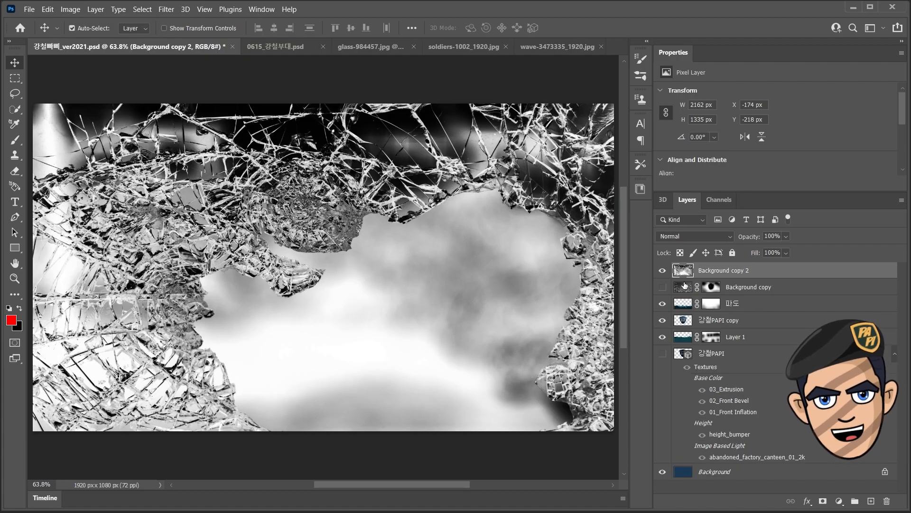
pyautogui.click(677, 235)
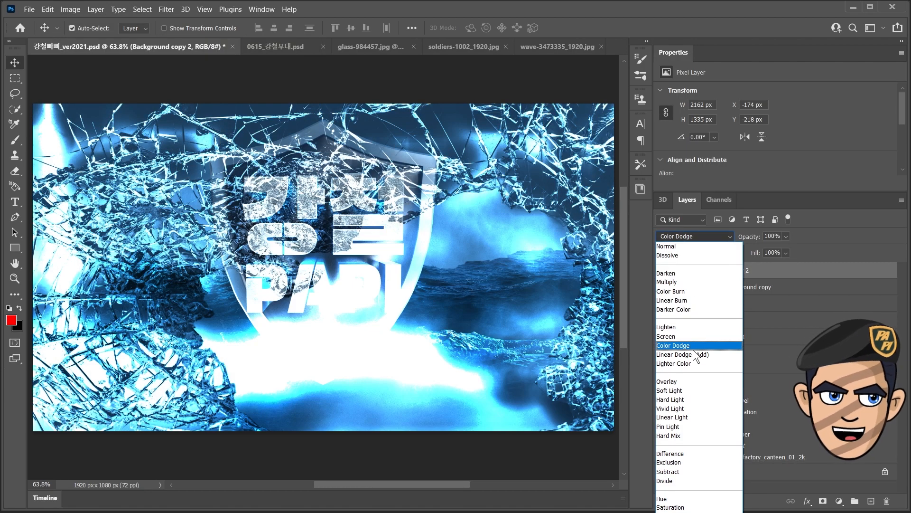
pyautogui.click(689, 346)
# Step: Darken the inverted glass layer with Levels by raising the input black point and lowering the output white level
pyautogui.click(71, 9)
pyautogui.moveTo(90, 37)
pyautogui.click(224, 48)
pyautogui.moveTo(757, 257)
pyautogui.mouseDown()
pyautogui.moveTo(733, 258)
pyautogui.moveTo(757, 258)
pyautogui.mouseUp()
pyautogui.moveTo(607, 257); pyautogui.dragTo(643, 260)
pyautogui.moveTo(756, 309); pyautogui.dragTo(722, 312)
pyautogui.press('Return')
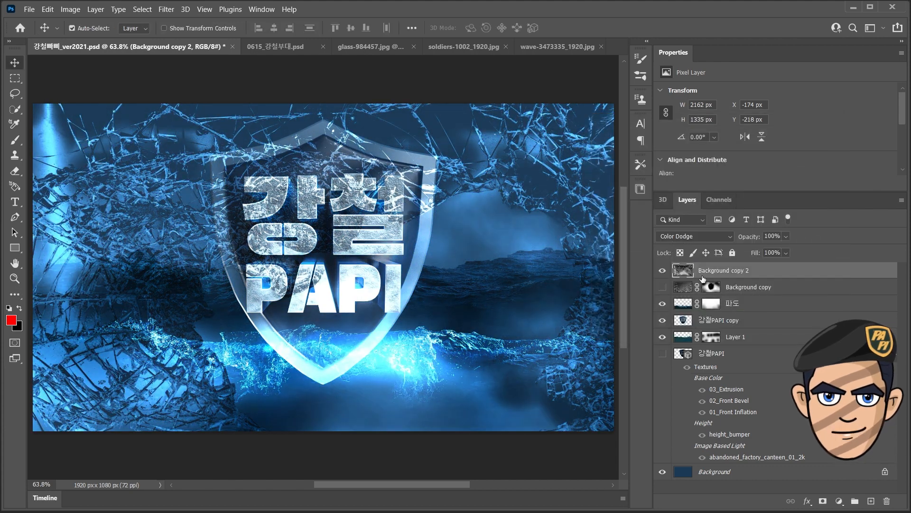
# Step: Put the Background copy layer's mask on Background copy 2 and paint out glass around the logo and lower left with a 500 px brush
pyautogui.keyDown('ctrl'); pyautogui.click(711, 289); pyautogui.keyUp('ctrl')
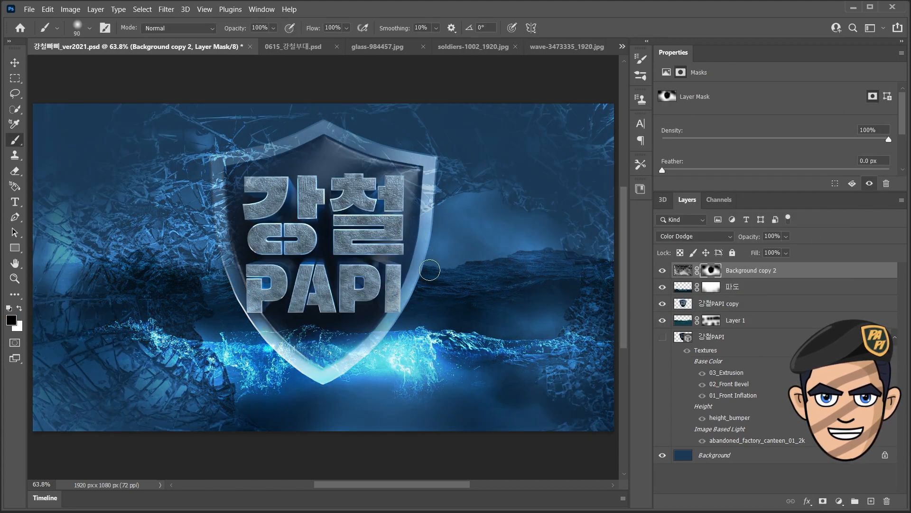
pyautogui.press(']')
pyautogui.press(']')
pyautogui.press(']')
pyautogui.press(']')
pyautogui.press(']')
pyautogui.press(']')
pyautogui.press(']')
pyautogui.press(']')
pyautogui.press(']')
pyautogui.click(410, 216)
pyautogui.click(289, 293)
pyautogui.moveTo(193, 361)
pyautogui.mouseDown()
pyautogui.moveTo(232, 389)
pyautogui.moveTo(180, 423)
pyautogui.mouseUp()
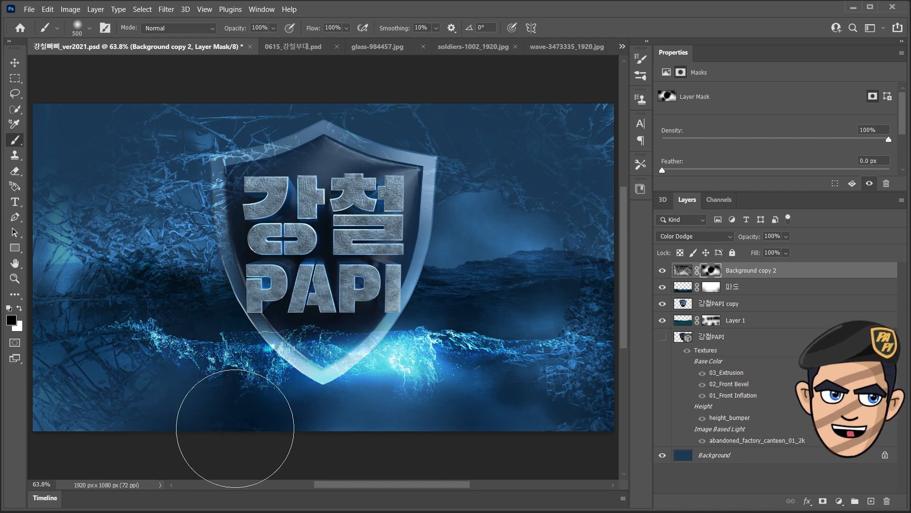
pyautogui.moveTo(274, 28); pyautogui.dragTo(256, 42)
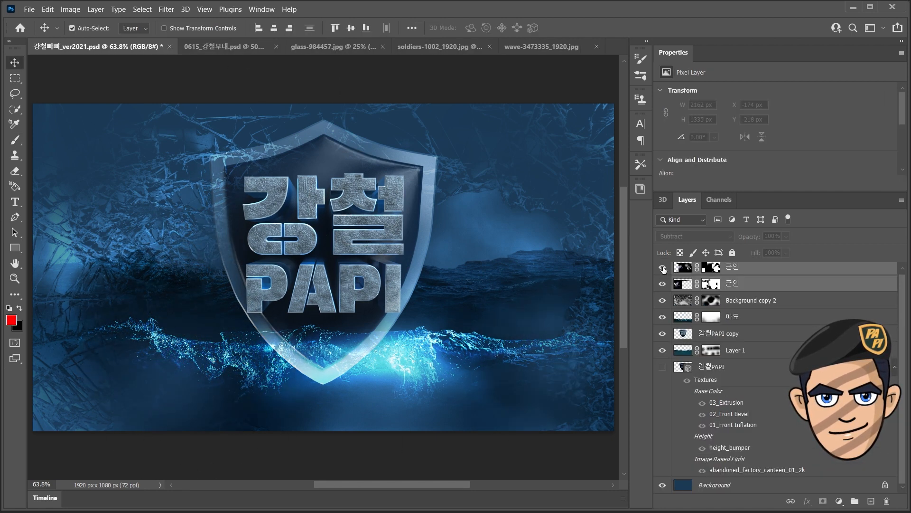
# Step: Show the two 군인 soldier layers on either side of the shield
pyautogui.click(663, 267)
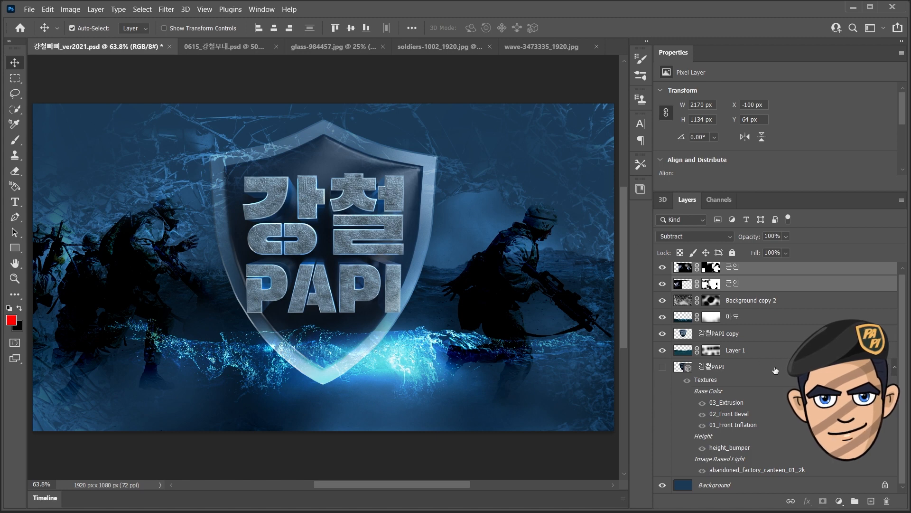
# Step: Duplicate the 강철PAPI copy layer, sharpening the duplicate with a 3.0 pixel High Pass filter in Overlay blend mode
pyautogui.click(705, 338)
pyautogui.hotkey('ctrl', 'j')
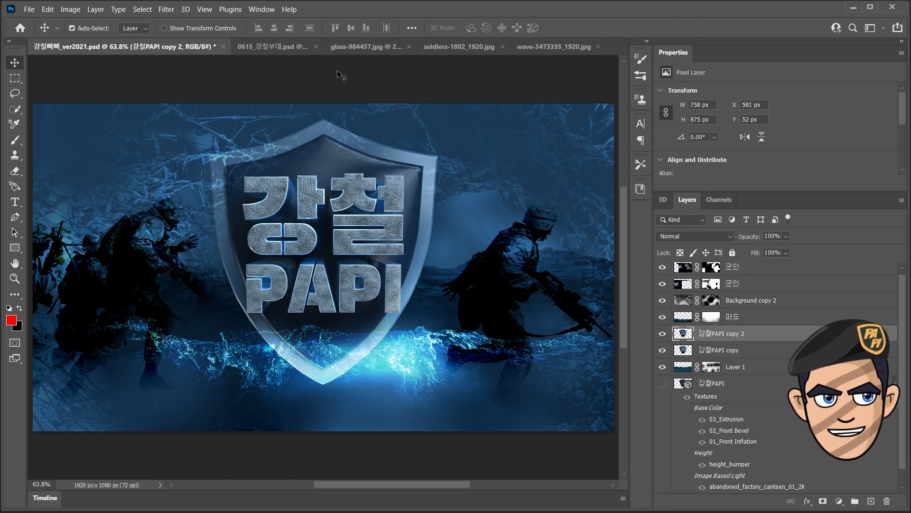
pyautogui.click(166, 9)
pyautogui.click(338, 260)
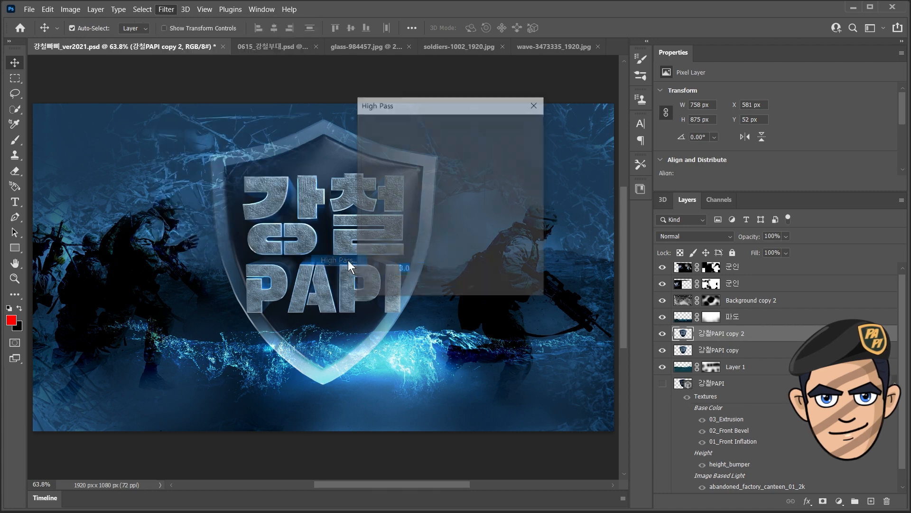
pyautogui.click(517, 127)
pyautogui.click(729, 237)
pyautogui.click(667, 381)
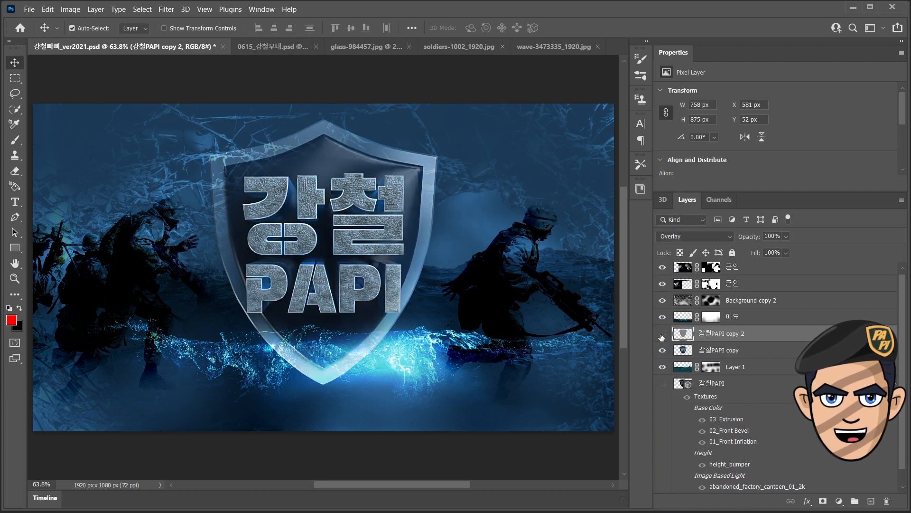
# Step: Increase the contrast of the 강철PAPI copy layer with Curves, raising the highlights and lowering the shadows
pyautogui.click(737, 351)
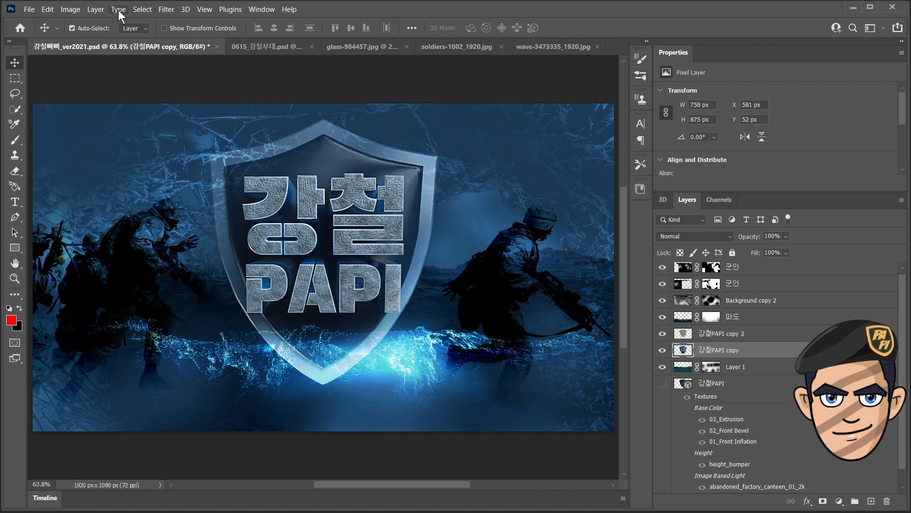
pyautogui.click(71, 10)
pyautogui.moveTo(88, 37)
pyautogui.click(229, 56)
pyautogui.moveTo(285, 75); pyautogui.dragTo(480, 63)
pyautogui.moveTo(610, 160); pyautogui.dragTo(602, 147)
pyautogui.moveTo(535, 223); pyautogui.dragTo(537, 230)
pyautogui.click(796, 88)
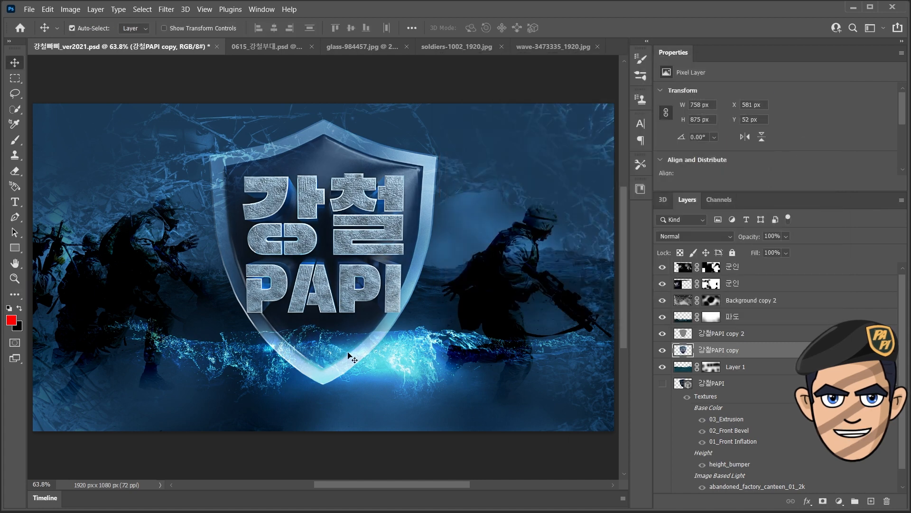
# Step: Add the lens flare layers above the lower 군인 layer and select the Background copy 2 glass layer
pyautogui.click(776, 280)
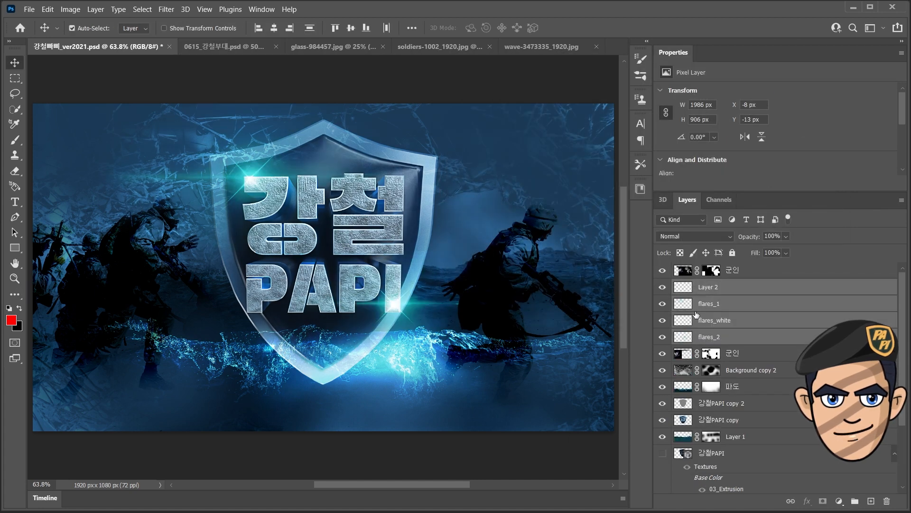
pyautogui.click(712, 372)
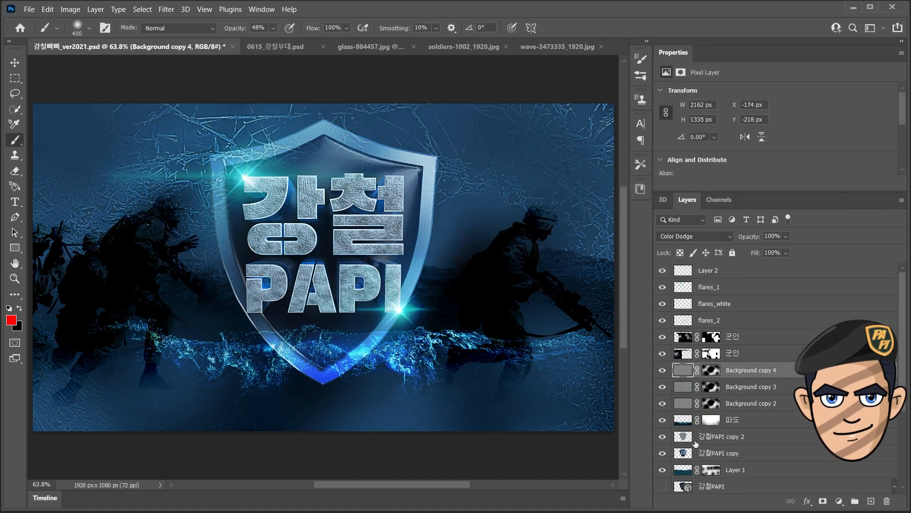
# Step: Toggle the visibility of the three glass texture layers, Background copy 4, 3 and 2, to check their effect
pyautogui.click(662, 370)
pyautogui.click(663, 387)
pyautogui.click(663, 403)
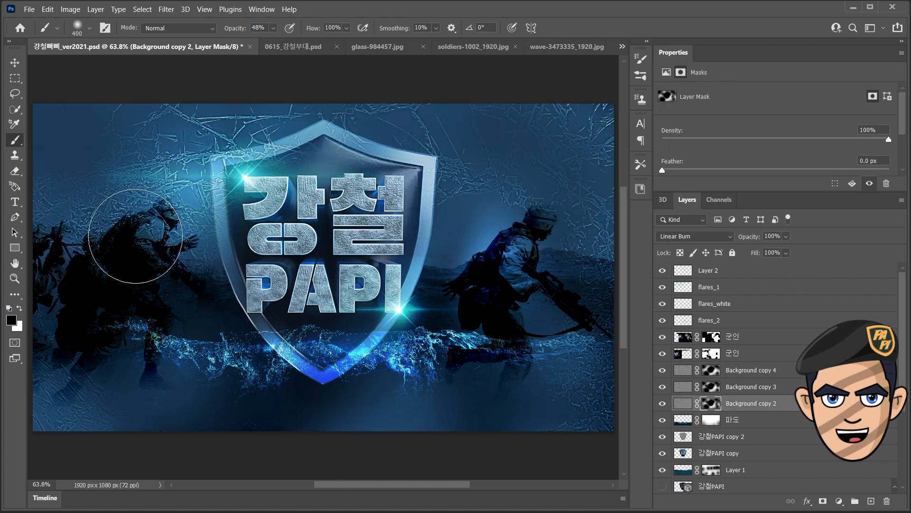
# Step: Paint the Background copy 2 mask black over the right-hand soldier and white across the upper background with a 700 px brush
pyautogui.moveTo(476, 323); pyautogui.dragTo(560, 286)
pyautogui.click(20, 308)
pyautogui.press(']')
pyautogui.press(']')
pyautogui.press(']')
pyautogui.moveTo(174, 108)
pyautogui.mouseDown()
pyautogui.moveTo(86, 97)
pyautogui.moveTo(463, 449)
pyautogui.moveTo(242, 66)
pyautogui.moveTo(201, 205)
pyautogui.moveTo(209, 193)
pyautogui.mouseUp()
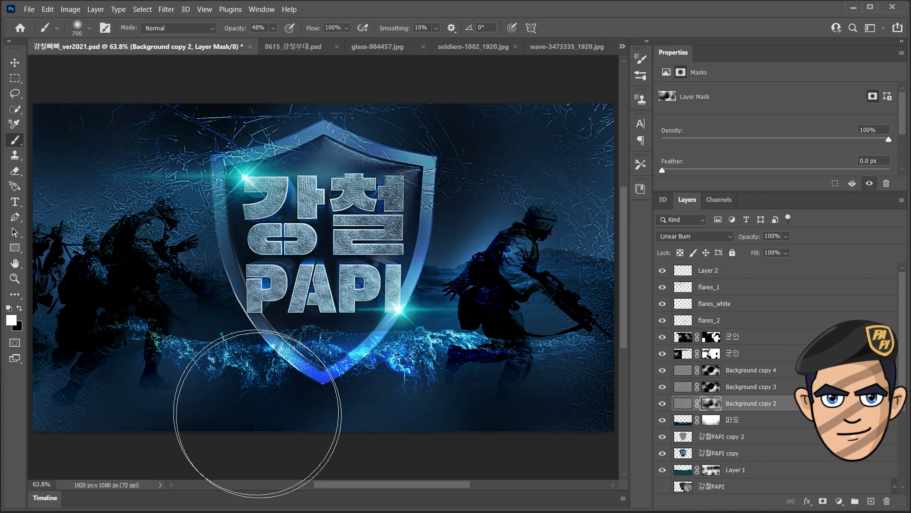
# Step: Switch to the Move tool and select the flares_1 layer
pyautogui.press('v')
pyautogui.click(712, 287)
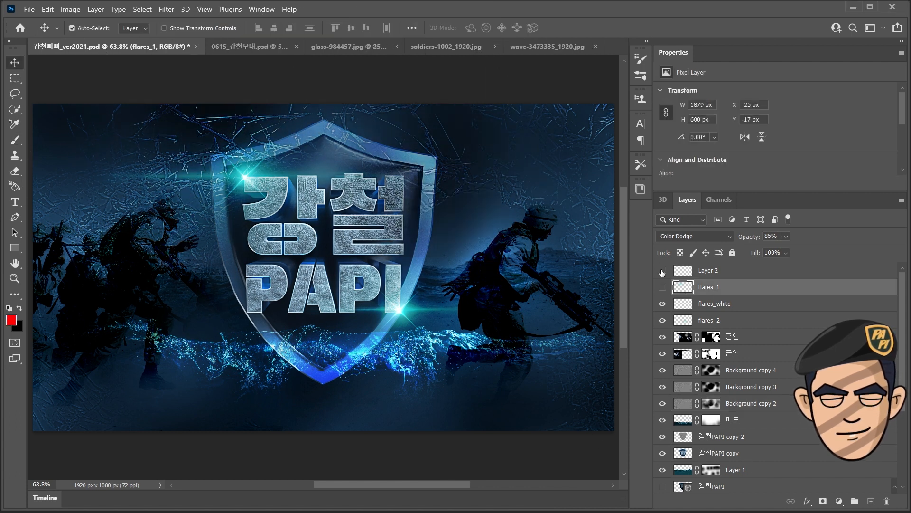